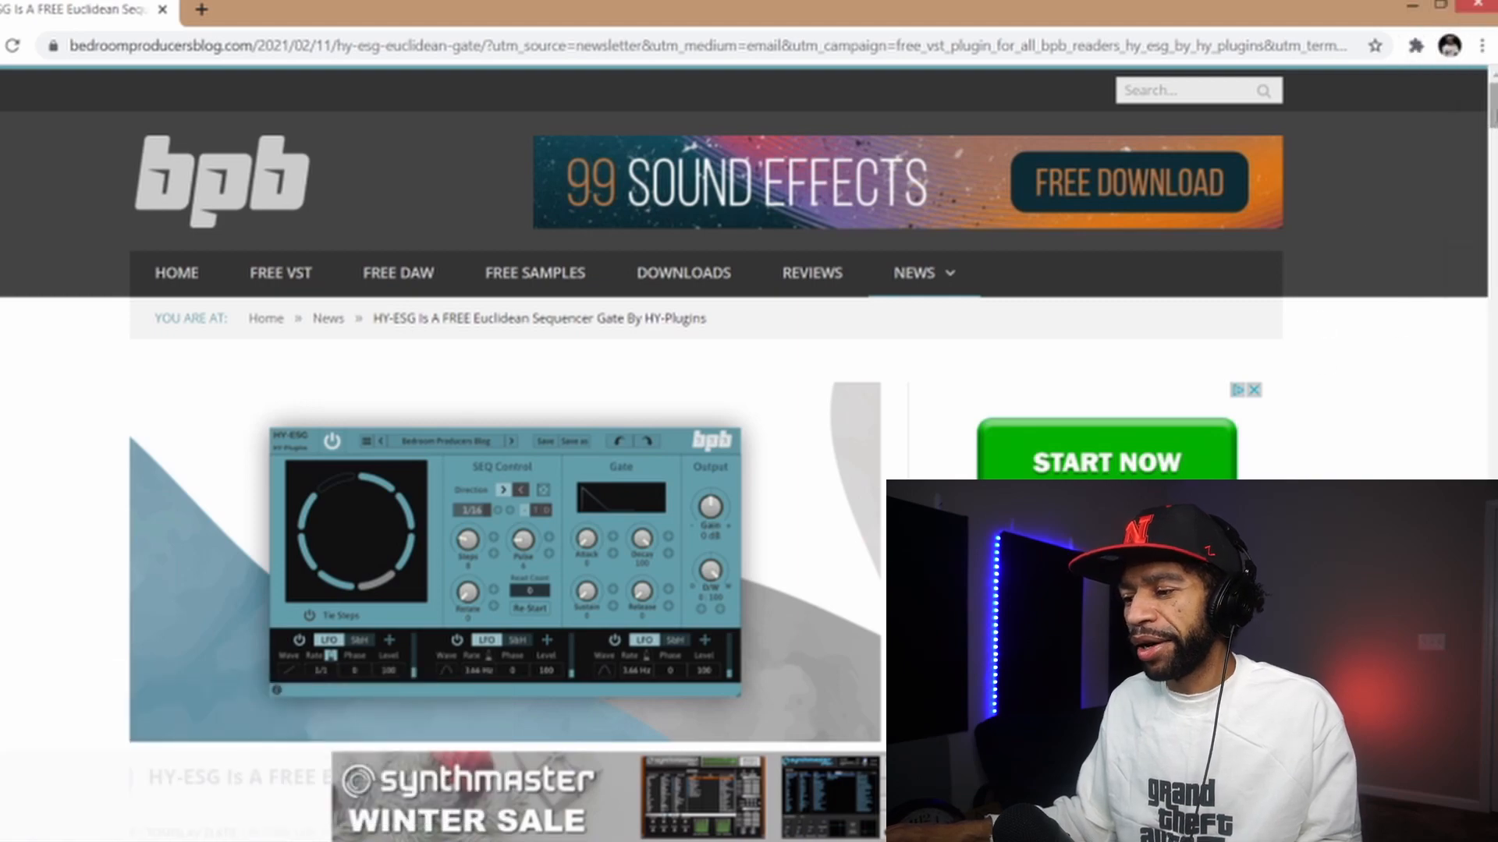
- Open the HY-ESG free download link in the article and get the plugin for $0 on its download page
{"action": "scroll", "coordinate": [499, 390], "scroll_direction": "down", "scroll_amount": 15}
{"action": "scroll", "coordinate": [499, 390], "scroll_direction": "down", "scroll_amount": 15}
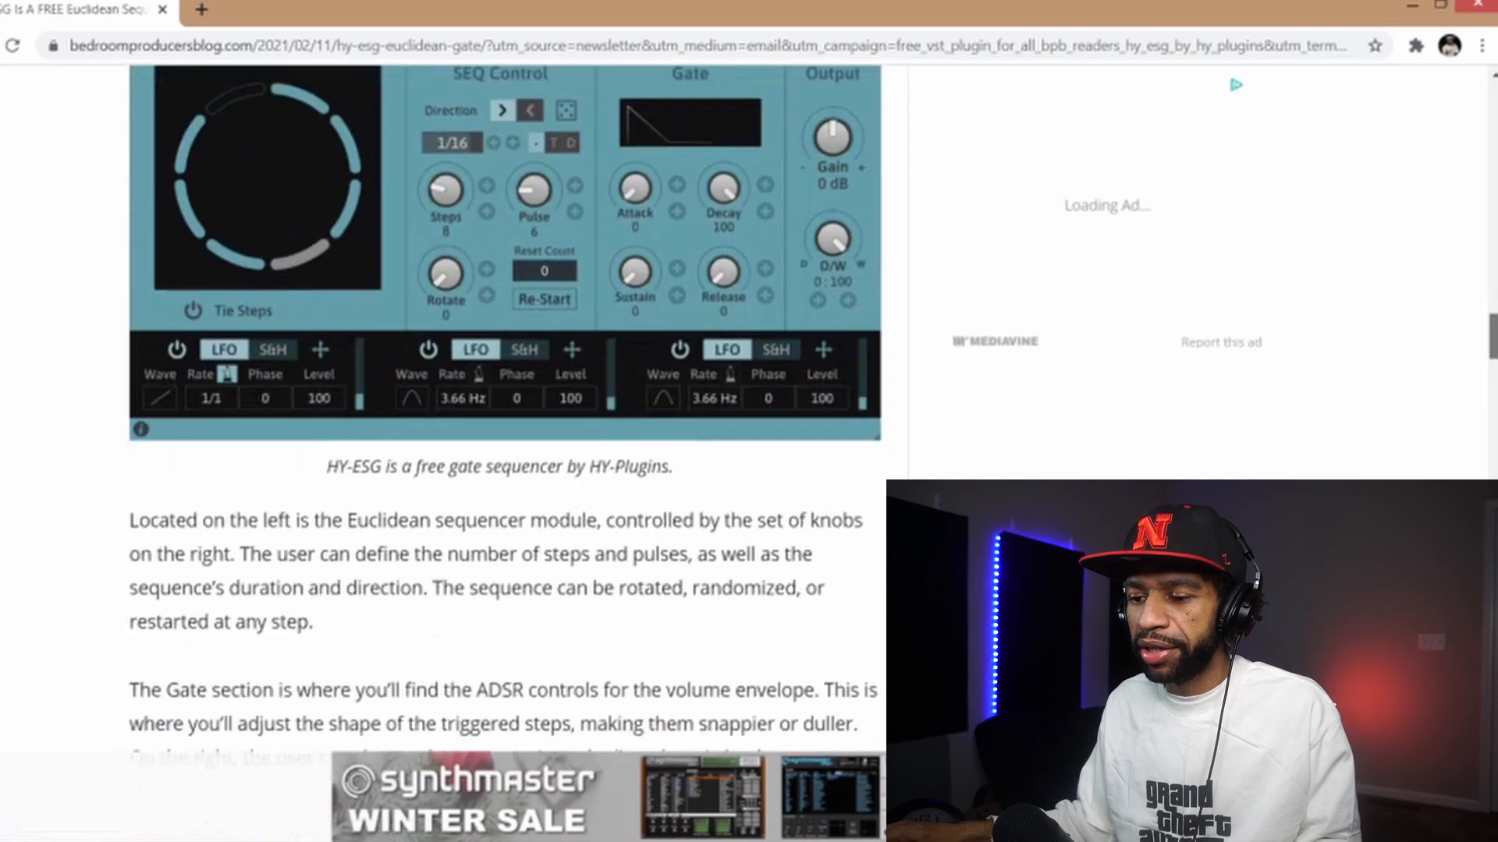
{"action": "scroll", "coordinate": [500, 468], "scroll_direction": "down", "scroll_amount": 15}
{"action": "scroll", "coordinate": [499, 390], "scroll_direction": "down", "scroll_amount": 5}
{"action": "scroll", "coordinate": [845, 449], "scroll_direction": "down", "scroll_amount": 5}
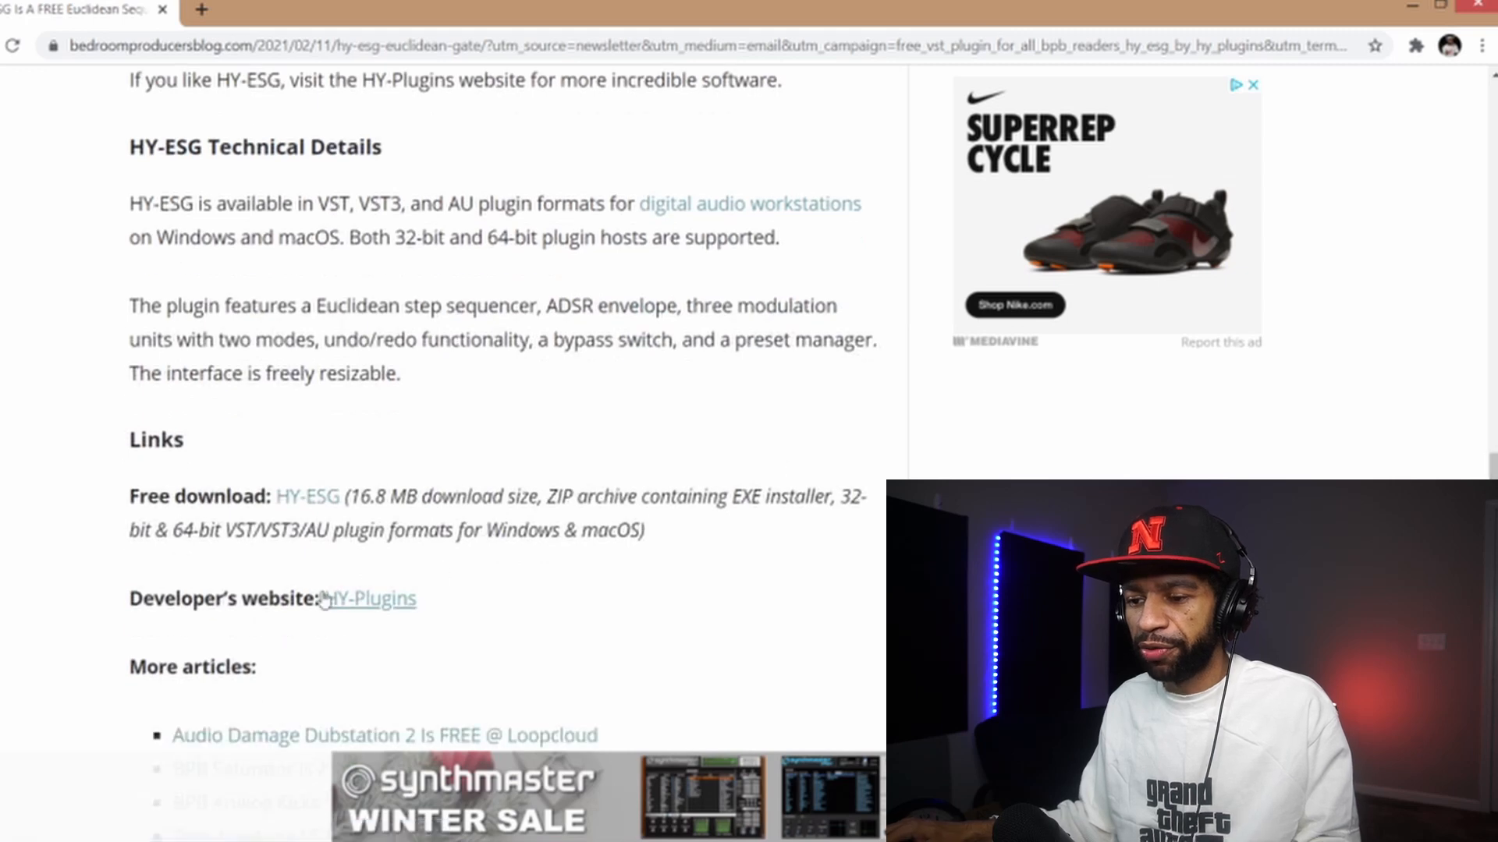
{"action": "left_click", "coordinate": [304, 498]}
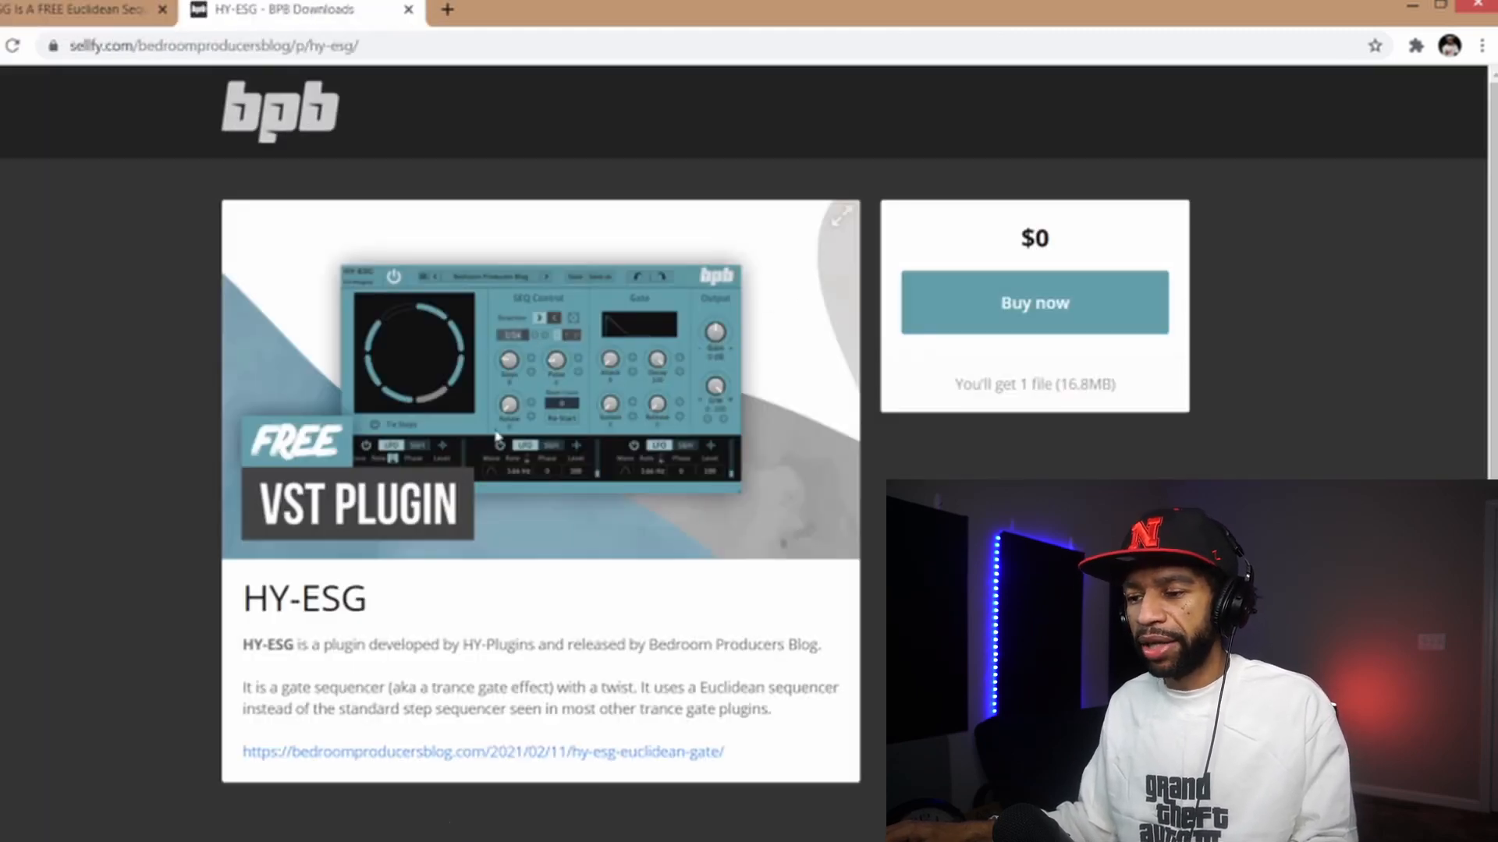
{"action": "left_click", "coordinate": [1013, 306]}
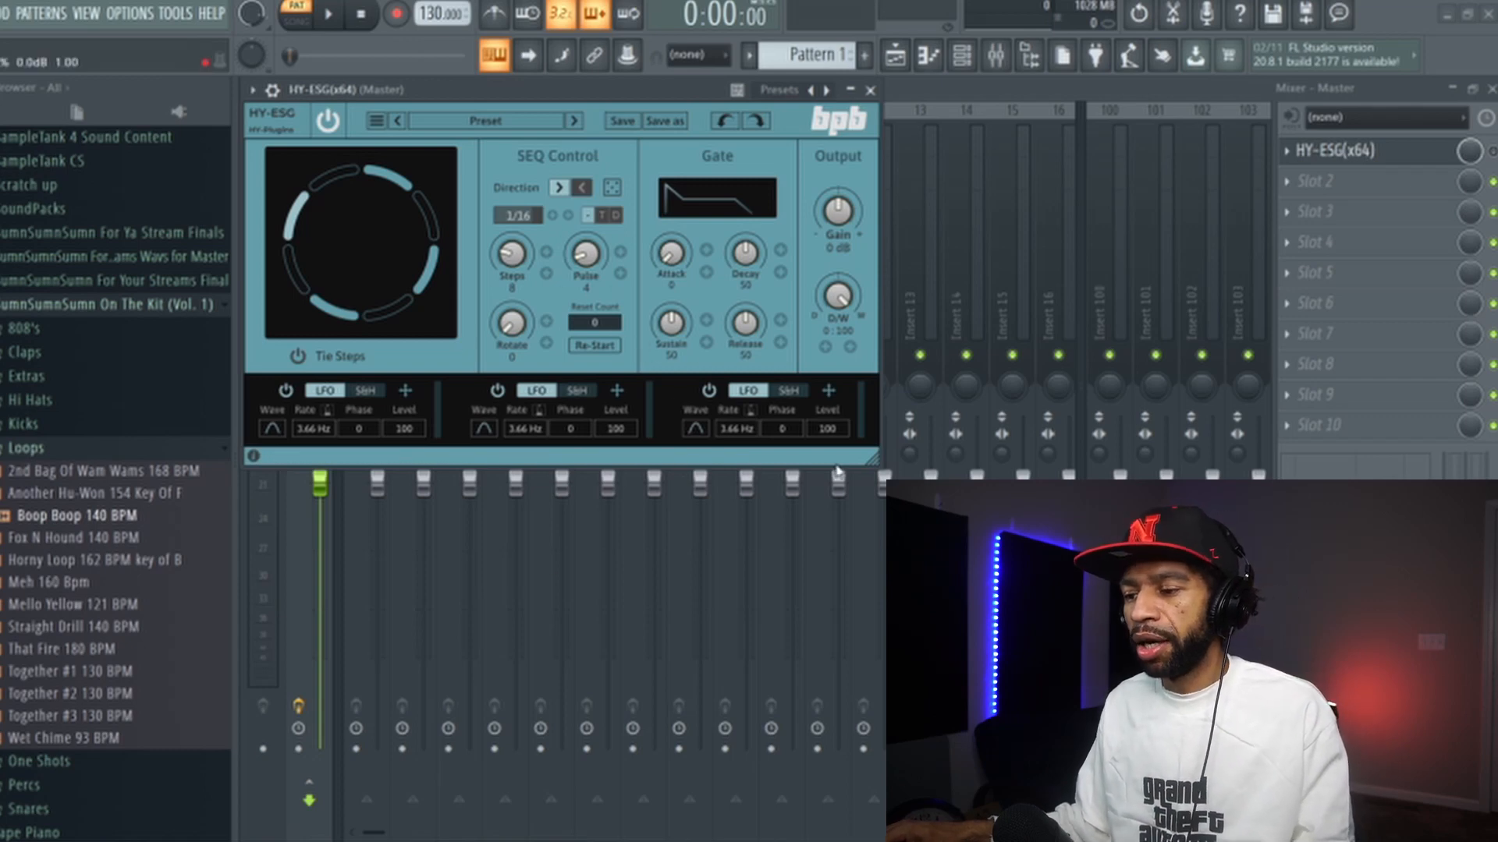
- Enlarge the HY-ESG plugin window and play the pattern briefly to audition the gate
{"action": "left_click_drag", "start_coordinate": [879, 465], "coordinate": [1002, 535]}
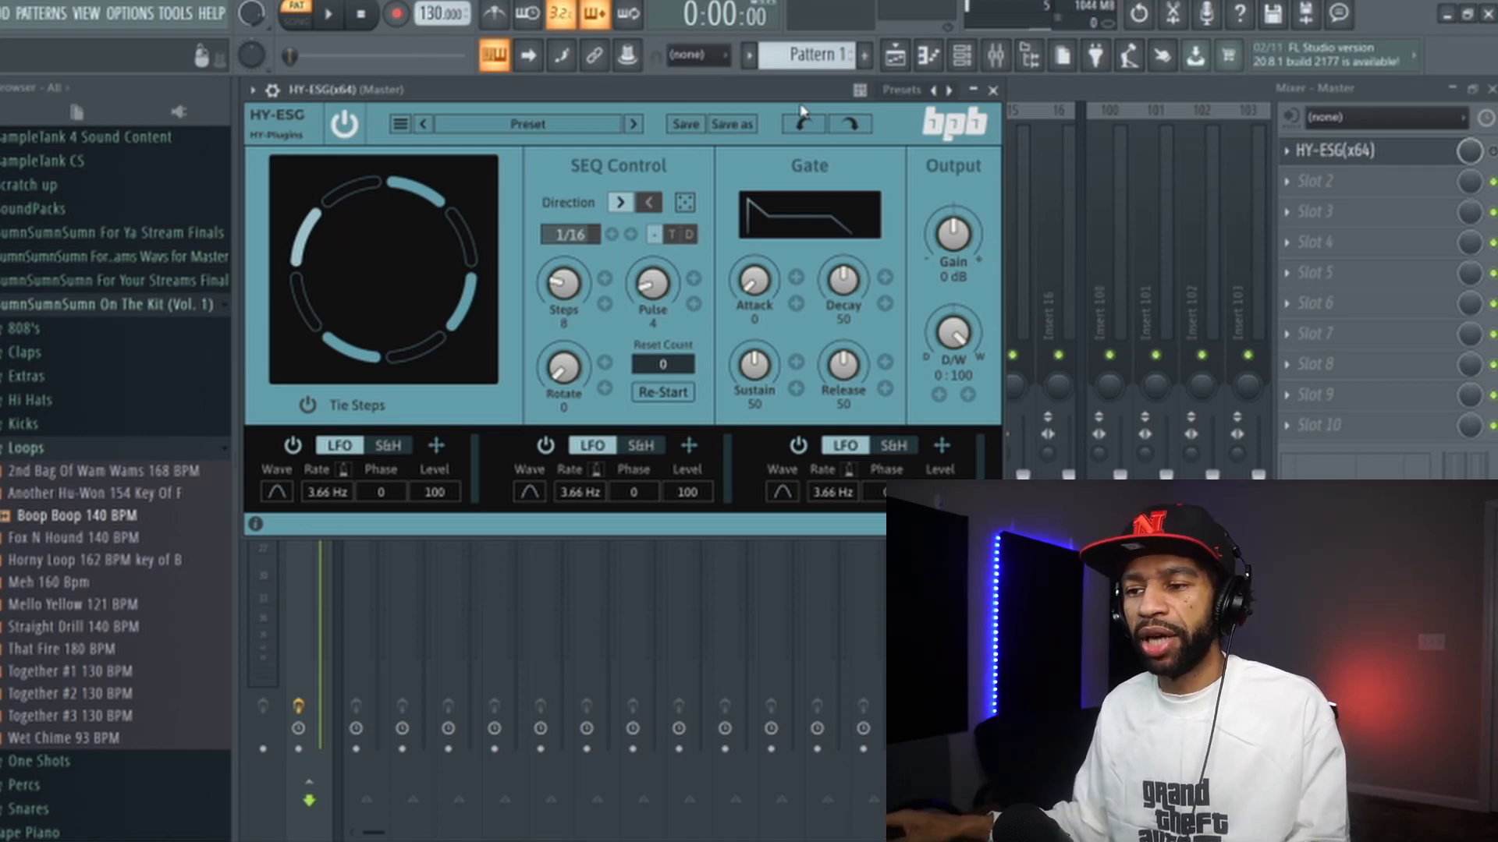
{"action": "left_click", "coordinate": [331, 17]}
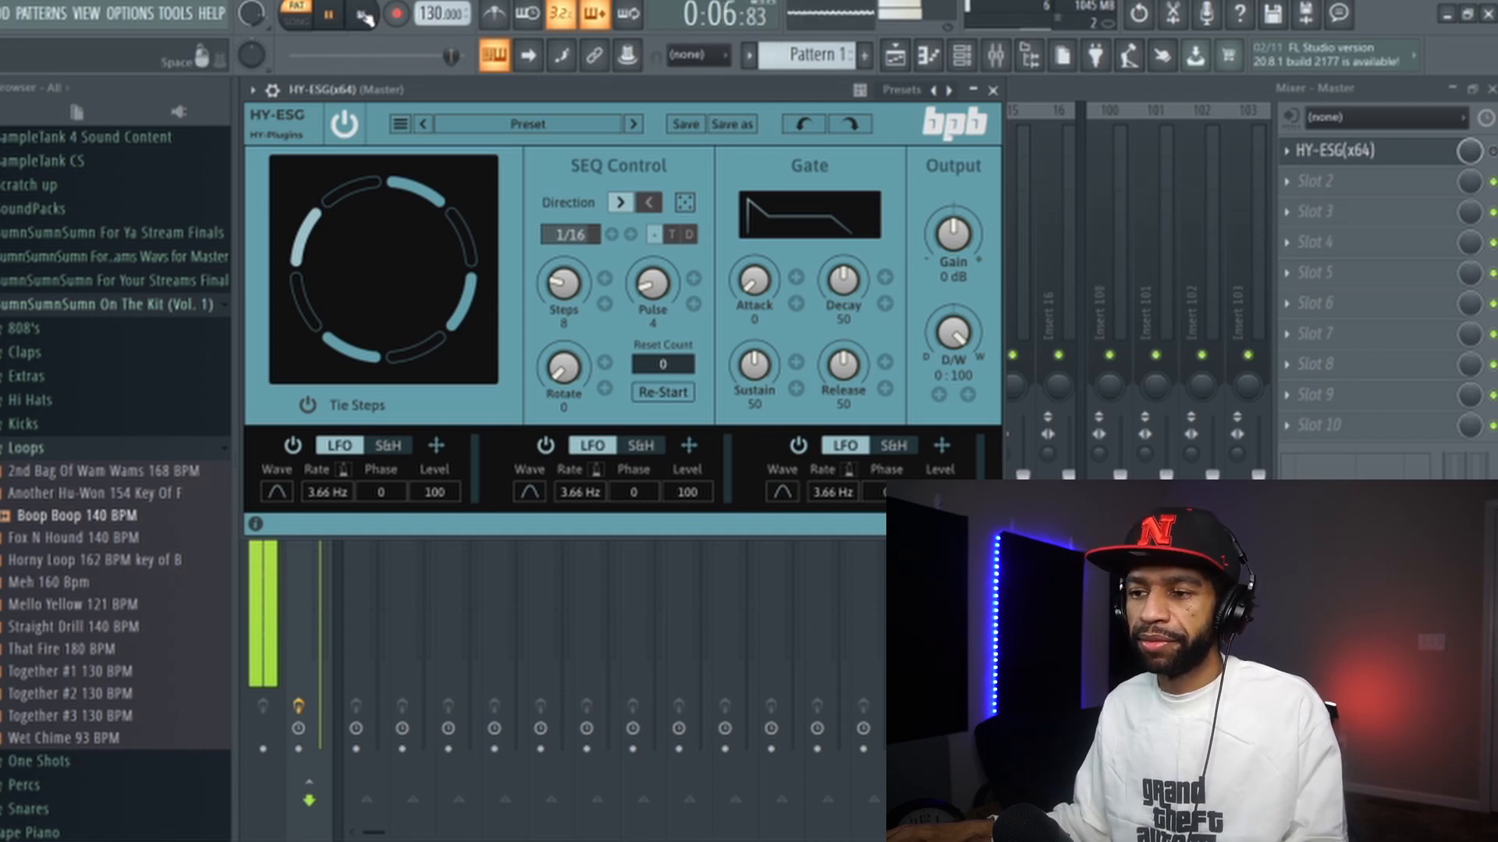
{"action": "left_click", "coordinate": [363, 17]}
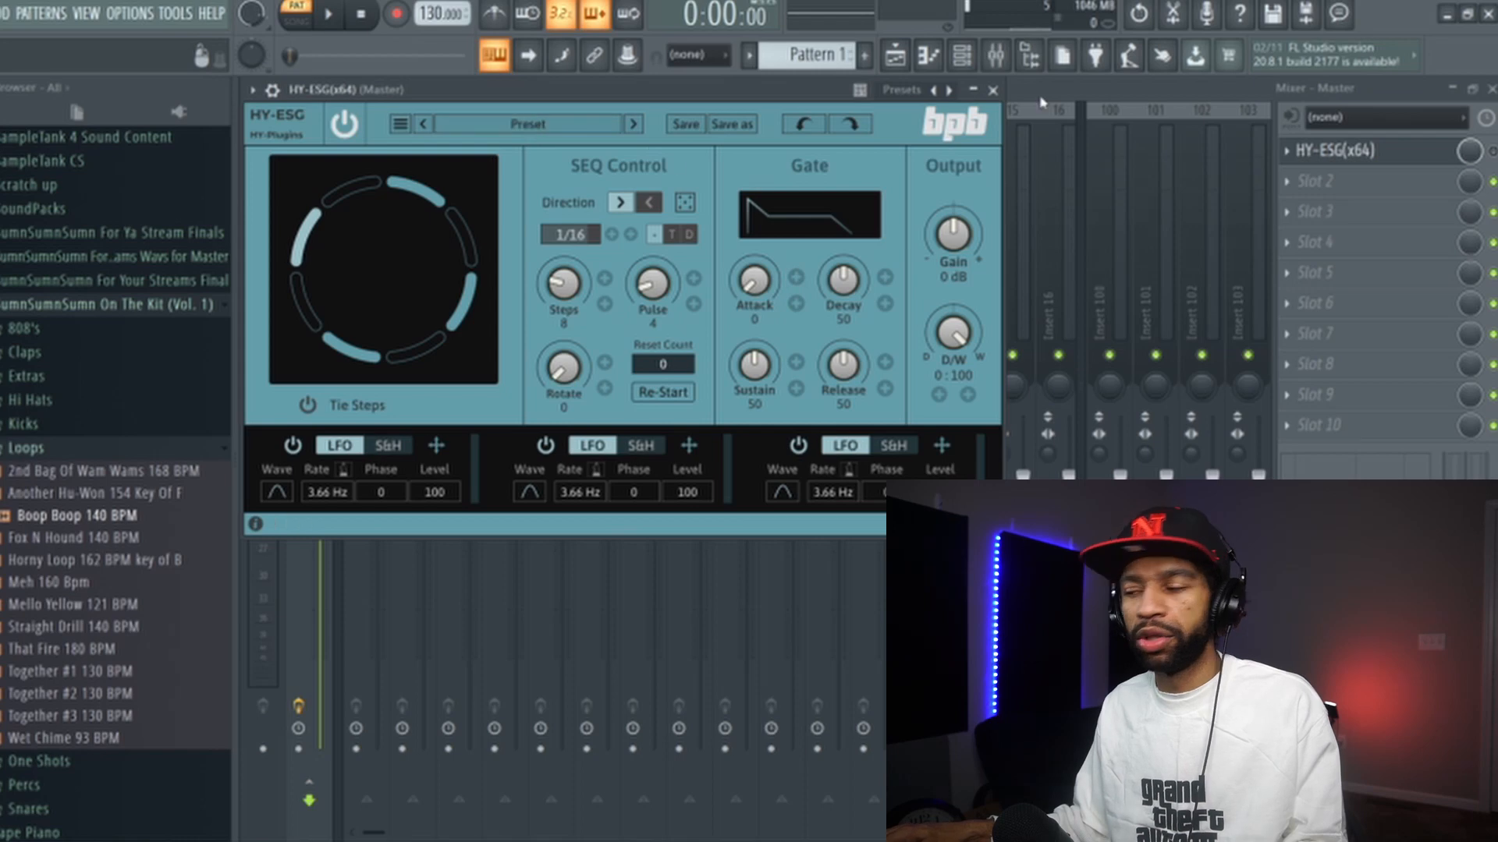
- Close the plugin window, start playback, and reopen HY-ESG from the master channel's first effect slot
{"action": "key", "text": "Escape"}
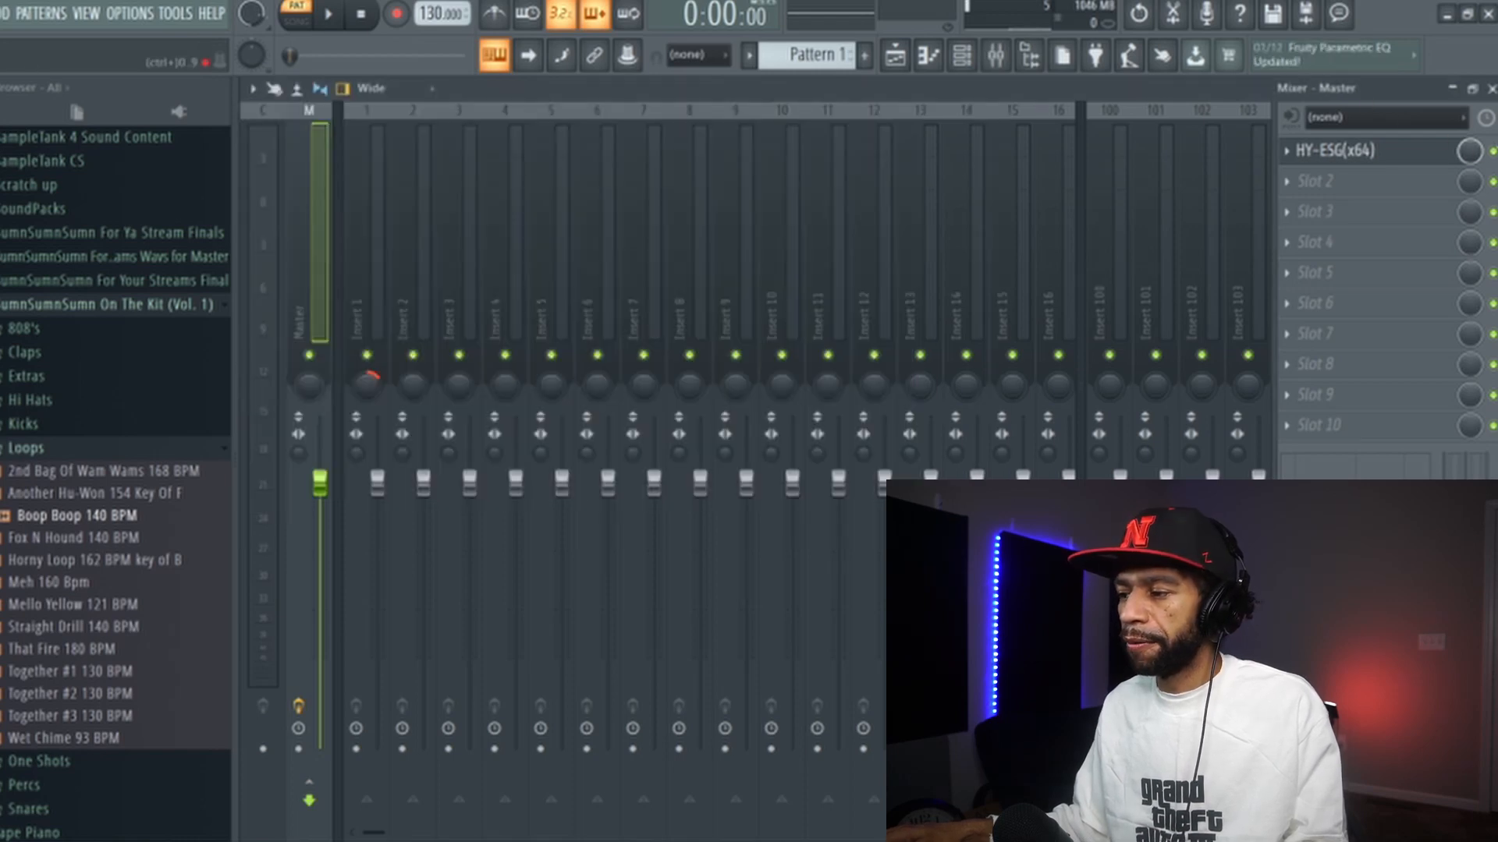
{"action": "left_click", "coordinate": [326, 16]}
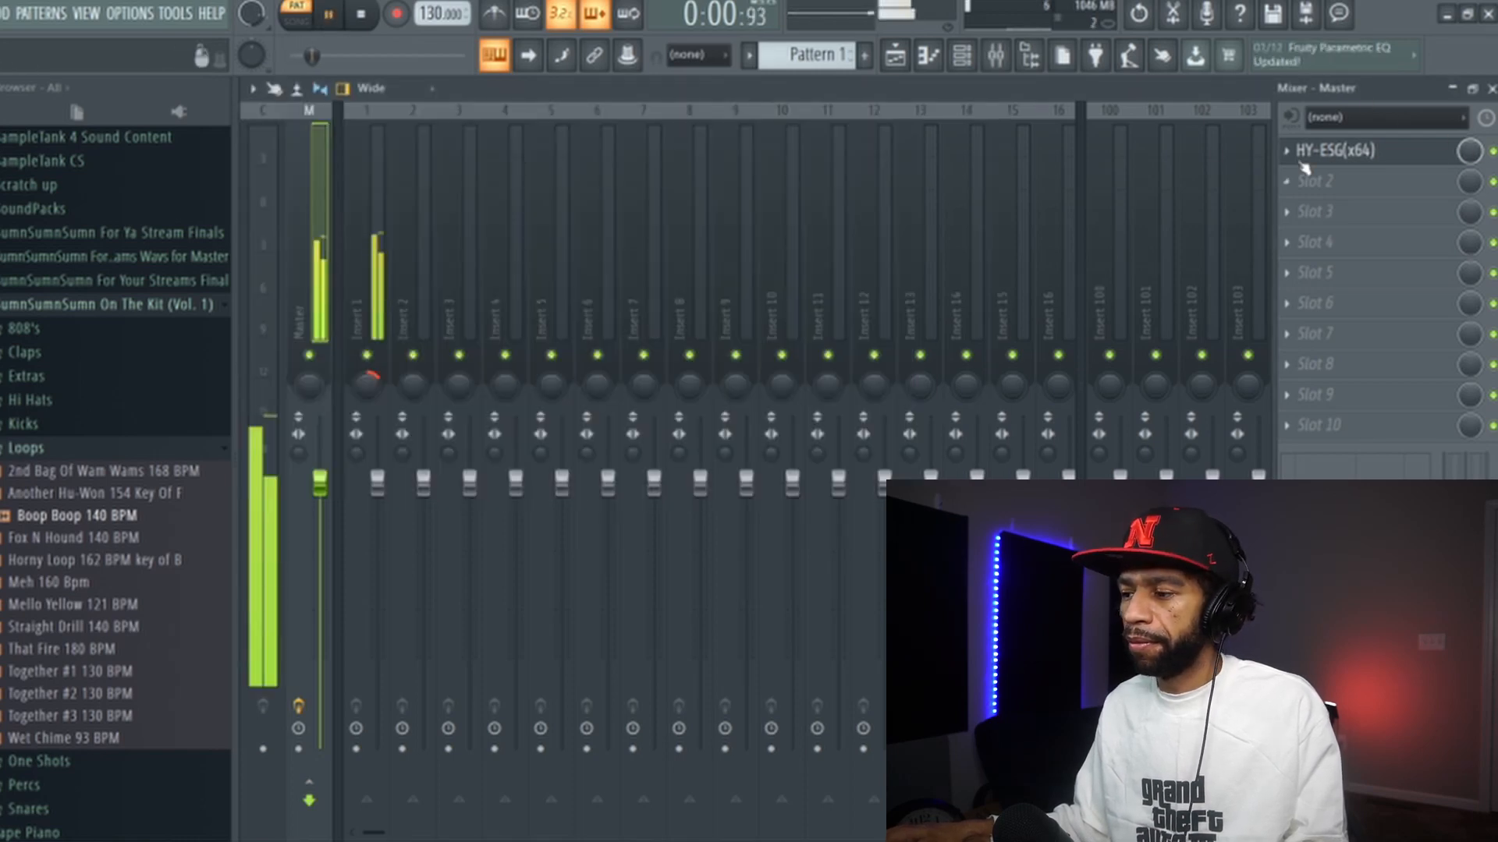
{"action": "left_click", "coordinate": [1340, 153]}
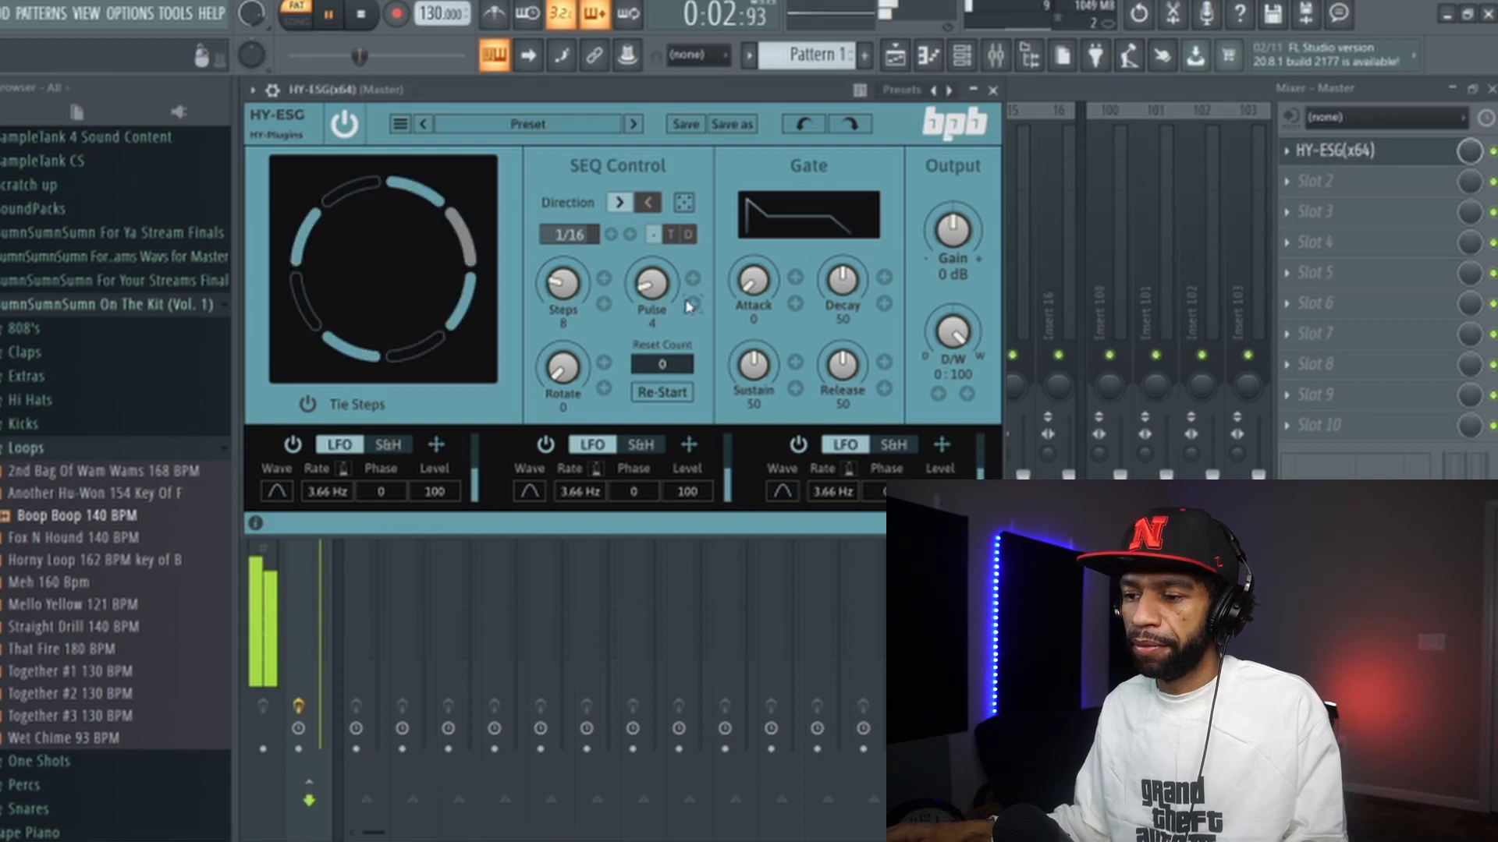
- Sweep the sequencer's Steps knob through several values between 4 and 29 while auditioning, ending at 8
{"action": "left_click_drag", "start_coordinate": [562, 285], "coordinate": [564, 306]}
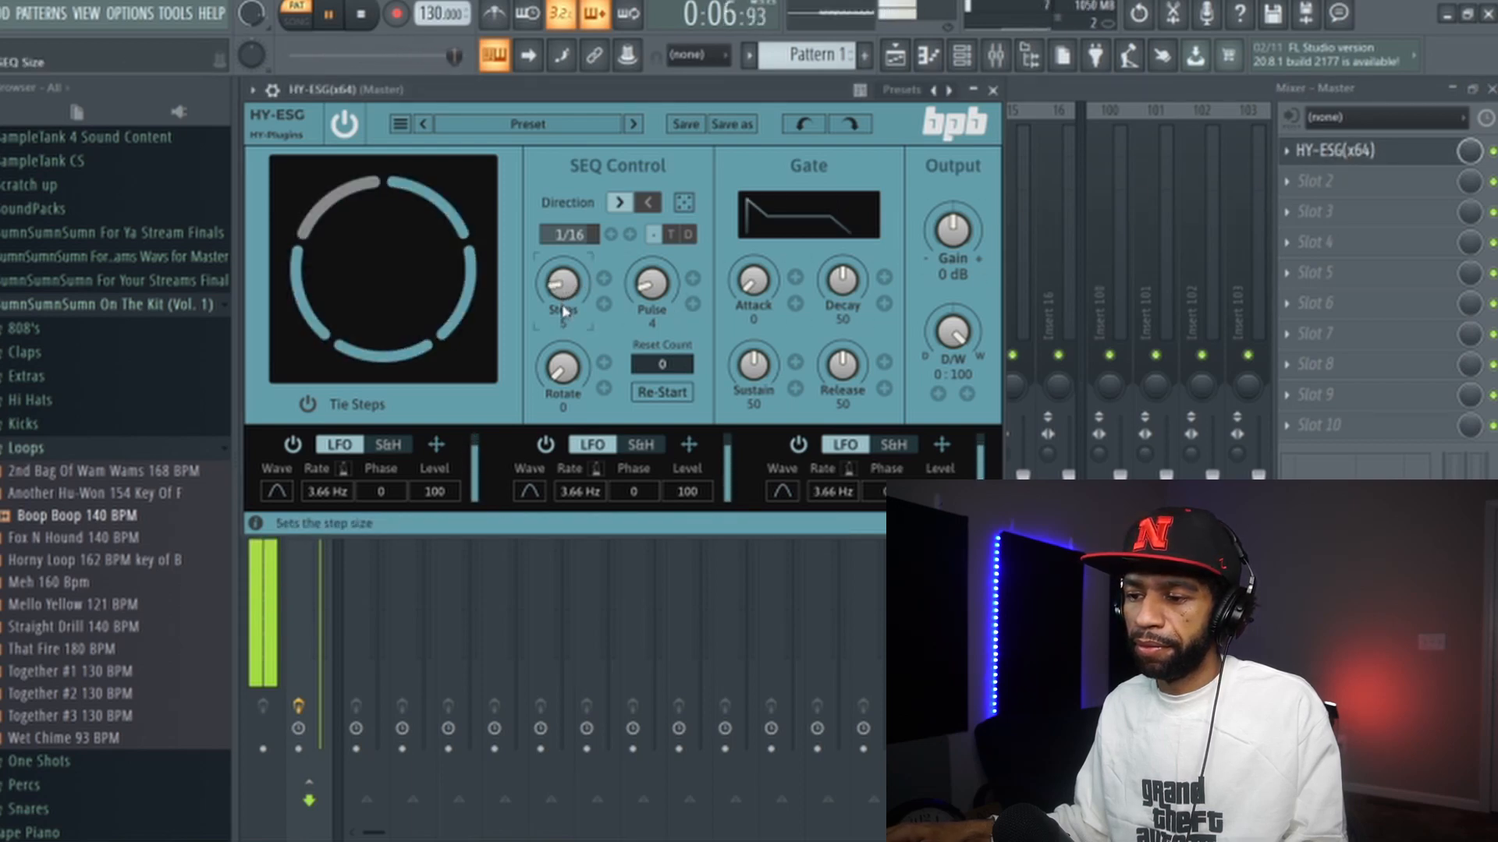
{"action": "left_click_drag", "start_coordinate": [560, 294], "coordinate": [562, 301]}
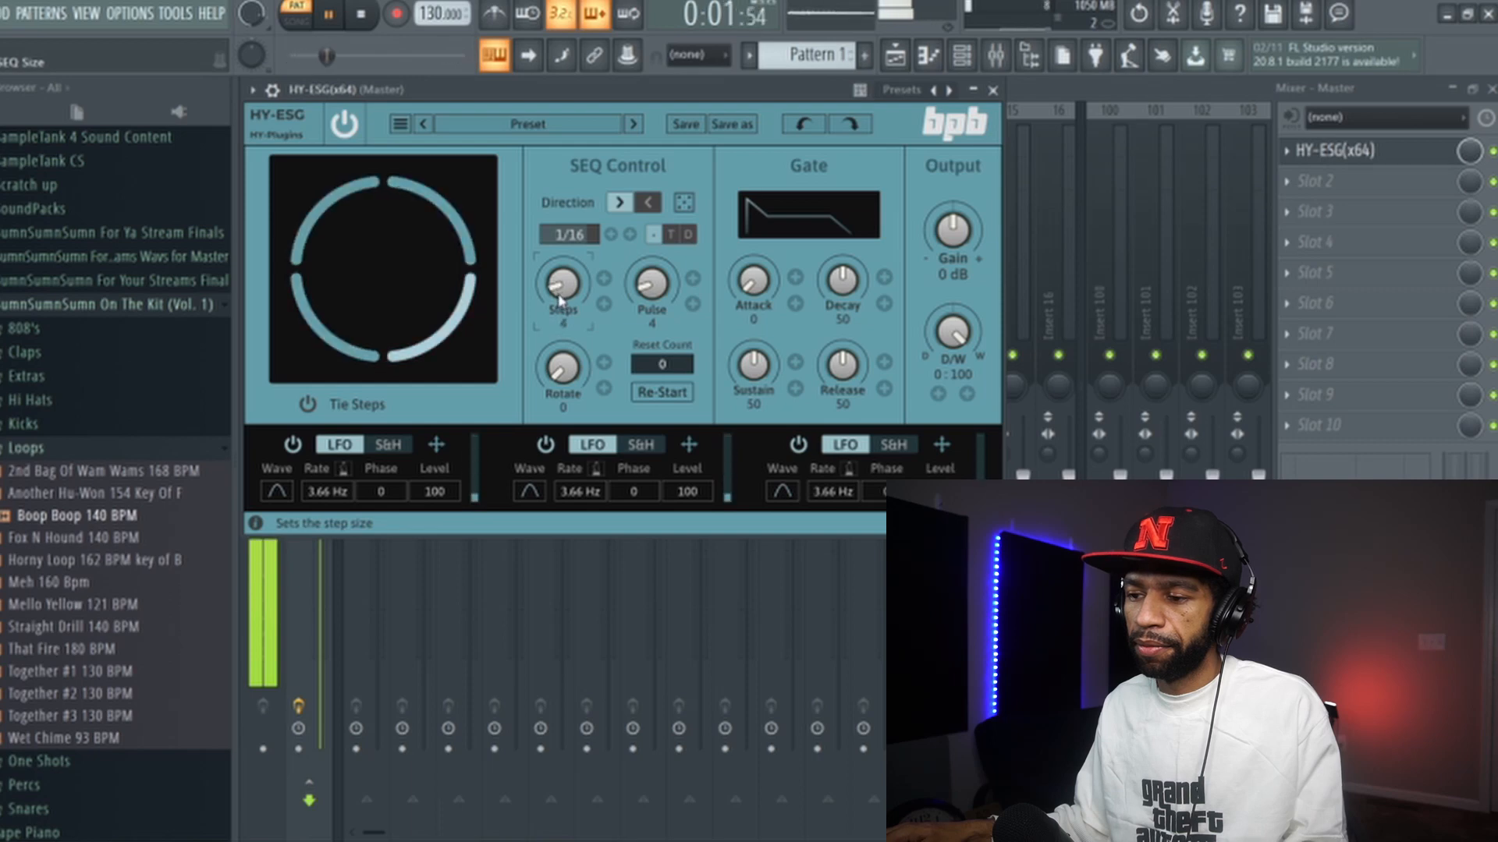
{"action": "left_click_drag", "start_coordinate": [562, 297], "coordinate": [574, 226]}
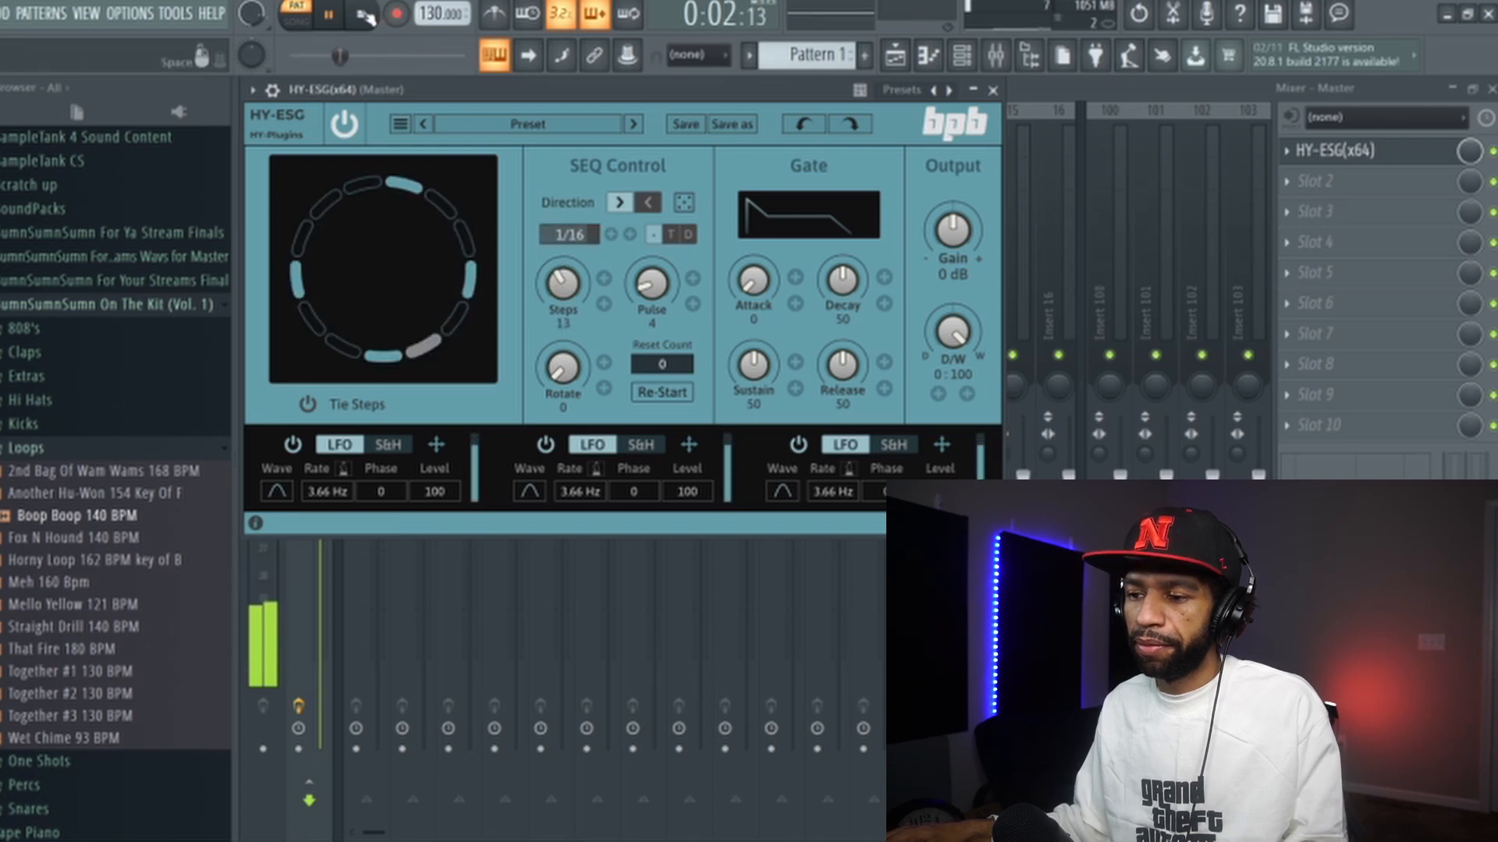
{"action": "mouse_move", "coordinate": [573, 285]}
{"action": "left_mouse_down"}
{"action": "mouse_move", "coordinate": [569, 255]}
{"action": "mouse_move", "coordinate": [570, 312]}
{"action": "left_mouse_up"}
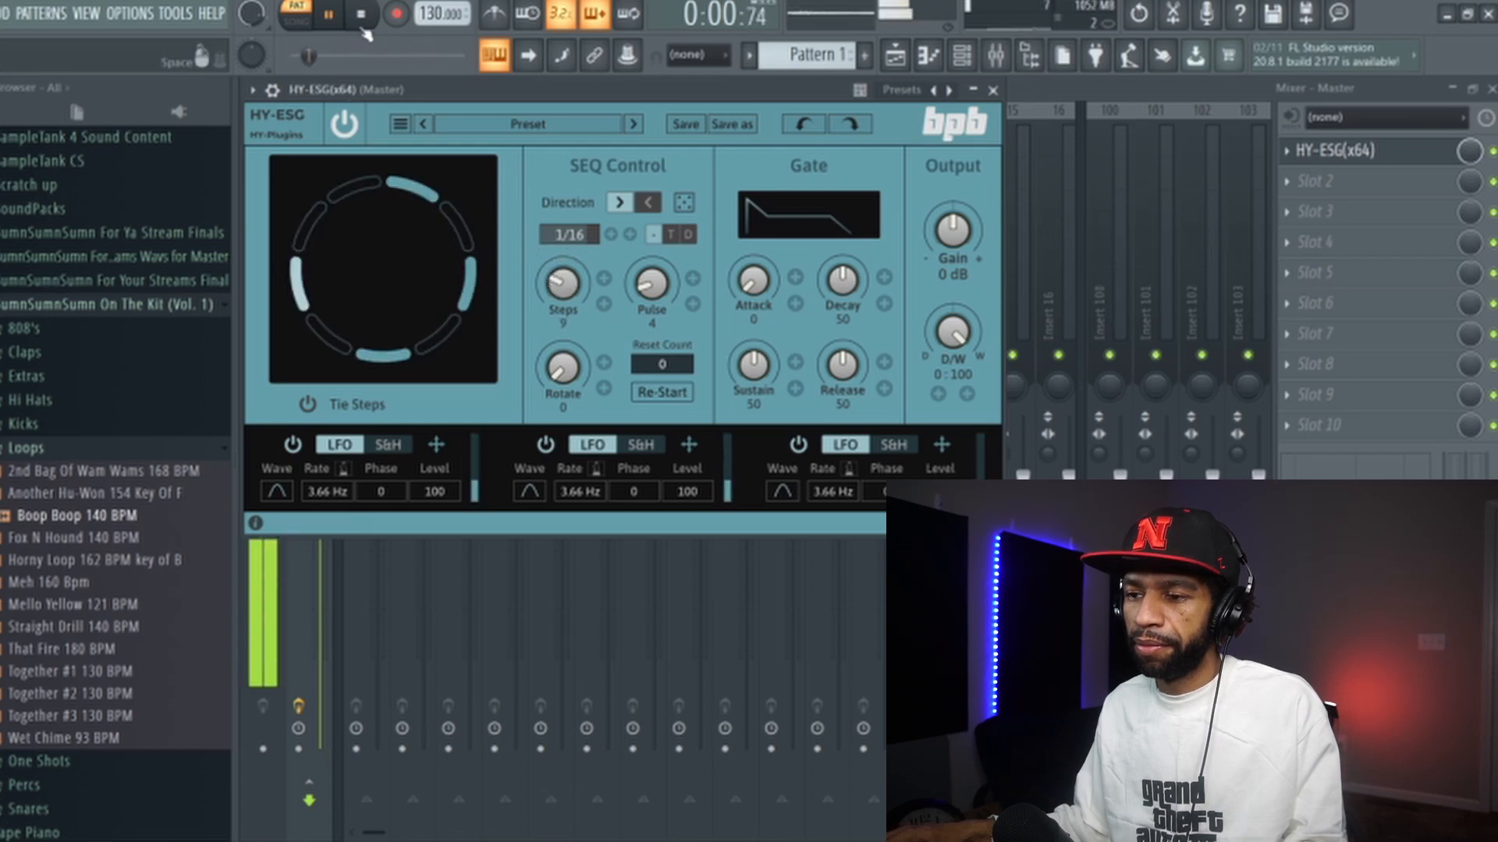
{"action": "key", "text": "space"}
{"action": "left_click_drag", "start_coordinate": [557, 285], "coordinate": [608, 201]}
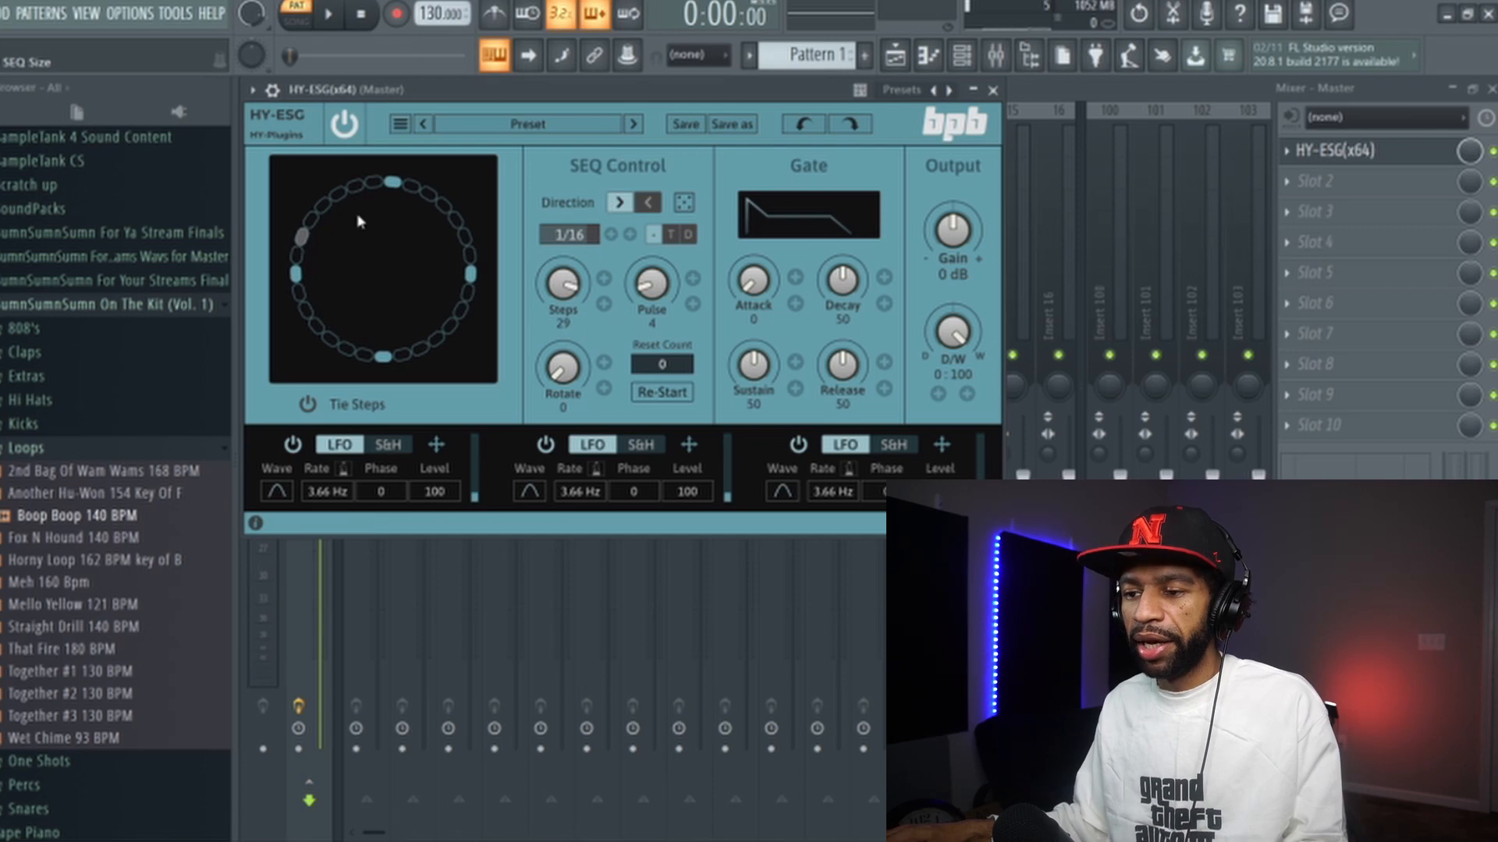
{"action": "left_click_drag", "start_coordinate": [568, 287], "coordinate": [542, 400]}
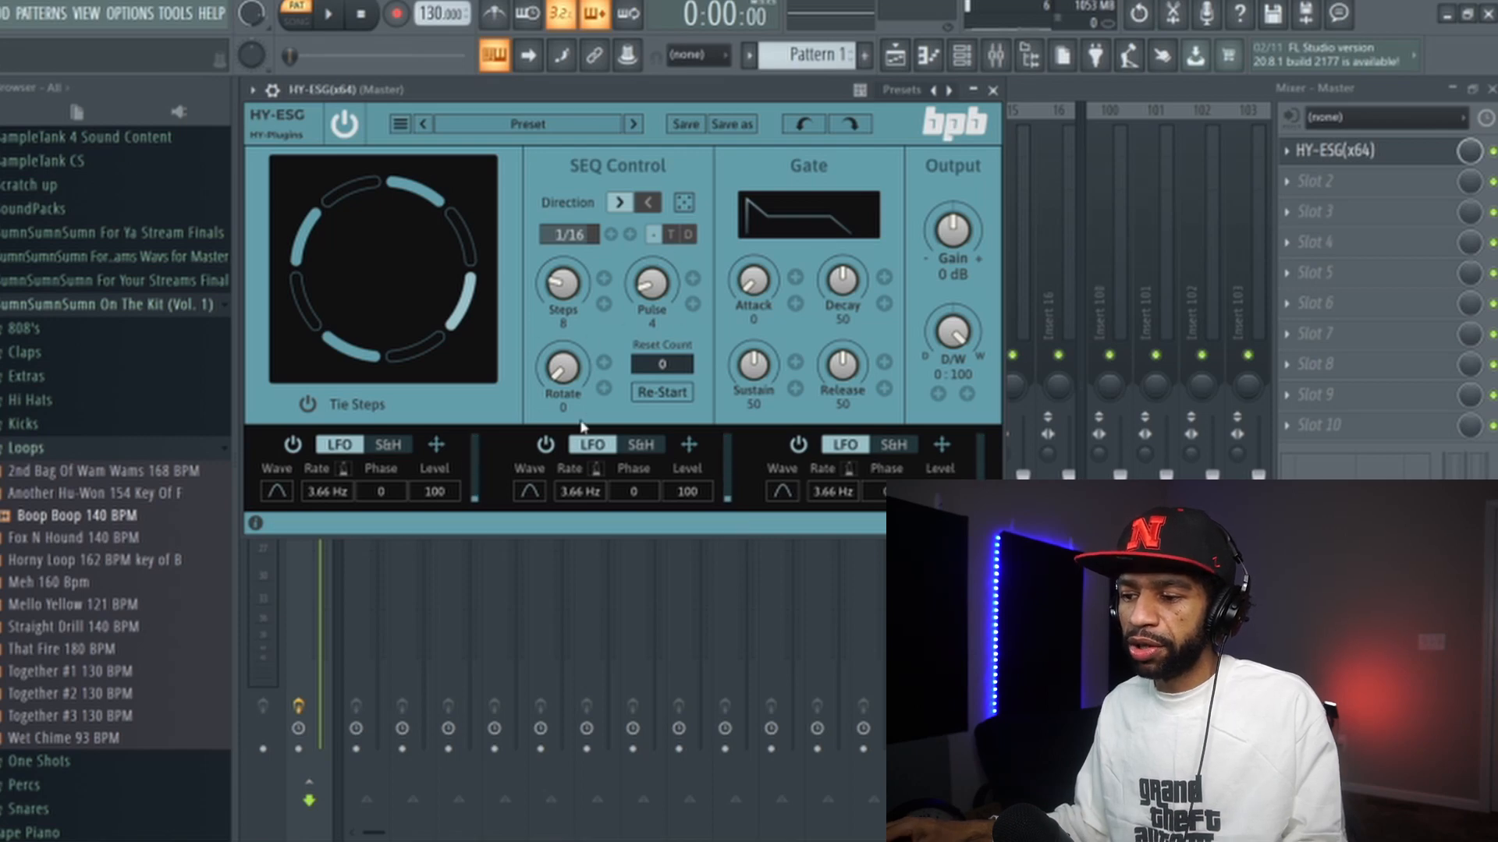
- Start playback and set the sequencer's Pulse to 6 and Steps to 10
{"action": "left_click", "coordinate": [342, 19]}
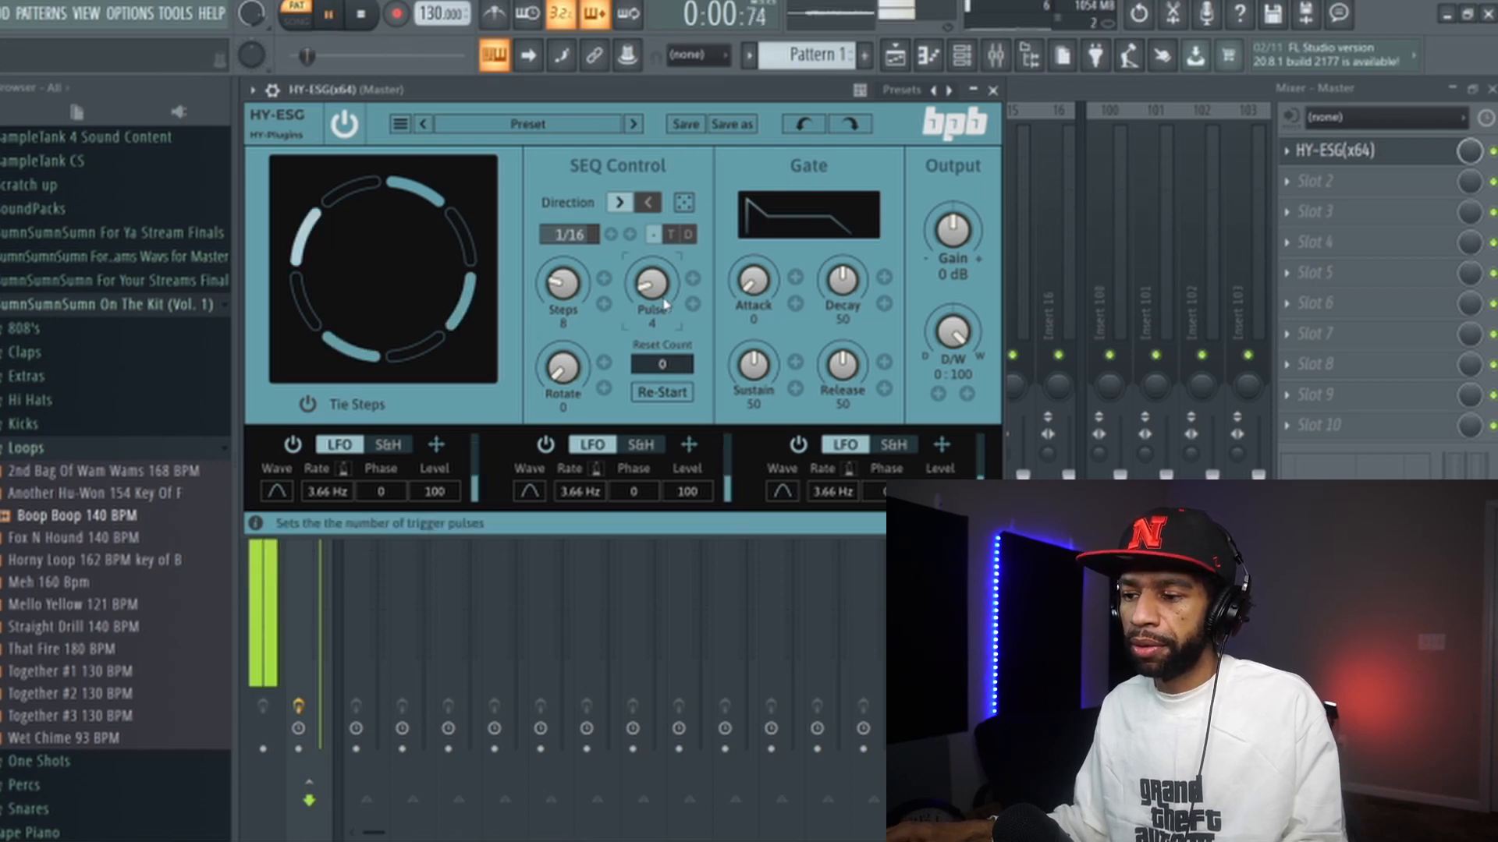
{"action": "mouse_move", "coordinate": [649, 285]}
{"action": "left_mouse_down"}
{"action": "mouse_move", "coordinate": [662, 249]}
{"action": "mouse_move", "coordinate": [660, 298]}
{"action": "left_mouse_up"}
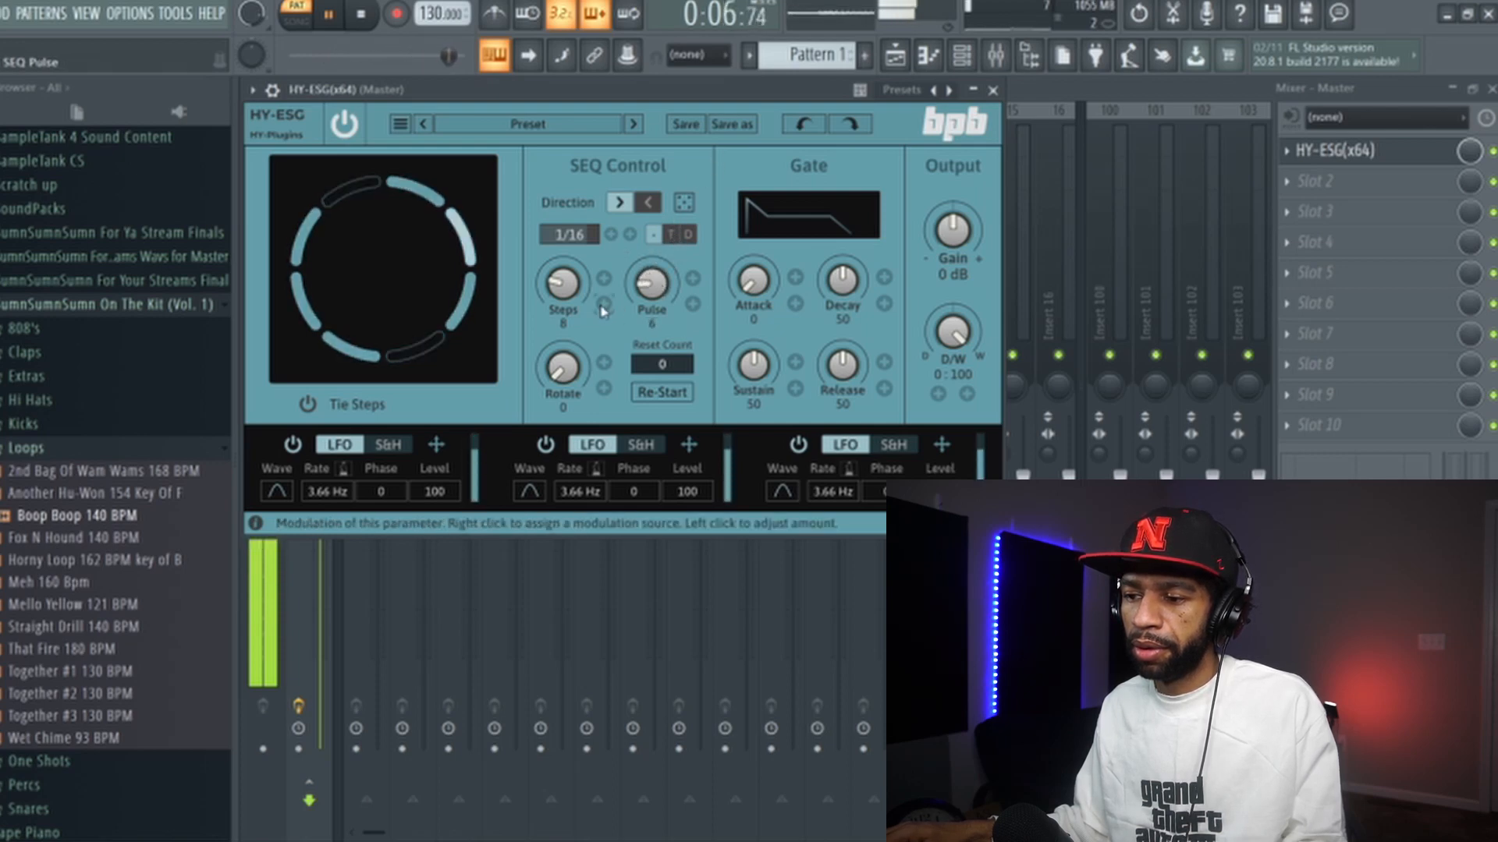
{"action": "left_click_drag", "start_coordinate": [566, 289], "coordinate": [652, 289]}
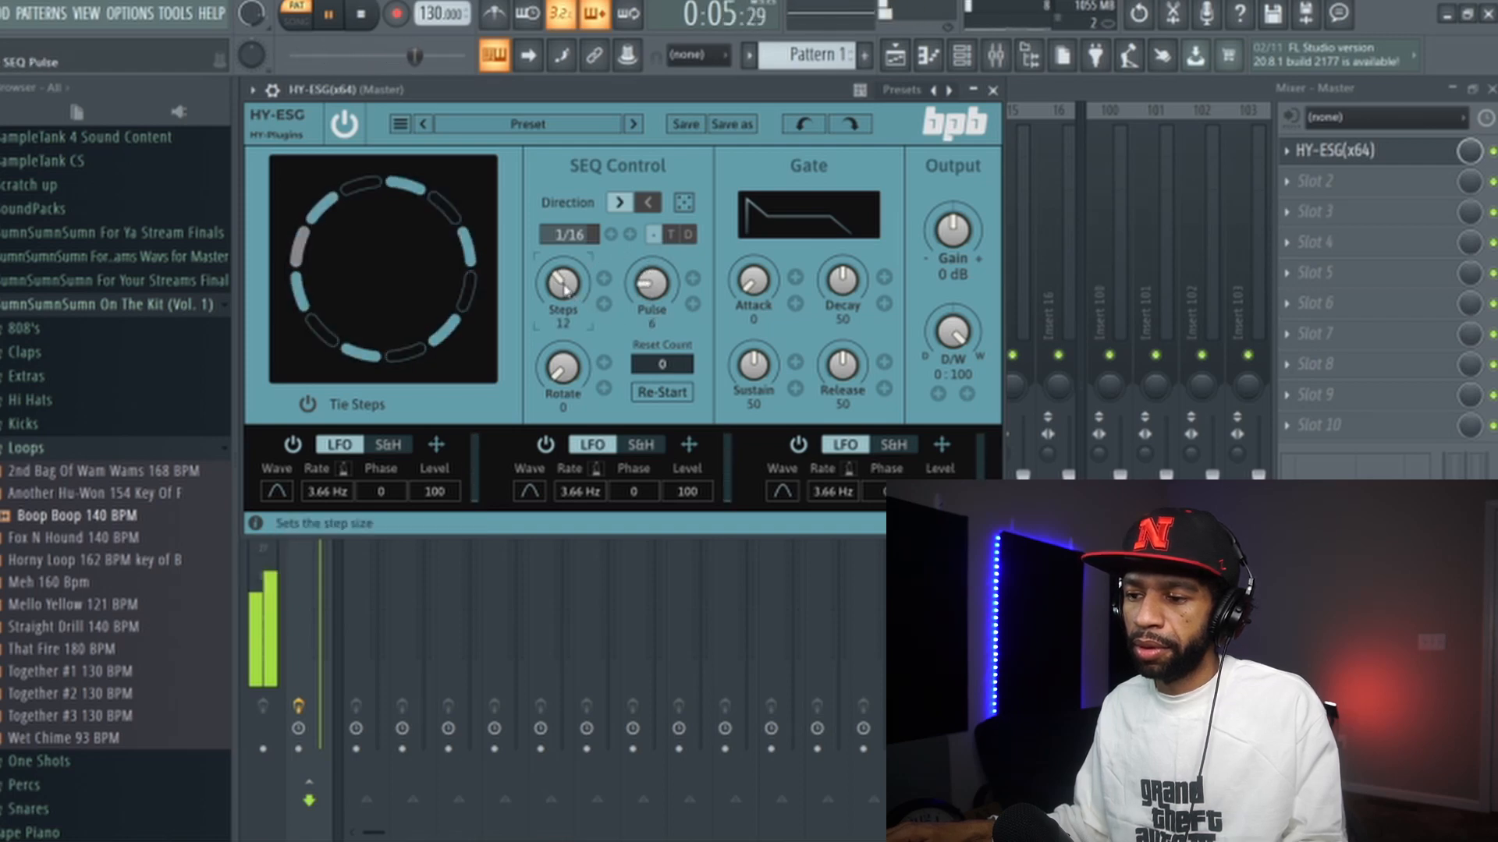
{"action": "left_click_drag", "start_coordinate": [562, 284], "coordinate": [559, 294]}
- Set the sequencer's Rotate knob to 11 and restart playback
{"action": "left_click_drag", "start_coordinate": [562, 365], "coordinate": [563, 343]}
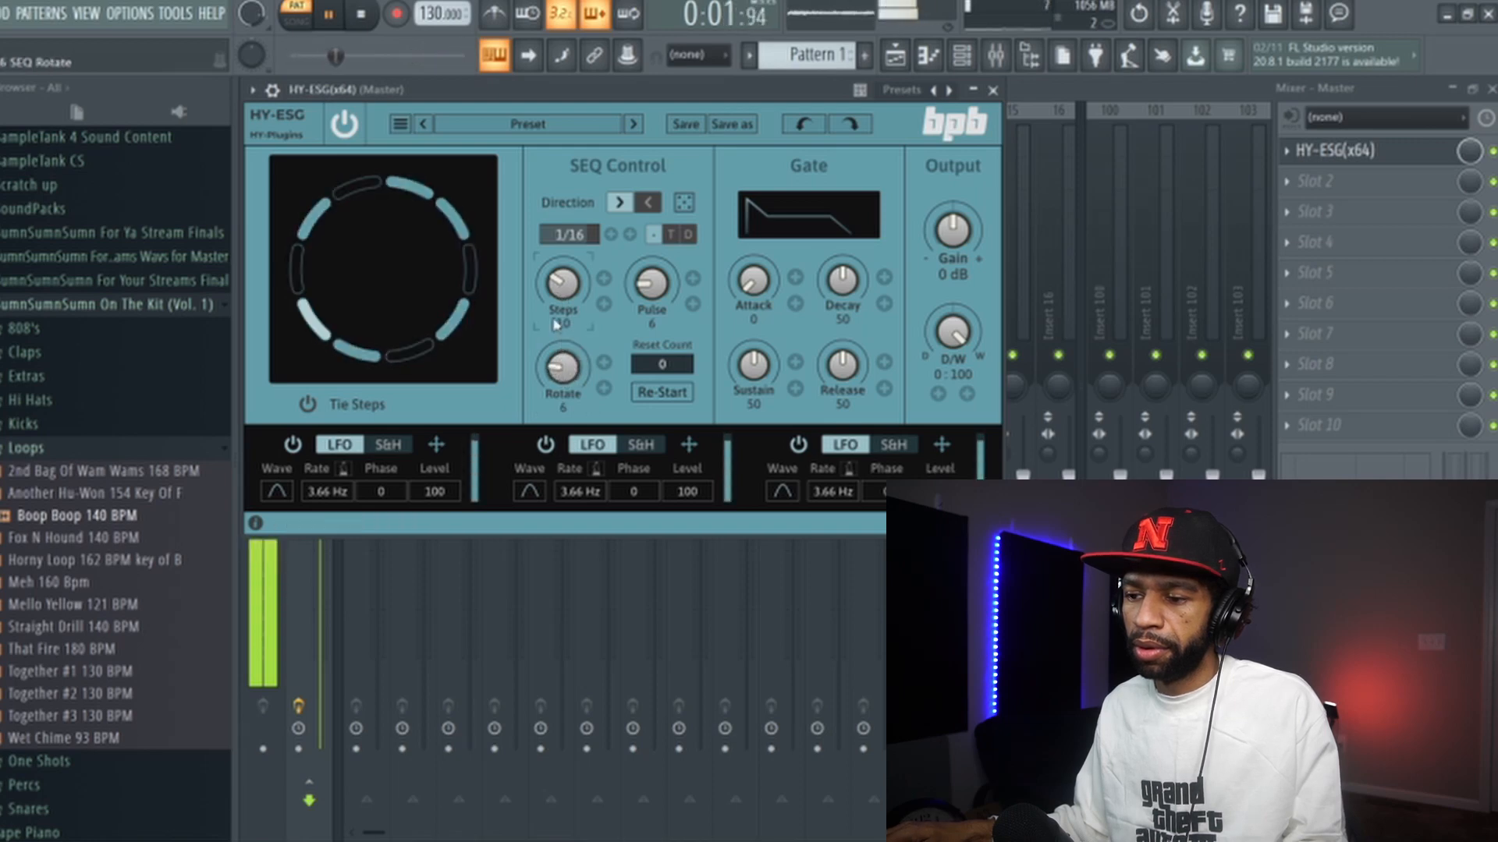
{"action": "left_click", "coordinate": [363, 18]}
{"action": "left_click_drag", "start_coordinate": [562, 365], "coordinate": [556, 362]}
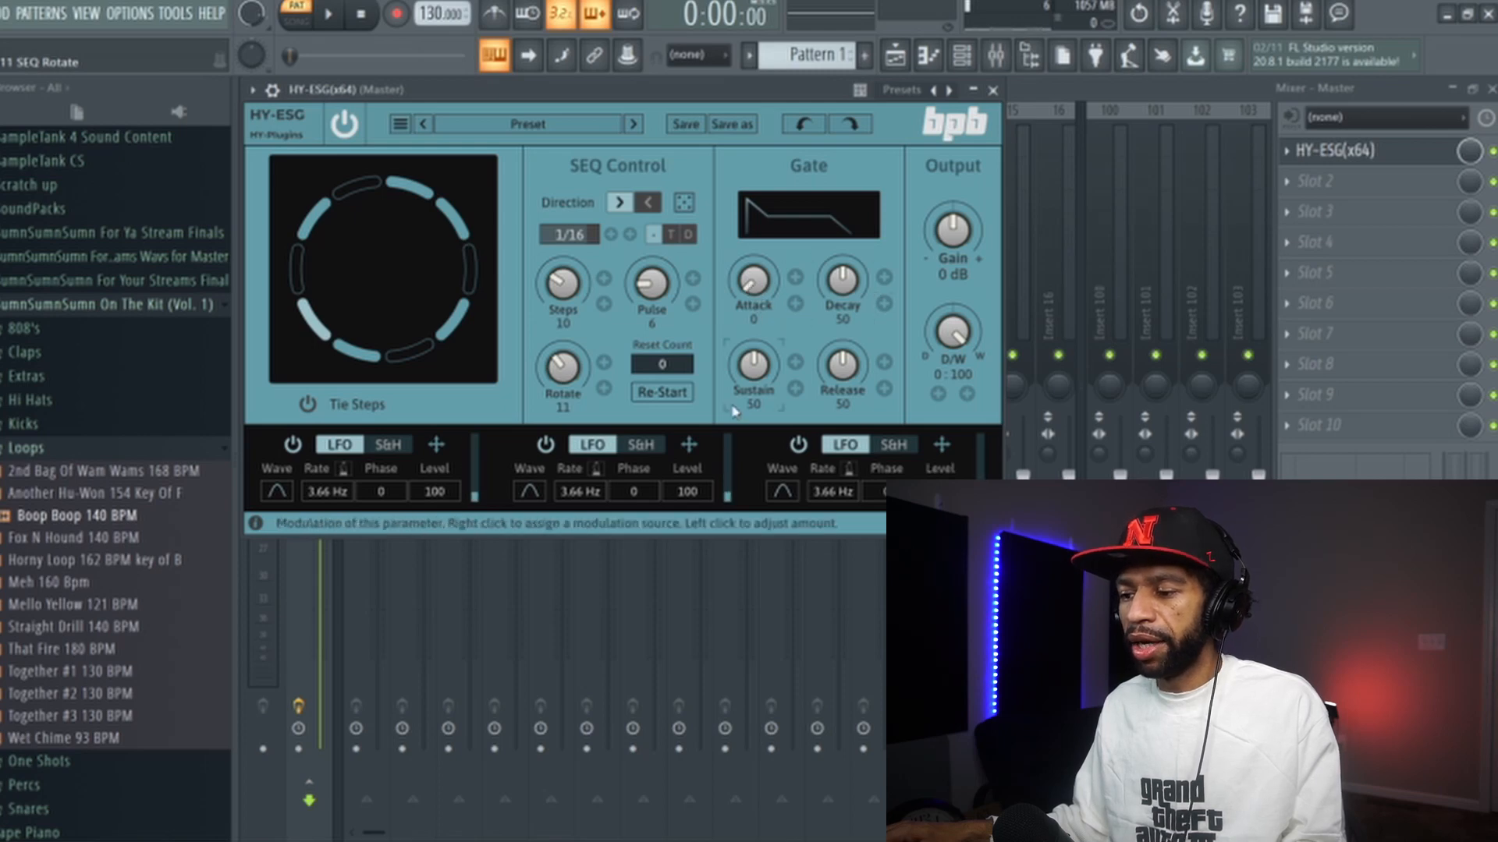
{"action": "left_click", "coordinate": [333, 13]}
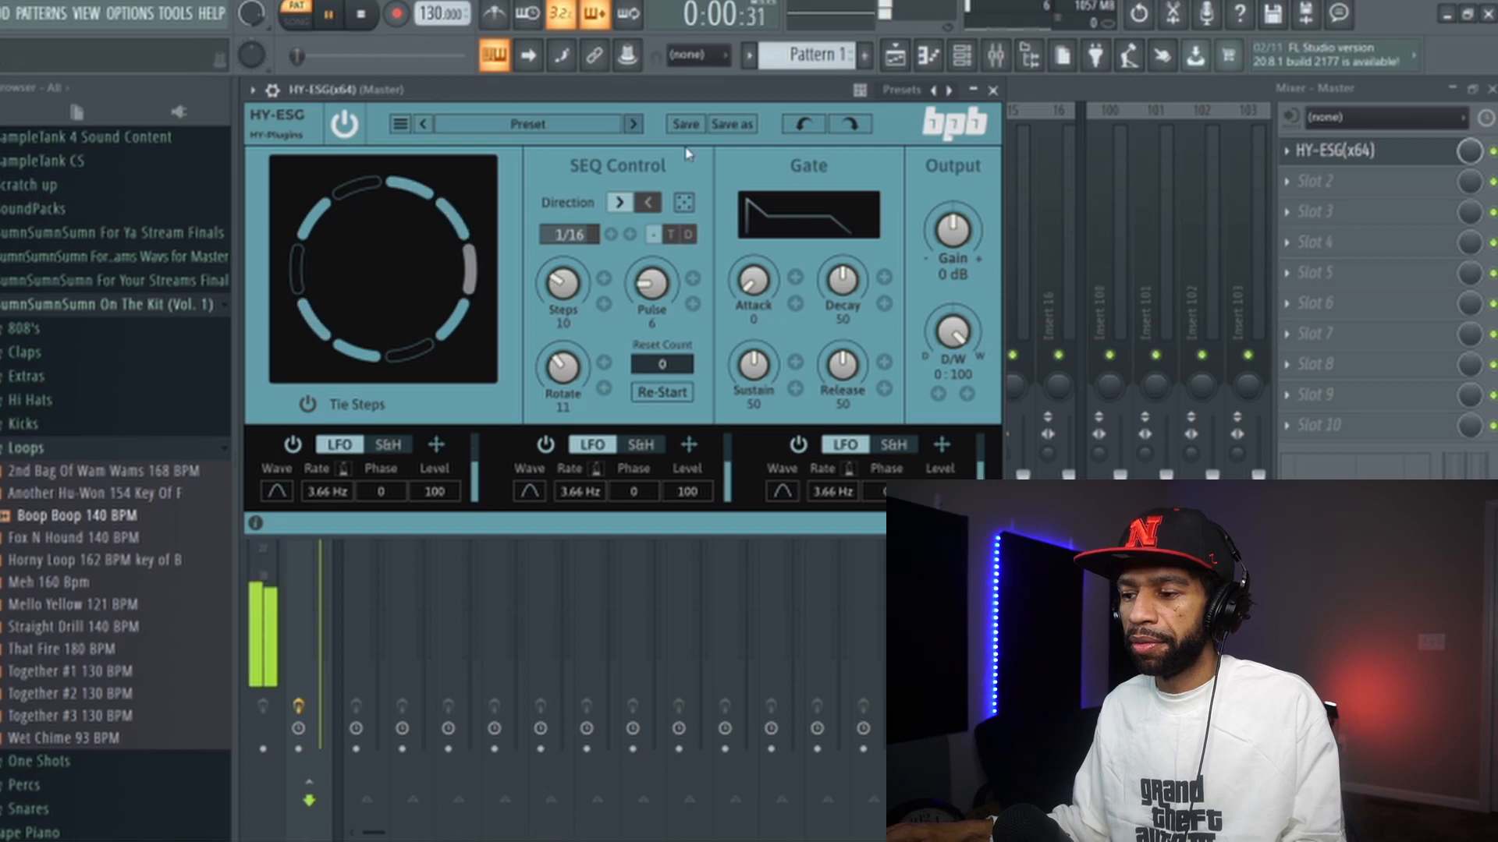
- Shape the gate envelope to Attack 21, Decay 46, Sustain 42 and Release 82, then stop playback
{"action": "left_click_drag", "start_coordinate": [757, 281], "coordinate": [812, 85]}
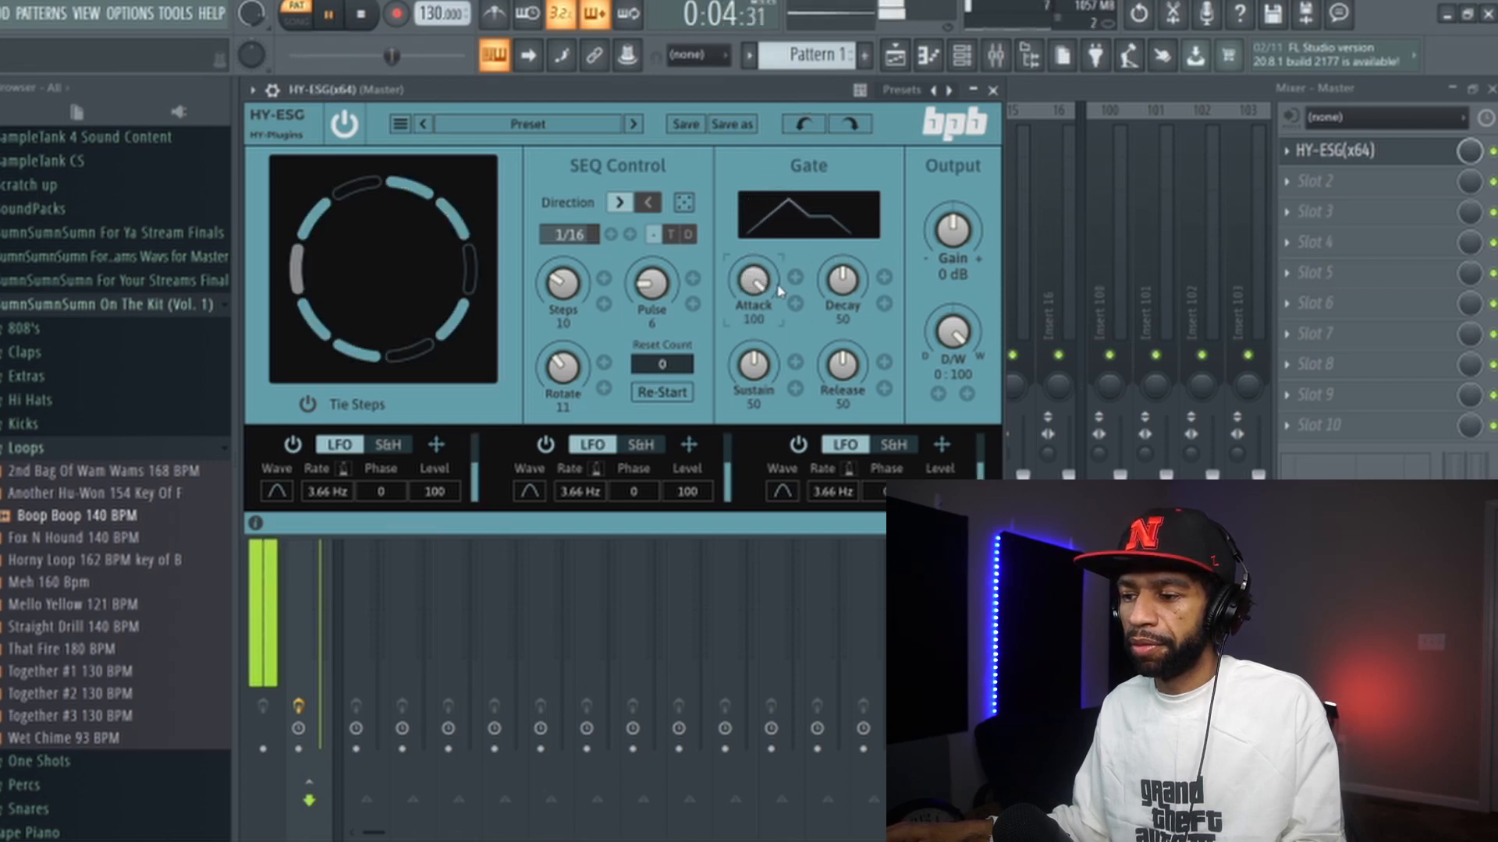
{"action": "left_click_drag", "start_coordinate": [754, 269], "coordinate": [721, 471]}
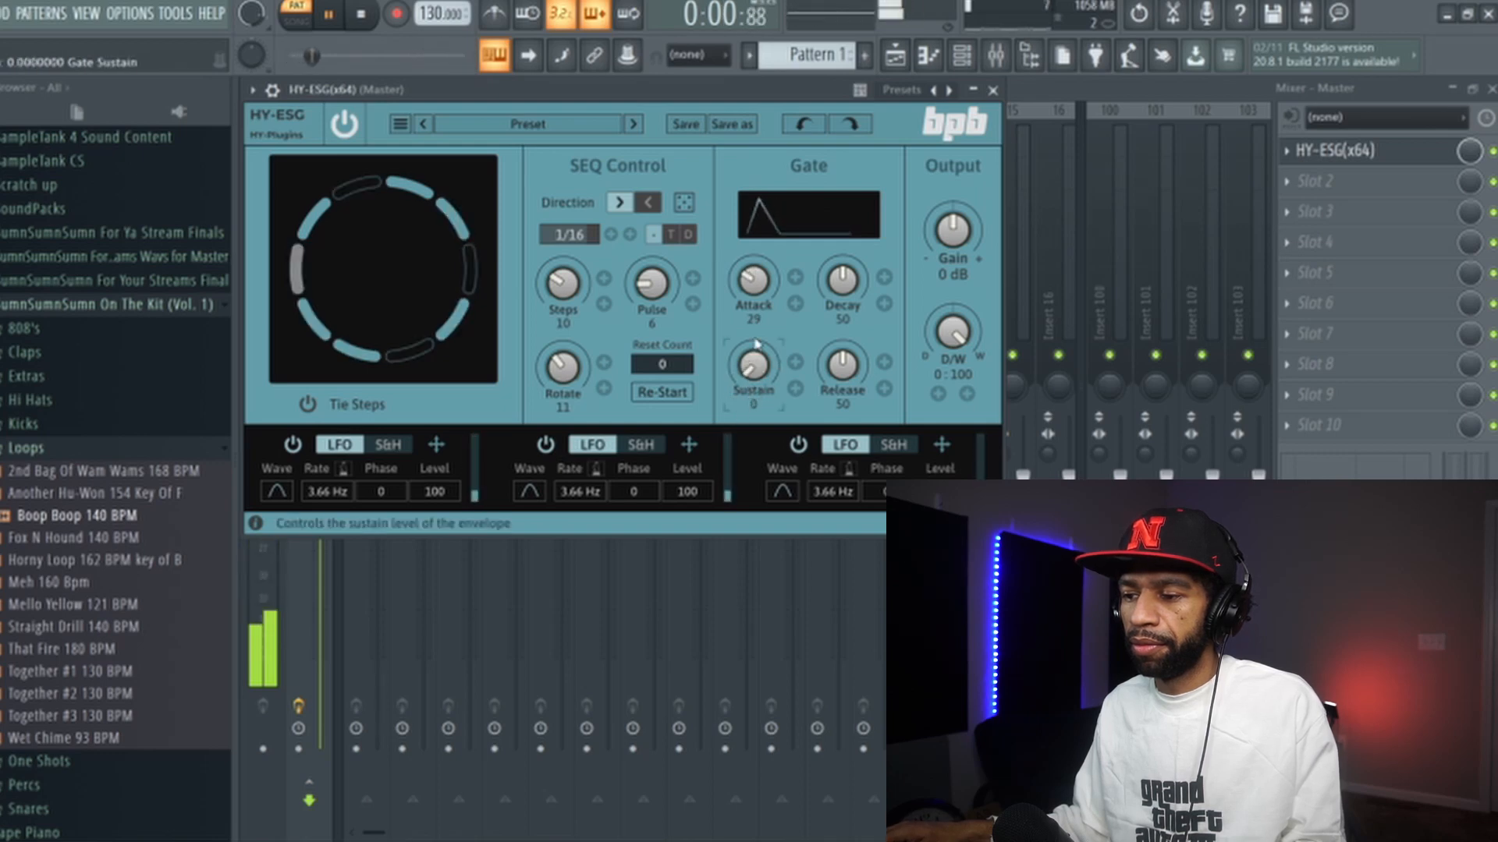
{"action": "left_click_drag", "start_coordinate": [776, 364], "coordinate": [766, 327]}
{"action": "left_click", "coordinate": [362, 14]}
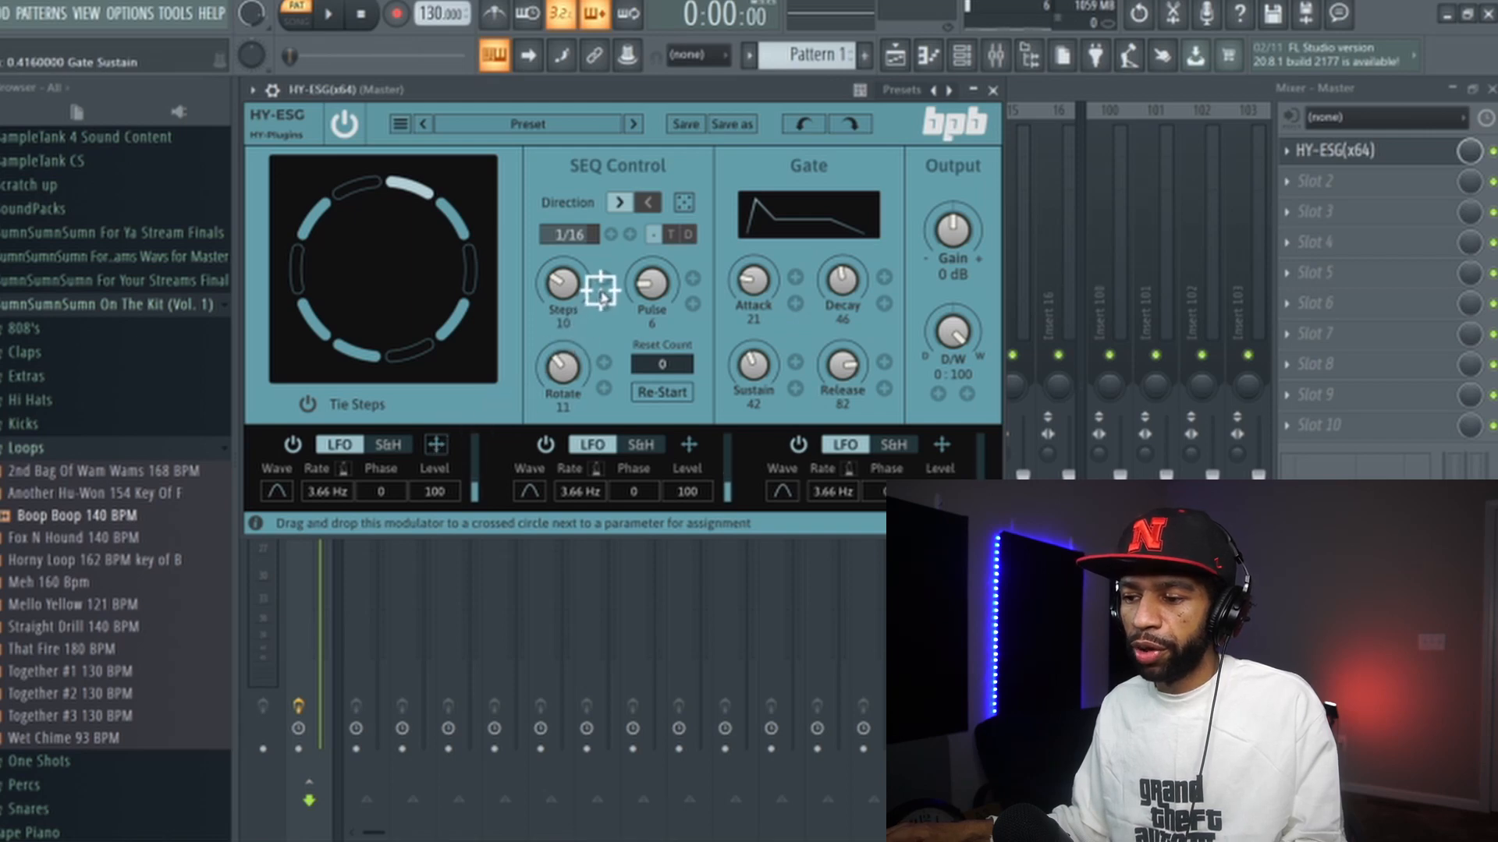
- Assign the first LFO as a modulation source for the Steps knob
{"action": "left_click_drag", "start_coordinate": [604, 281], "coordinate": [606, 346]}
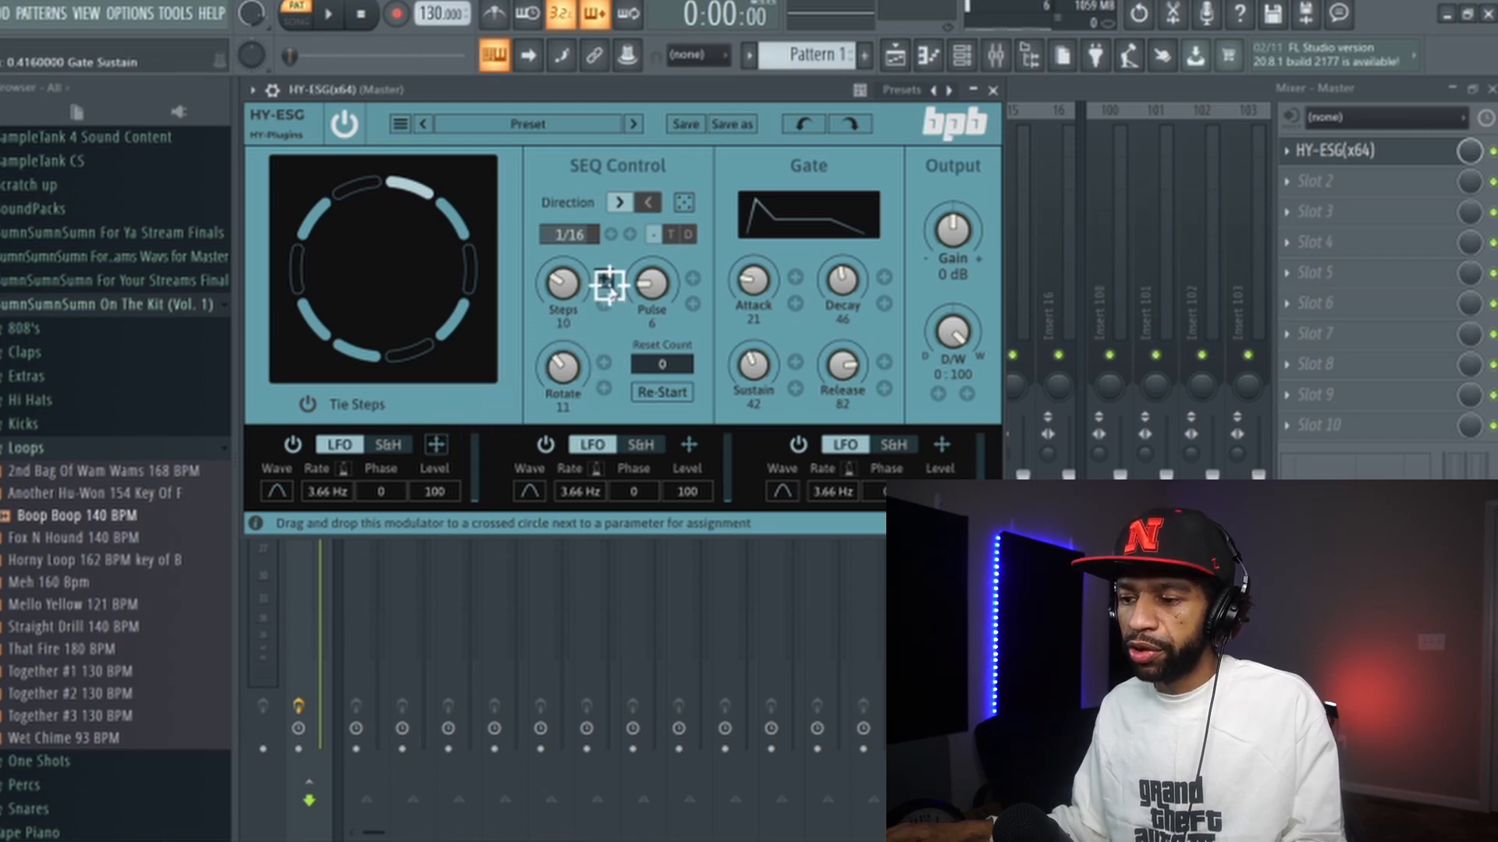
{"action": "left_click_drag", "start_coordinate": [602, 279], "coordinate": [604, 279]}
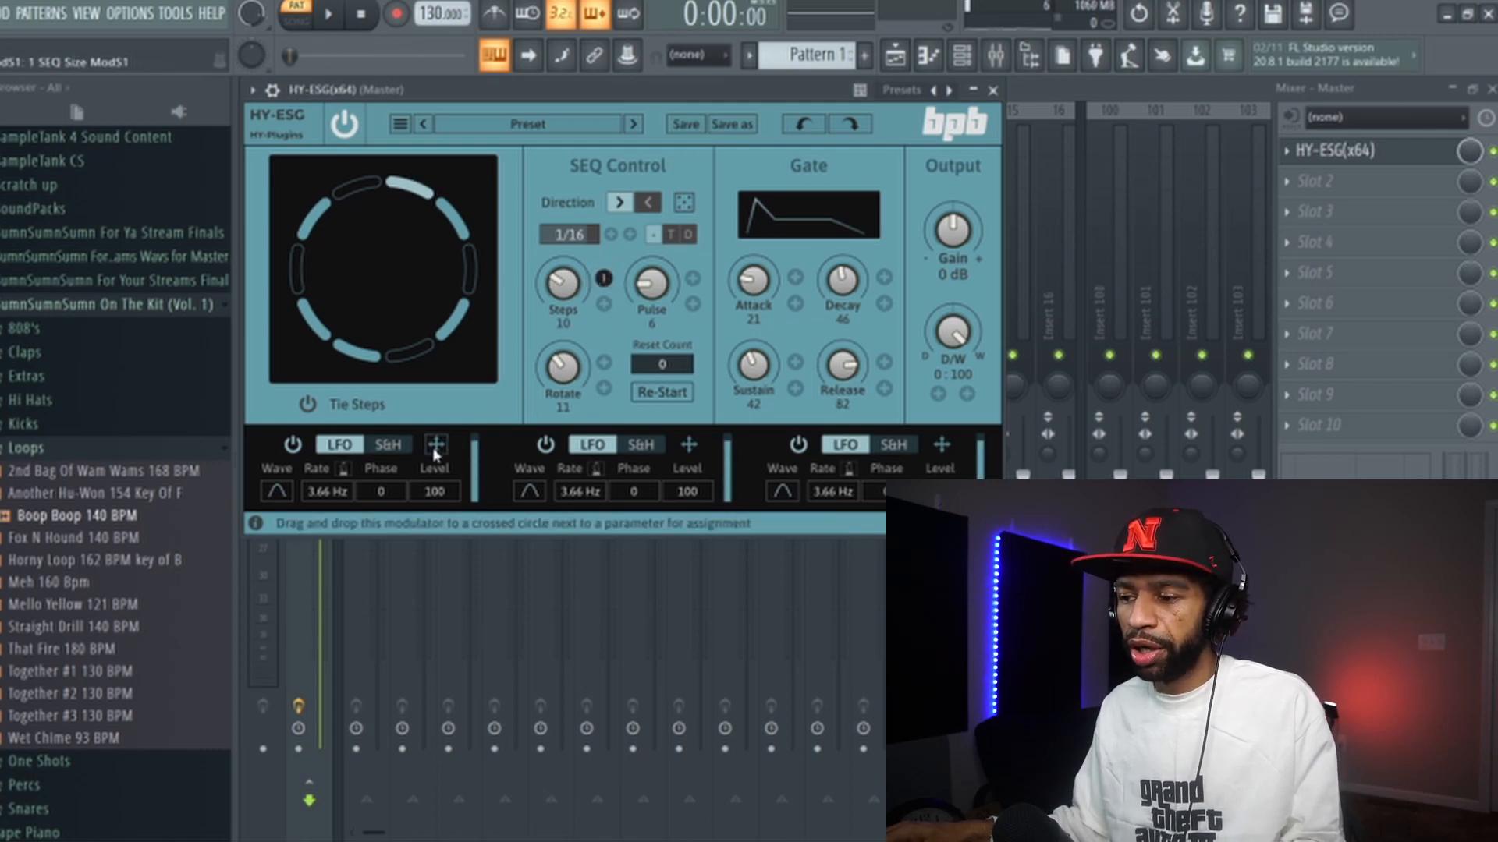
- Set the first LFO's rate to 1/4
{"action": "left_click_drag", "start_coordinate": [761, 291], "coordinate": [795, 273]}
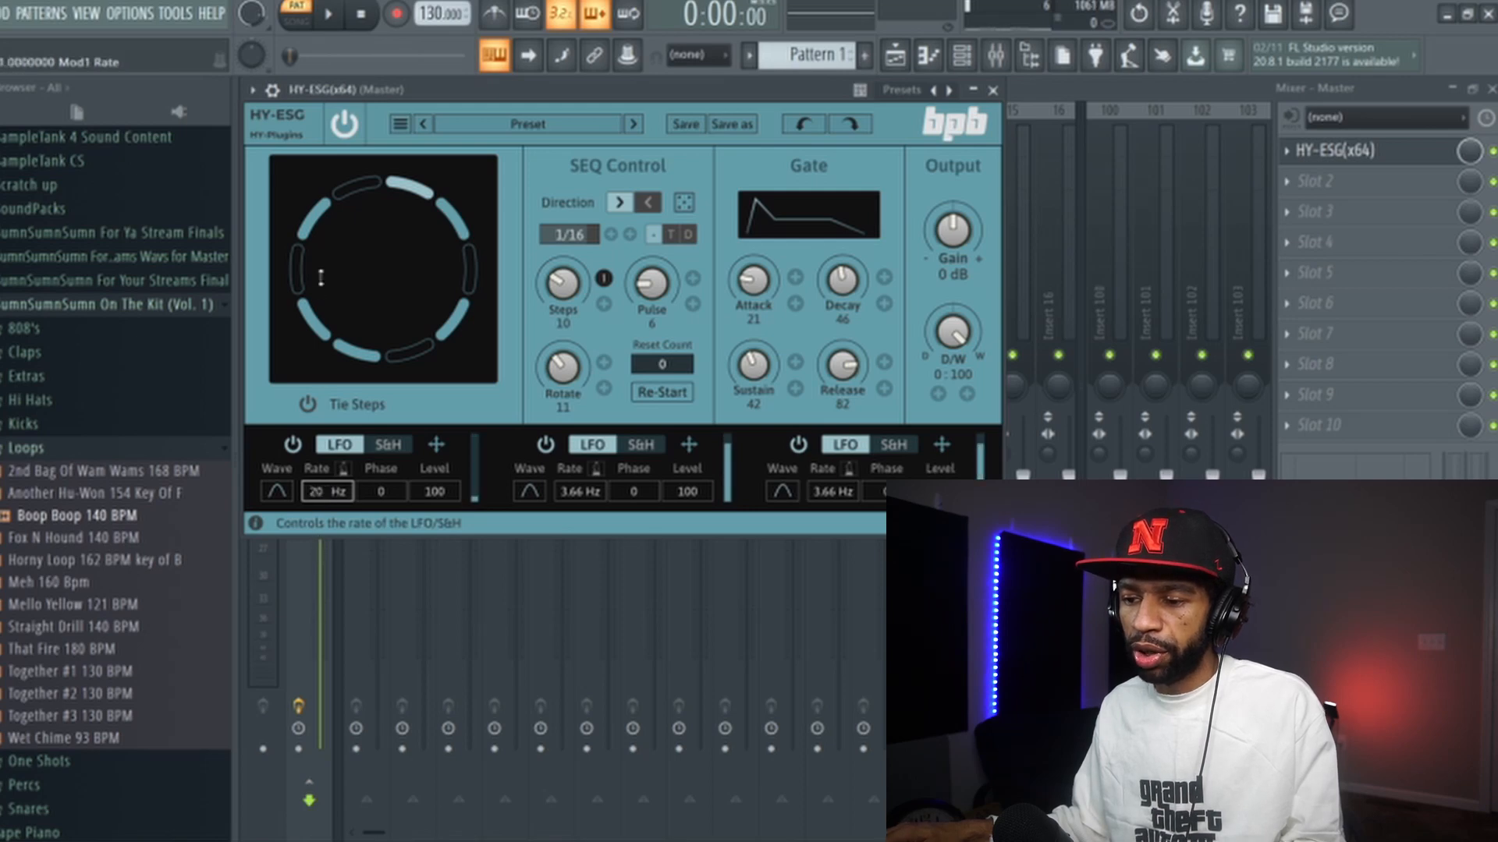
{"action": "left_click", "coordinate": [329, 492]}
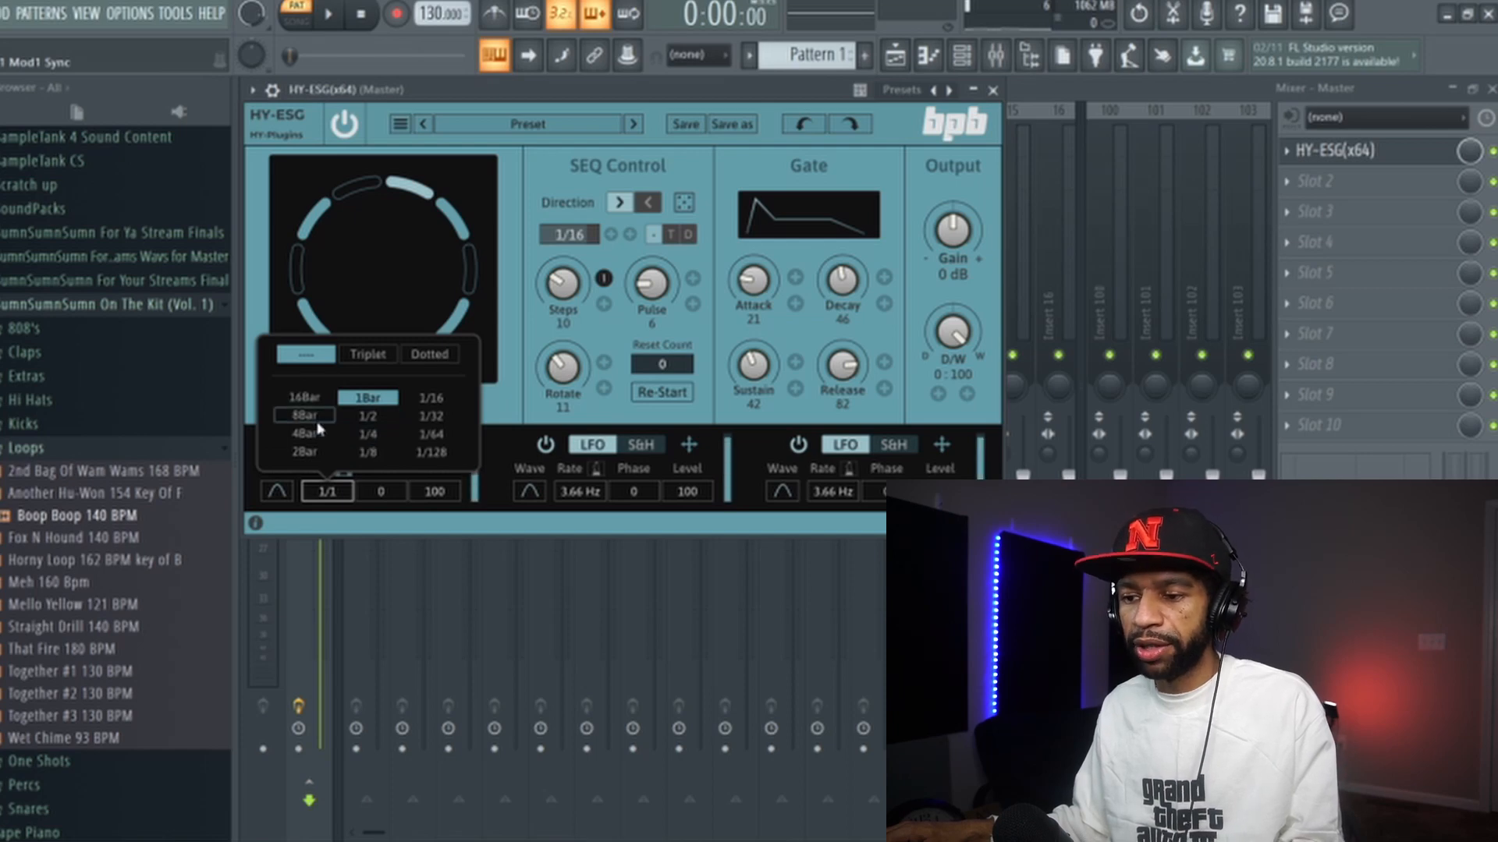
{"action": "left_click", "coordinate": [370, 441]}
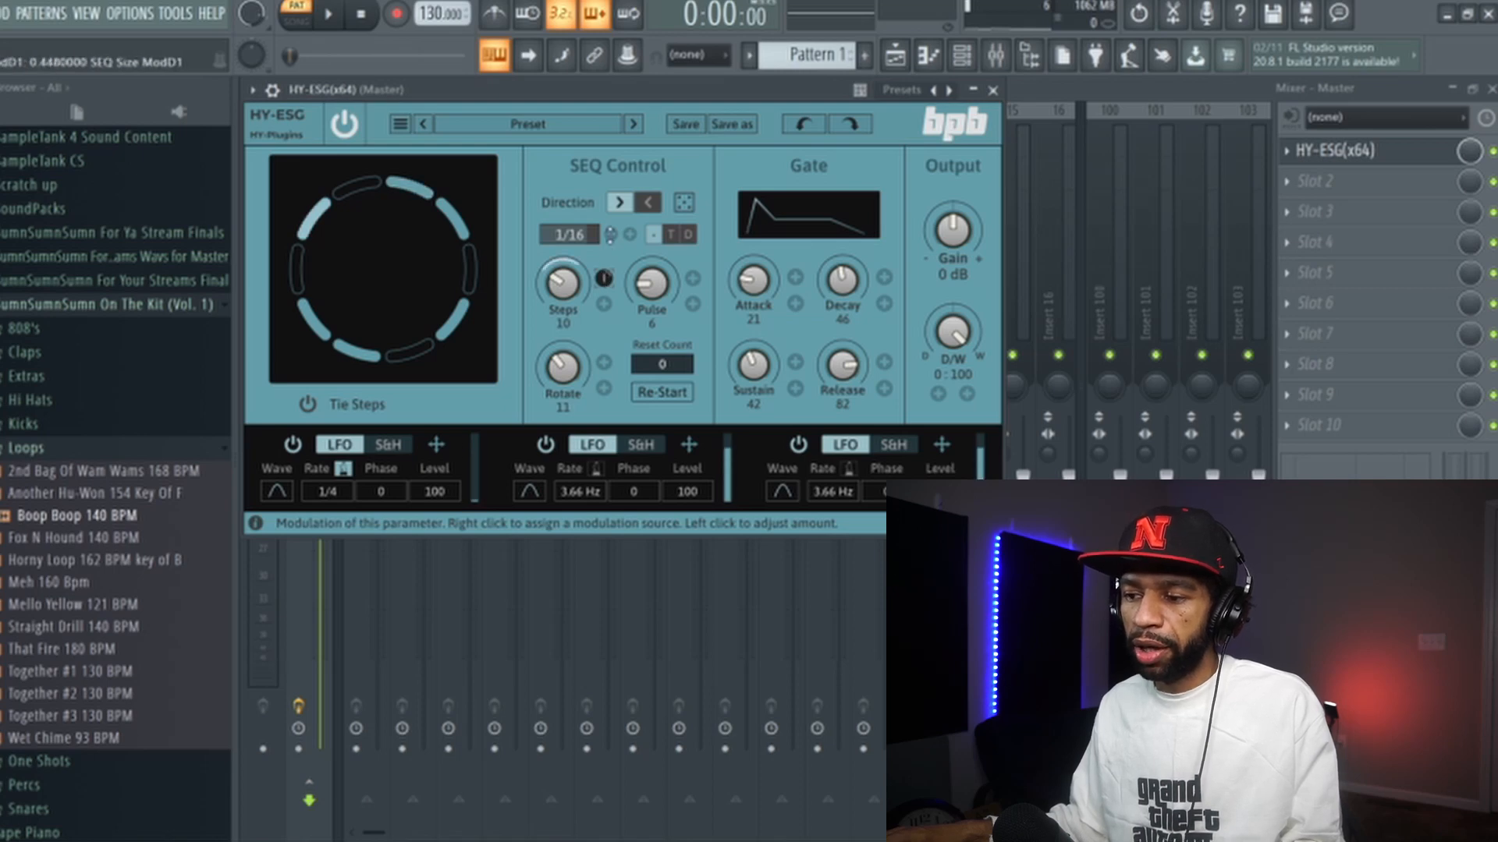
- Set the LFO's modulation depth on Steps to about 0.66 and start playback
{"action": "left_click_drag", "start_coordinate": [605, 203], "coordinate": [603, 330]}
{"action": "left_click_drag", "start_coordinate": [603, 277], "coordinate": [603, 282]}
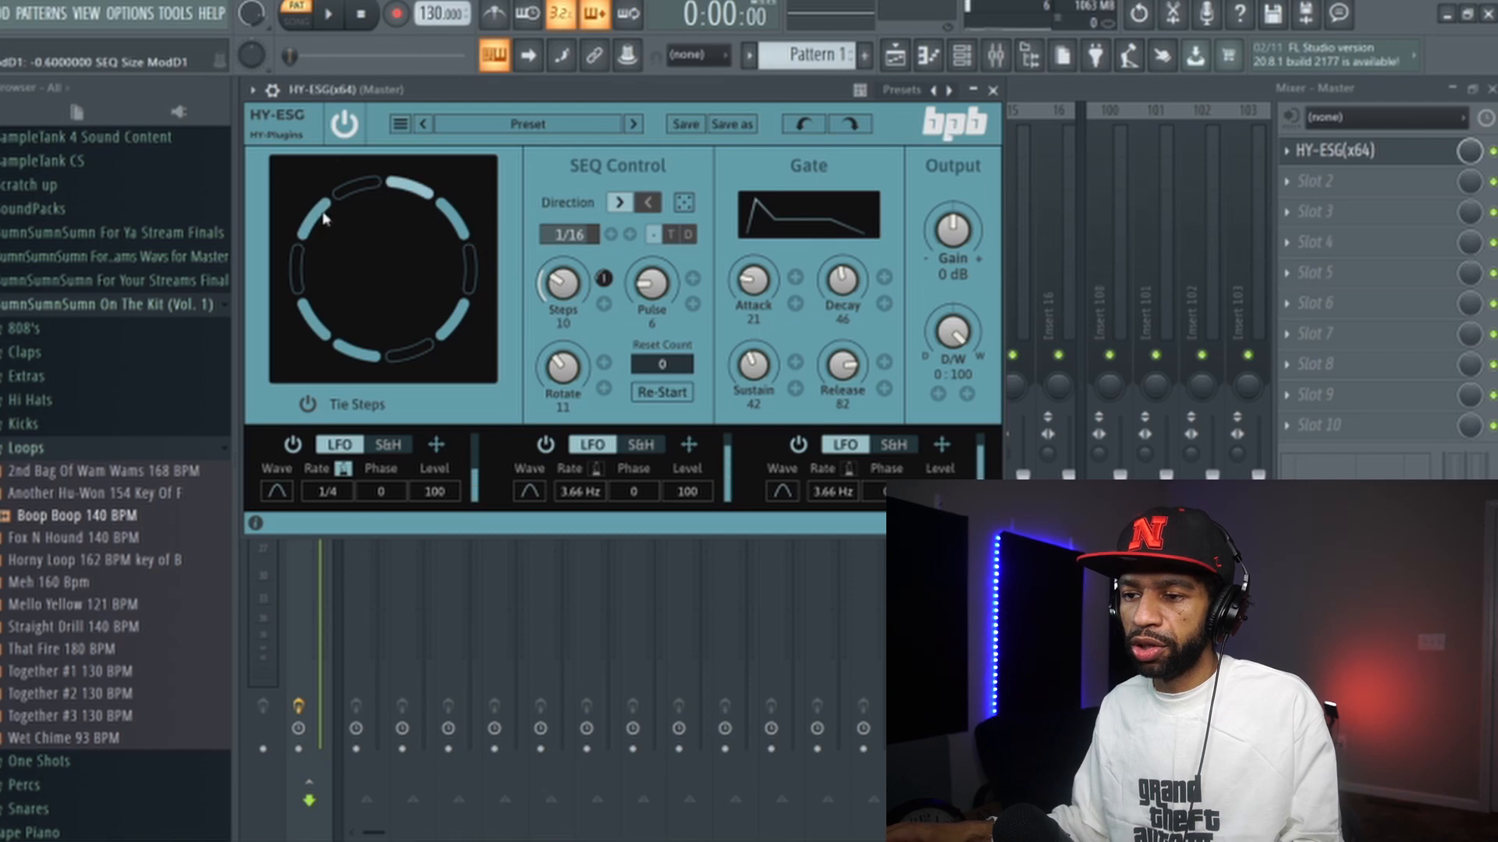
{"action": "key", "text": "space"}
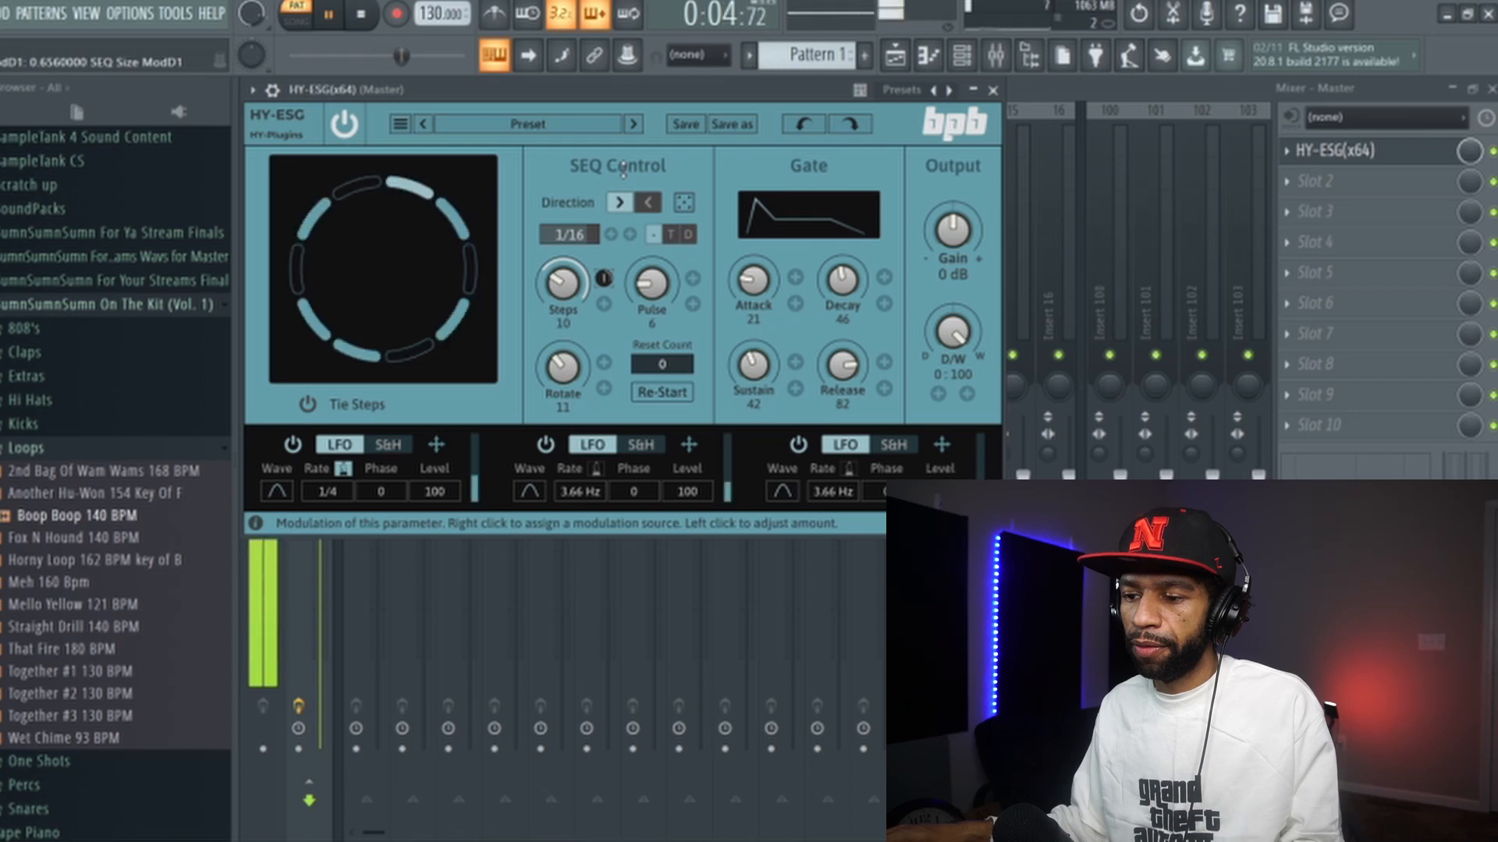
- Change the first LFO's rate to 1/8 and then to 1/128
{"action": "left_click", "coordinate": [328, 491]}
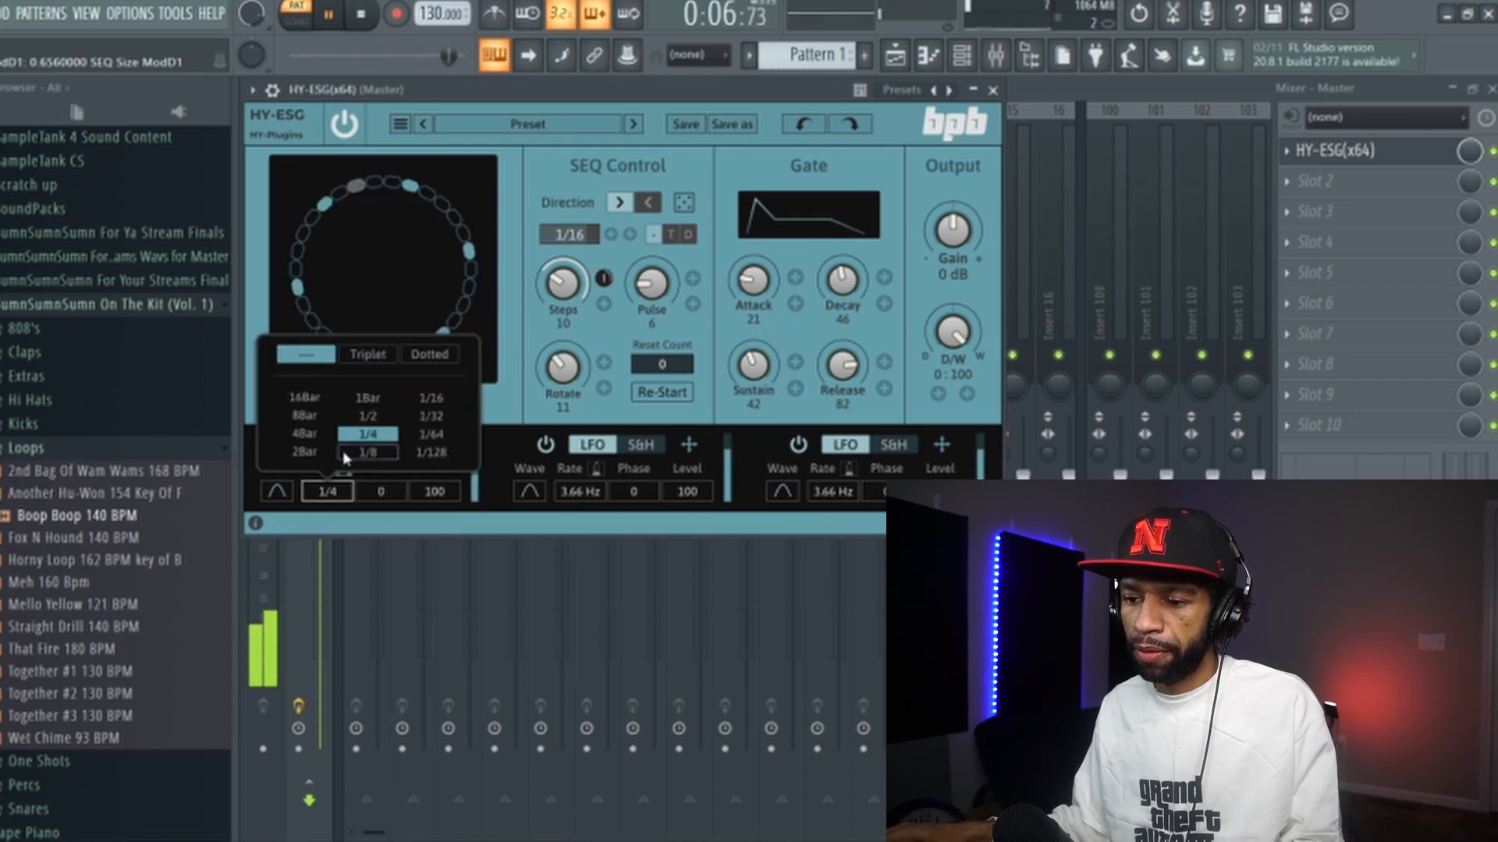
{"action": "left_click", "coordinate": [362, 457]}
{"action": "left_click", "coordinate": [328, 491]}
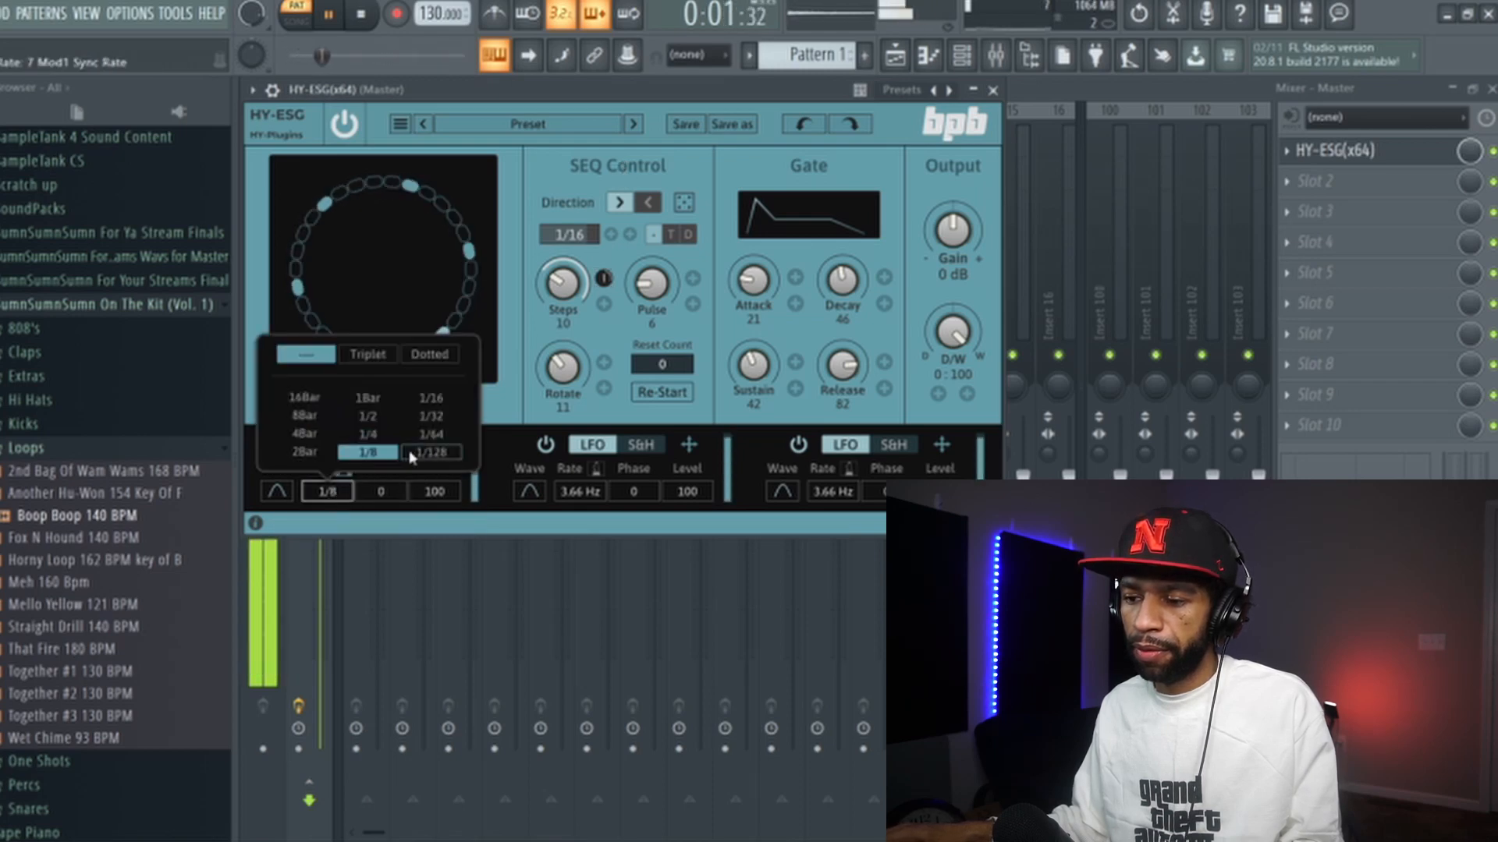
{"action": "left_click", "coordinate": [422, 461]}
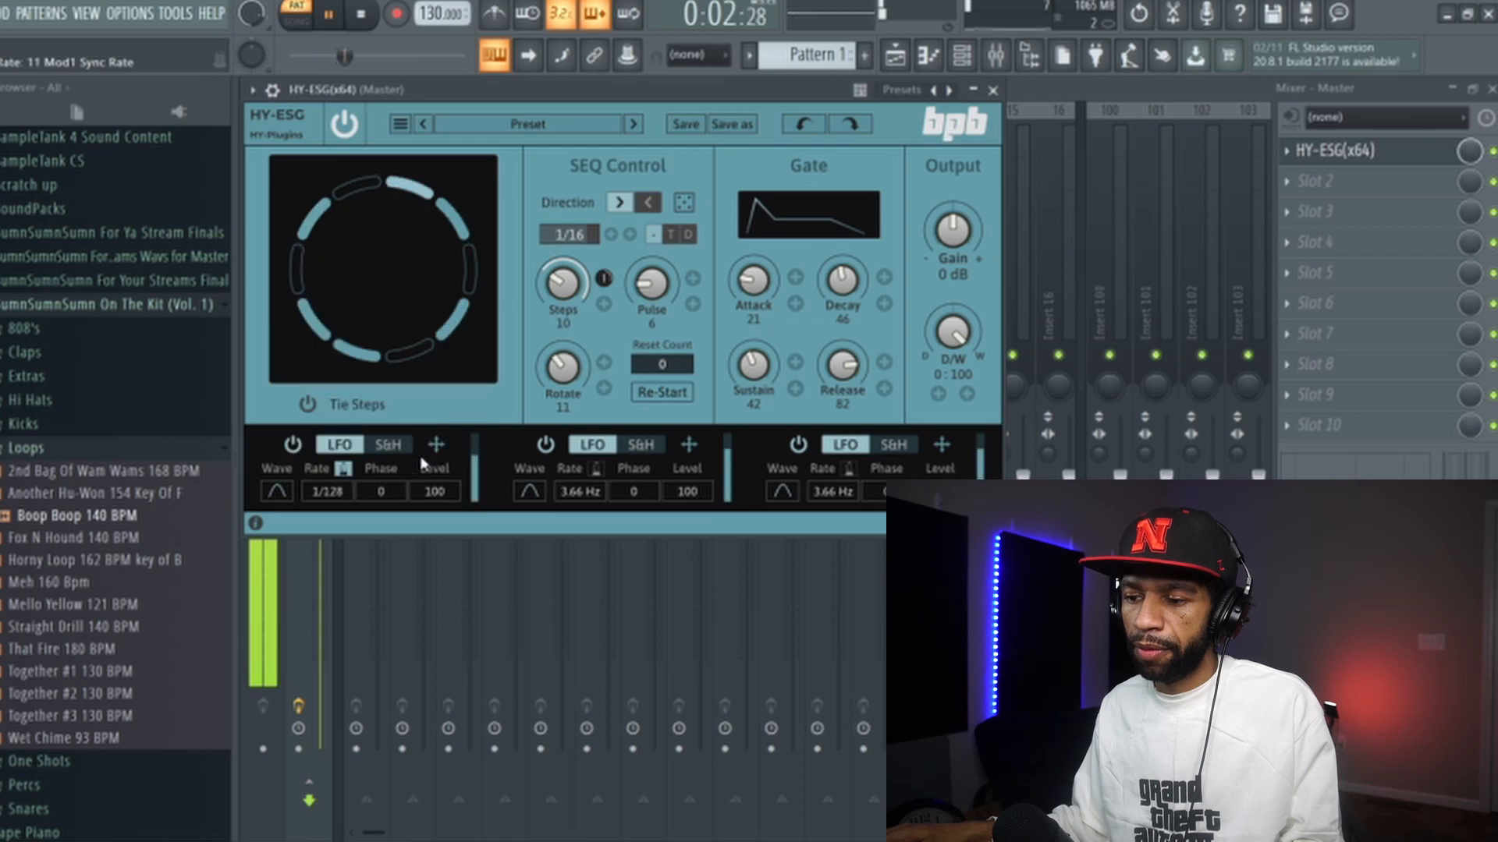
- Change the first LFO's rate to 16Bar, then to 1/16, and stop playback
{"action": "left_click", "coordinate": [332, 496]}
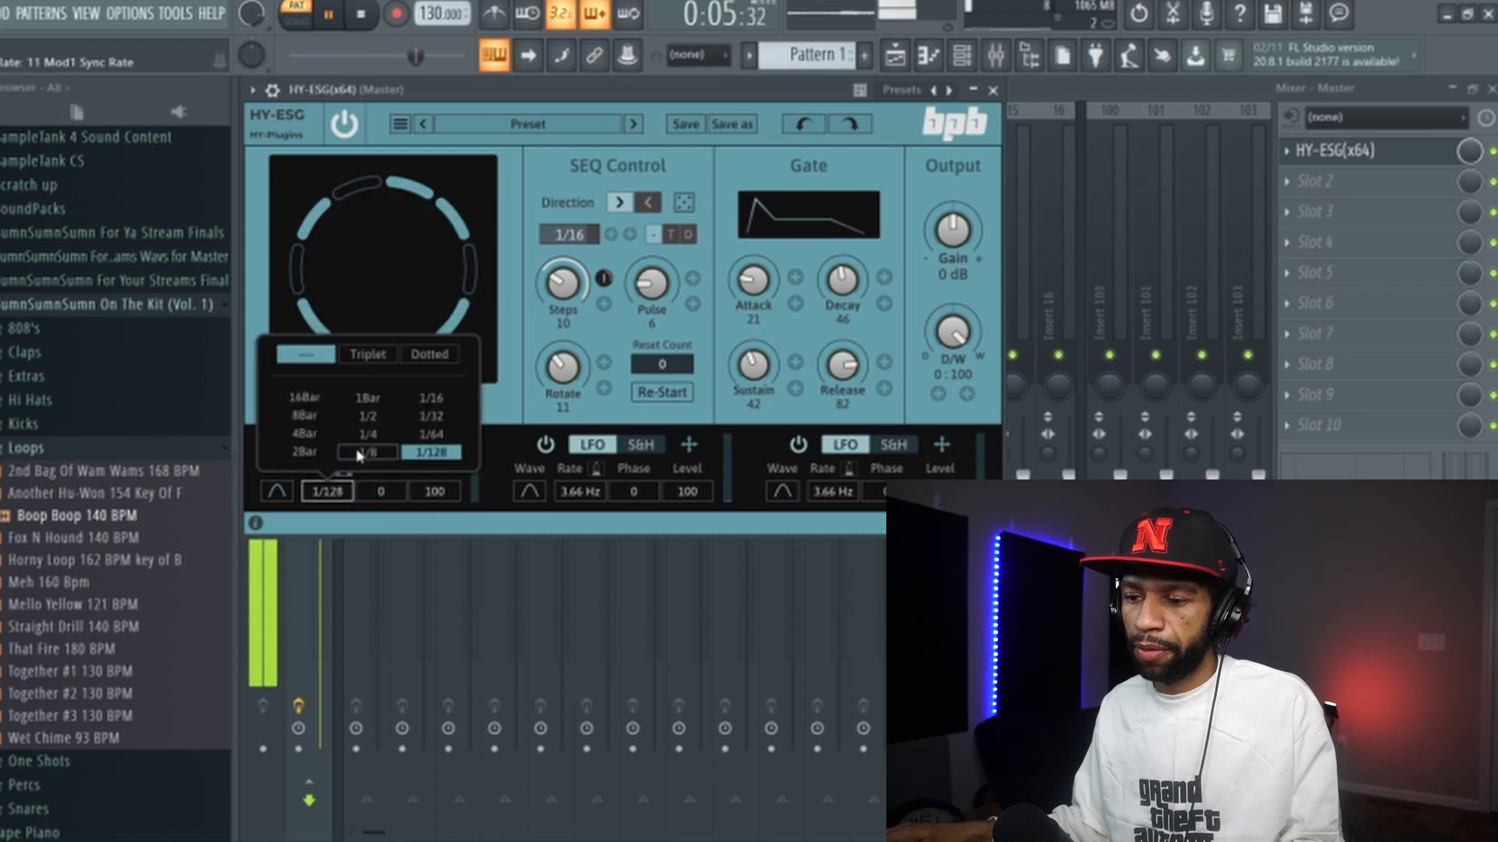
{"action": "left_click", "coordinate": [307, 399]}
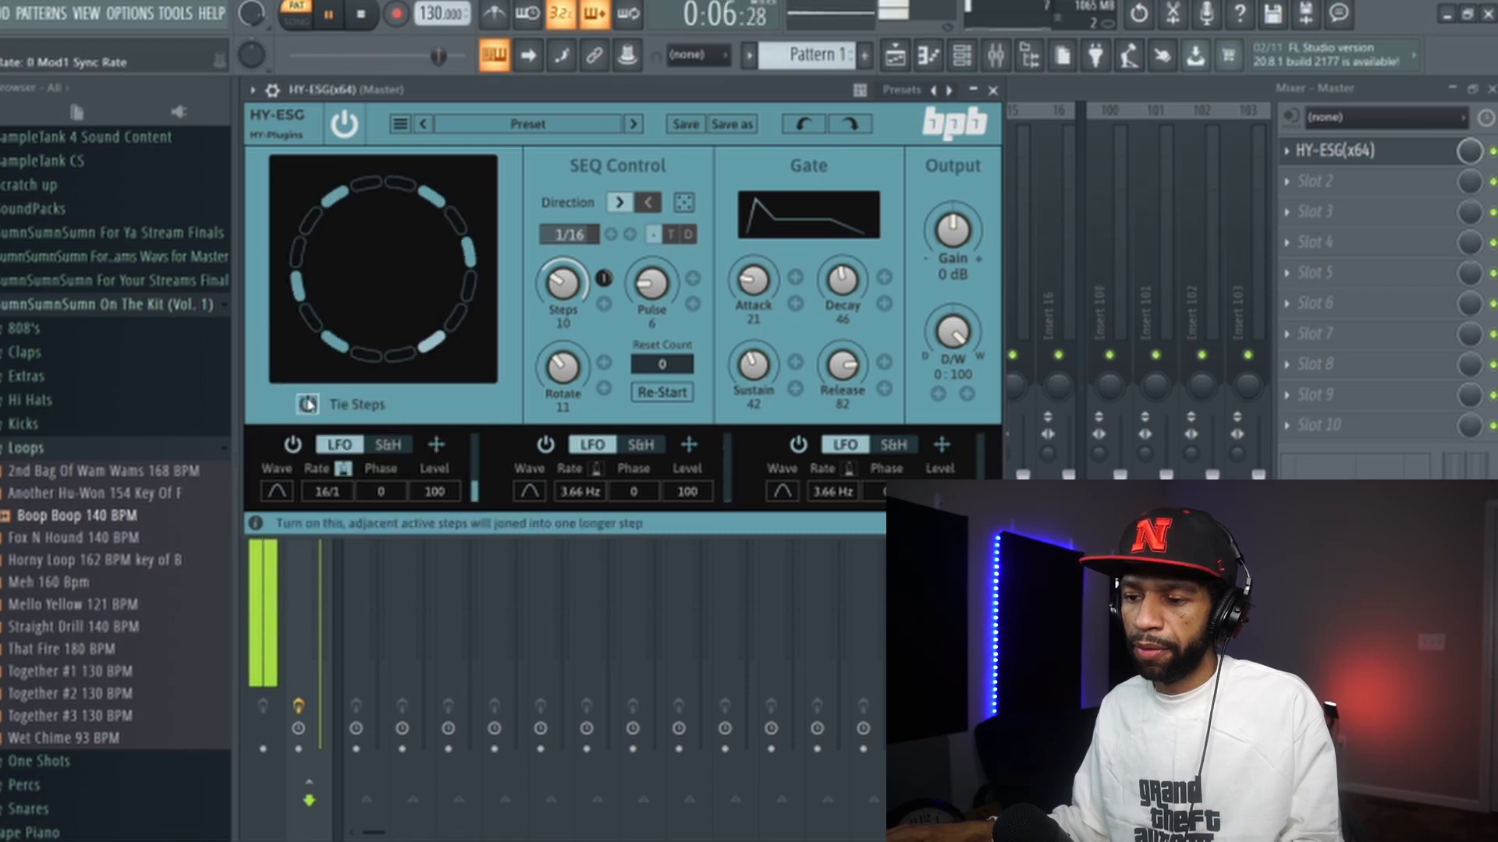
{"action": "left_click", "coordinate": [328, 491]}
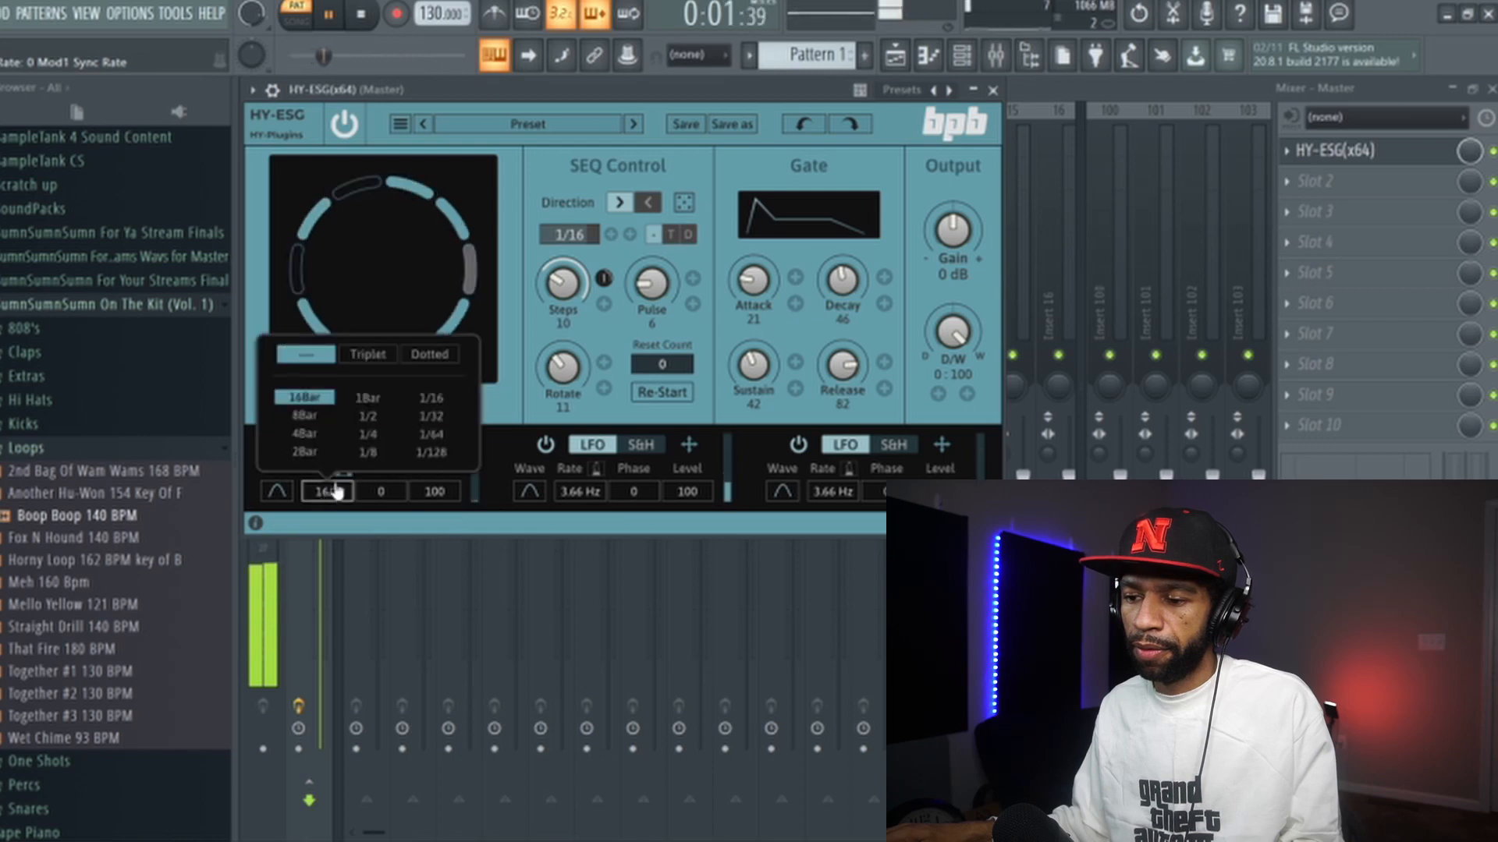
{"action": "left_click", "coordinate": [427, 401]}
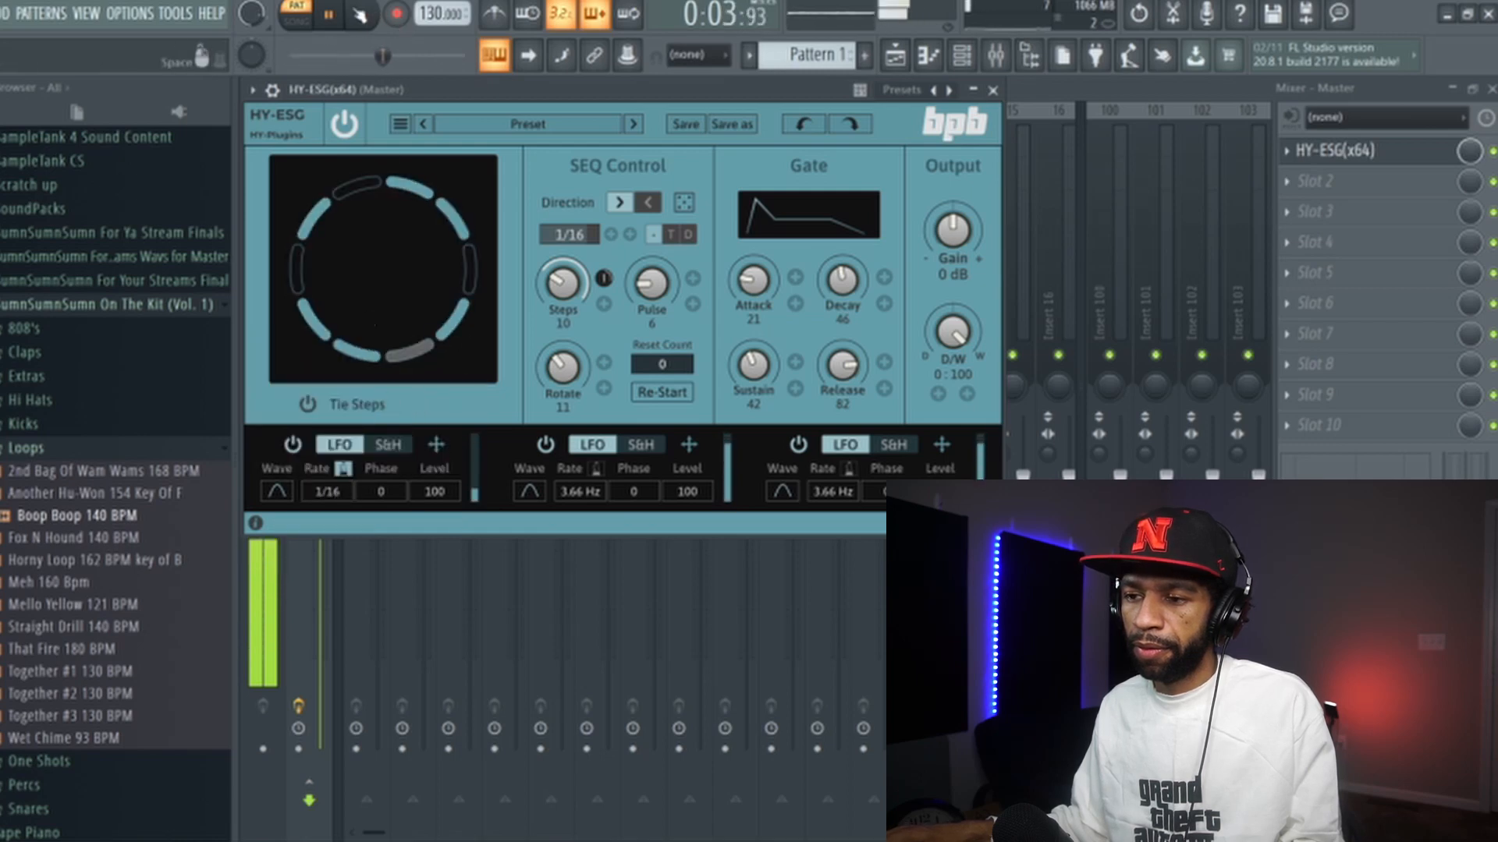
{"action": "left_click", "coordinate": [366, 17]}
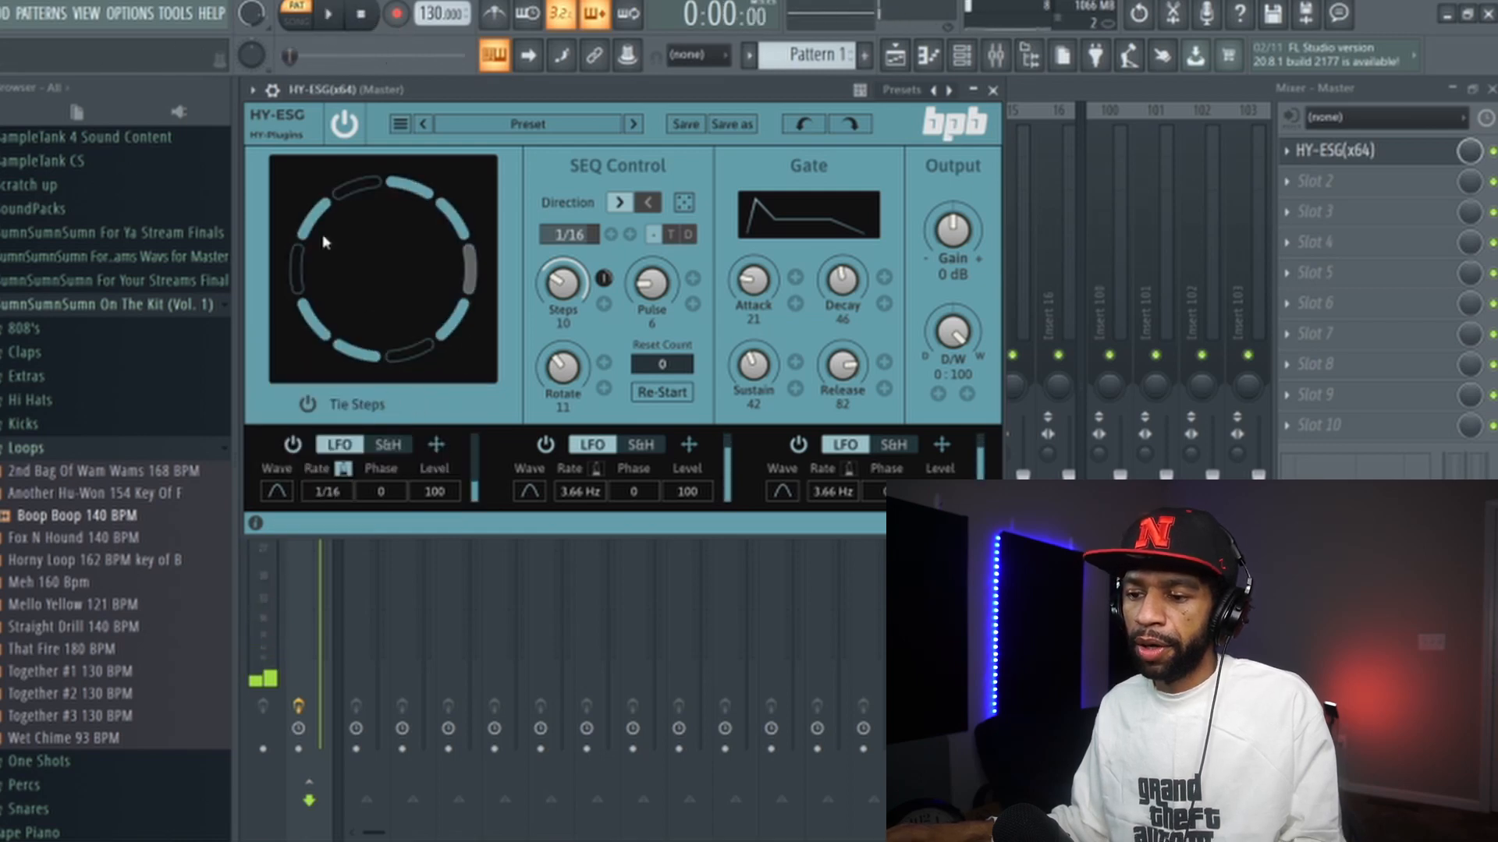
- Switch the first LFO's waveform to the stepped ramp shape and play the pattern briefly
{"action": "left_click", "coordinate": [277, 492]}
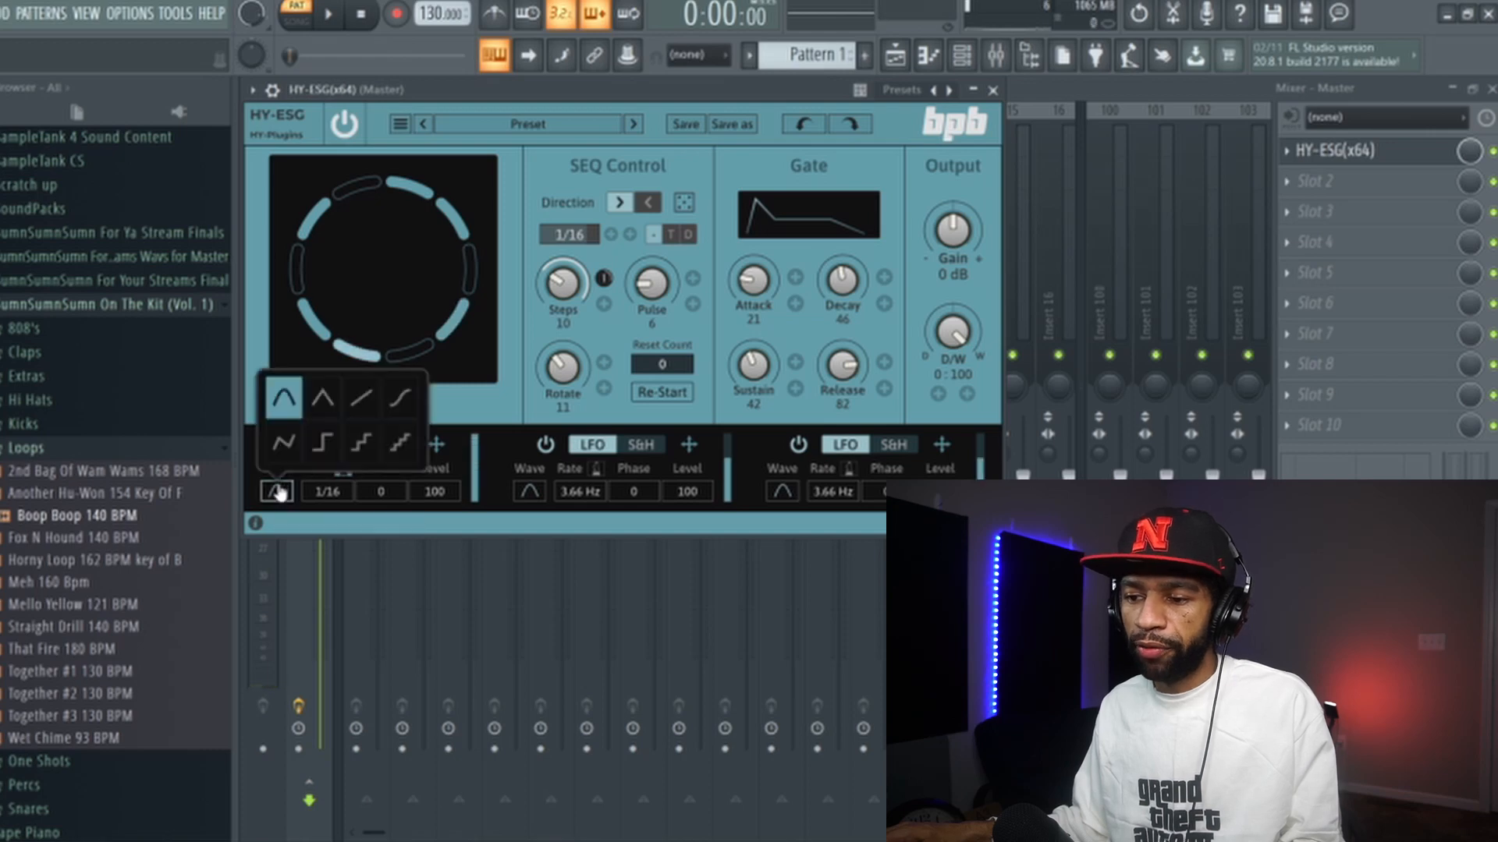
{"action": "left_click", "coordinate": [395, 447]}
{"action": "left_click", "coordinate": [330, 16]}
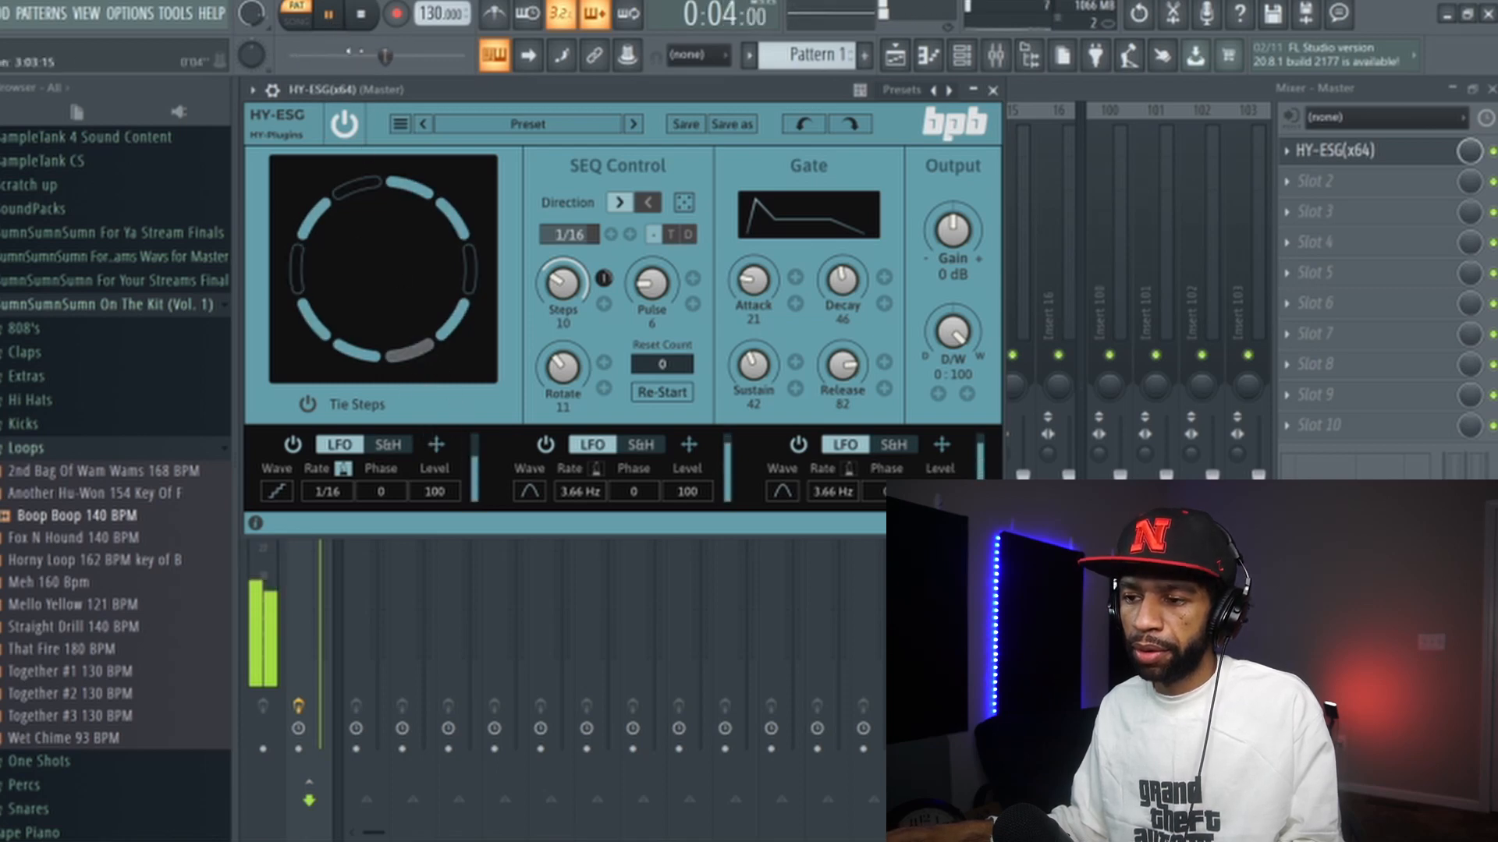
{"action": "key", "text": "space"}
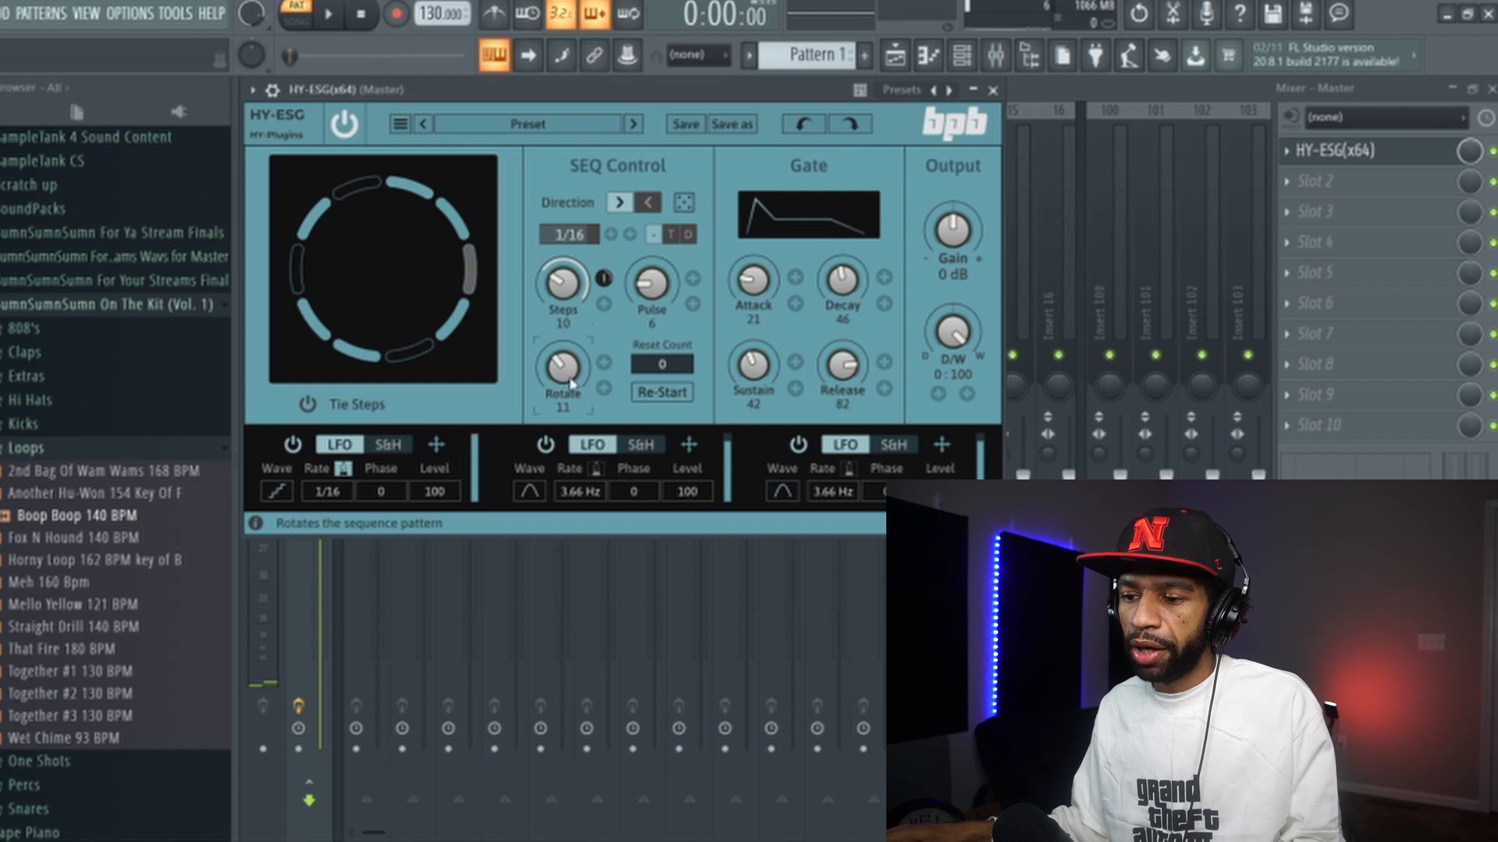
- Turn on Tie Steps and try tie sizes of 4 and 2
{"action": "left_click", "coordinate": [308, 405]}
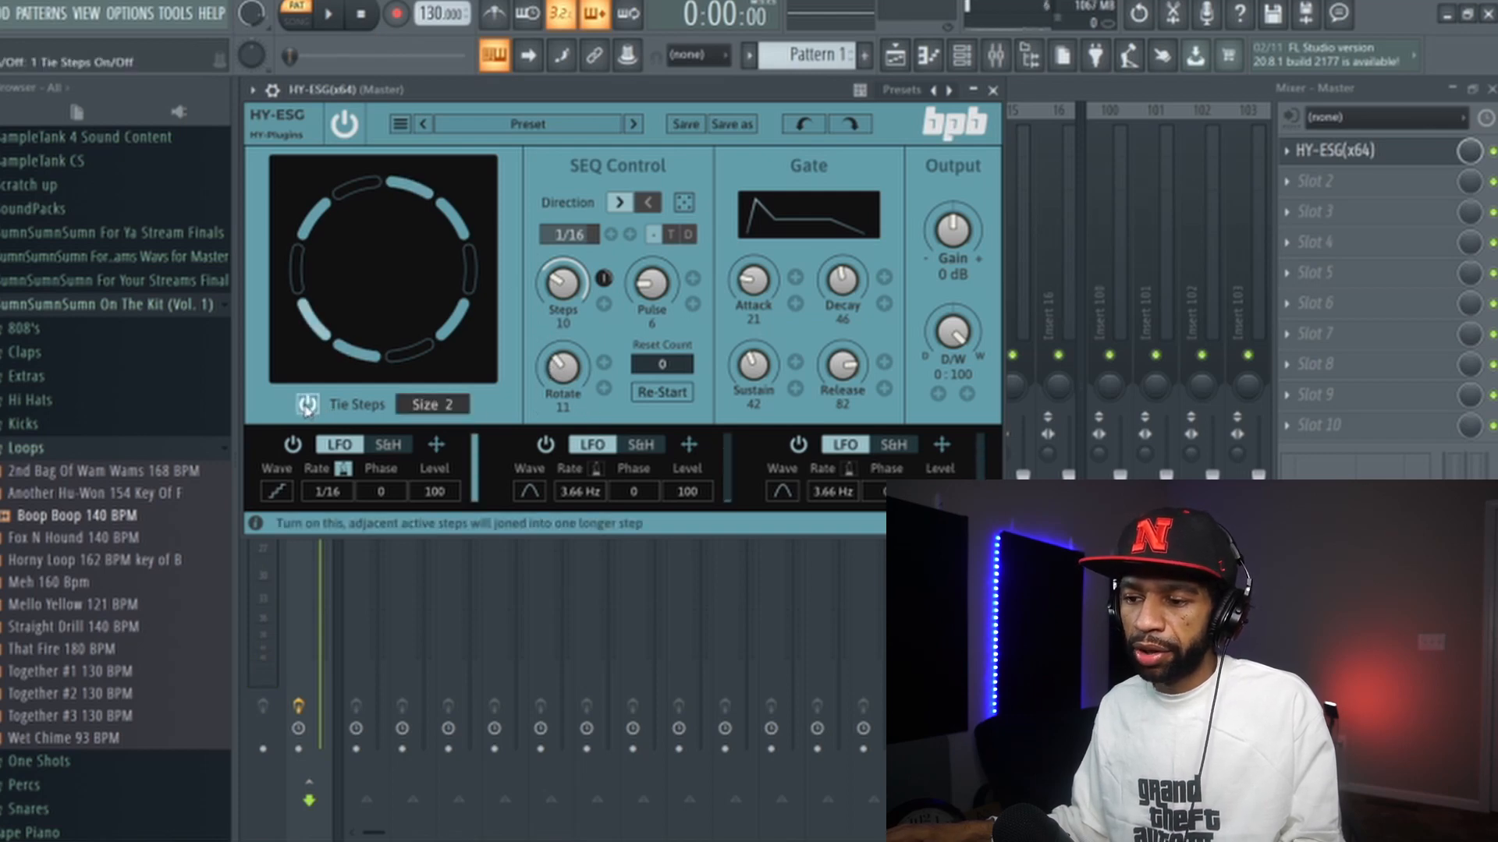
{"action": "left_click_drag", "start_coordinate": [433, 404], "coordinate": [436, 359]}
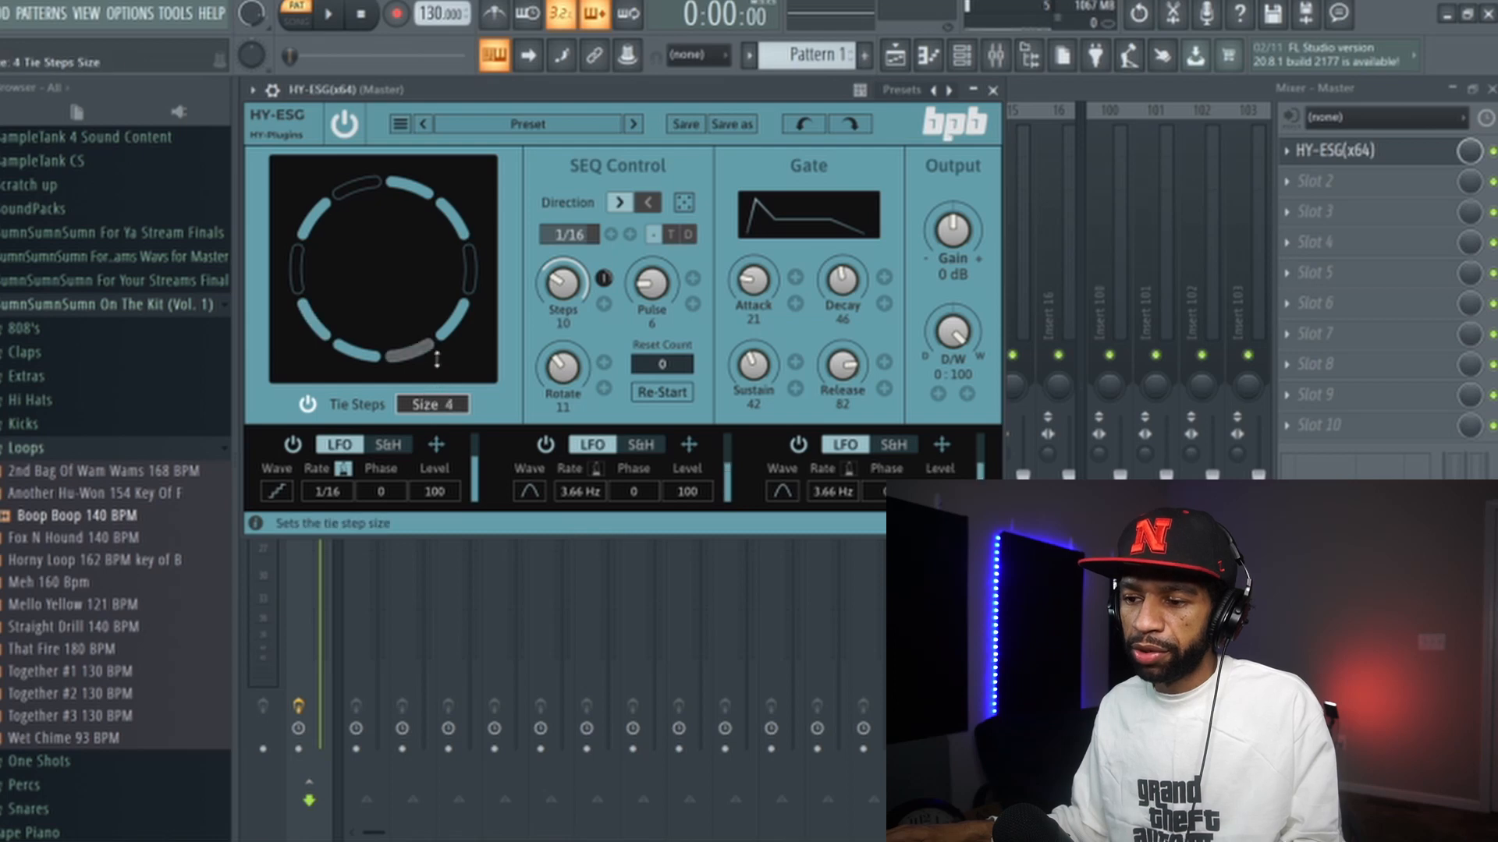
{"action": "left_click_drag", "start_coordinate": [417, 287], "coordinate": [499, 395]}
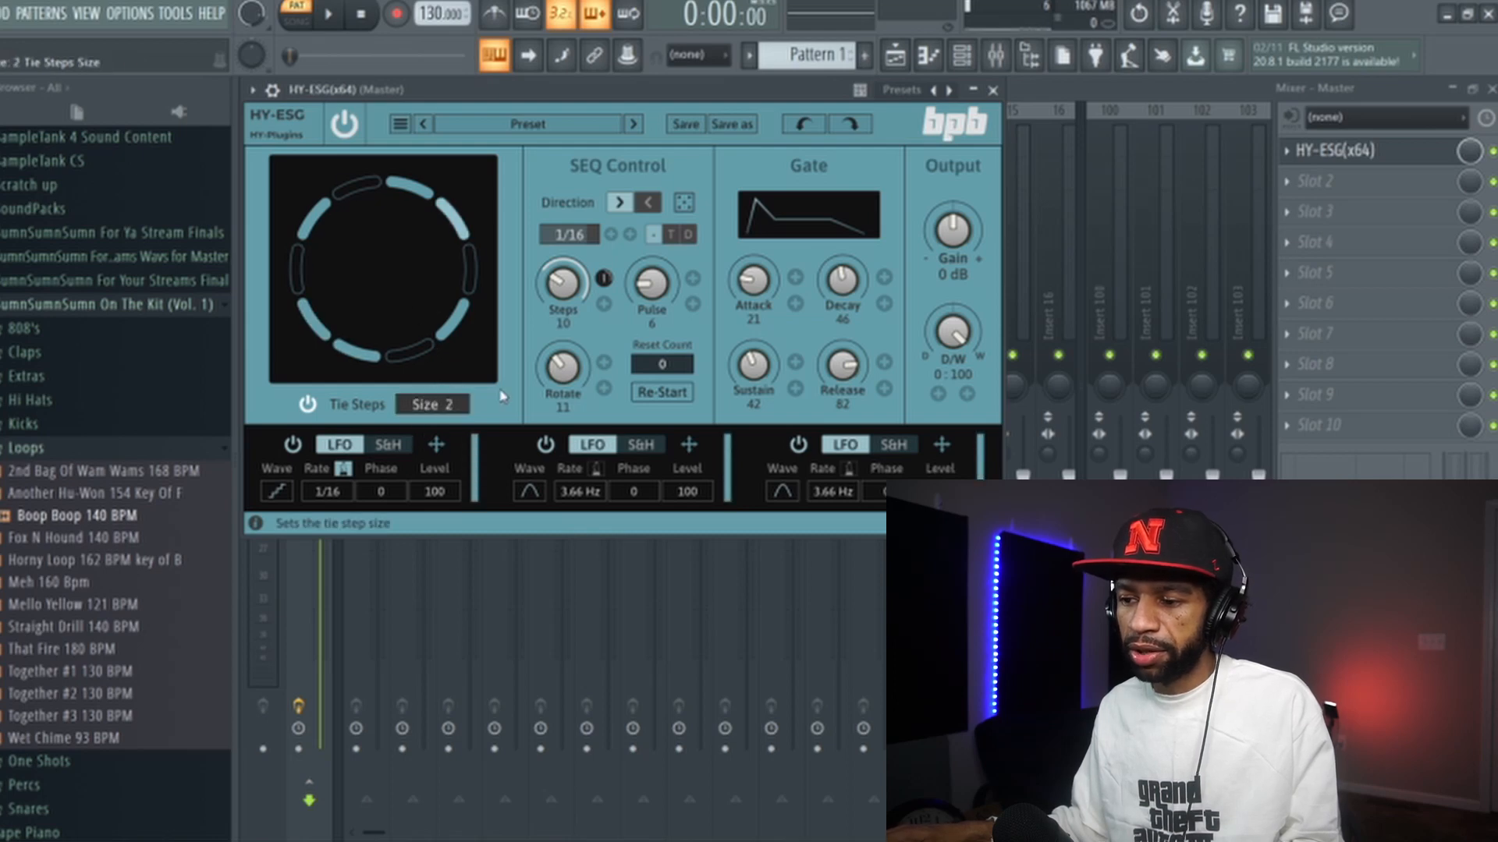
- Raise Steps to 14 and the tie size to 4, then start playback
{"action": "left_click_drag", "start_coordinate": [561, 288], "coordinate": [564, 265]}
{"action": "left_click_drag", "start_coordinate": [425, 406], "coordinate": [431, 321]}
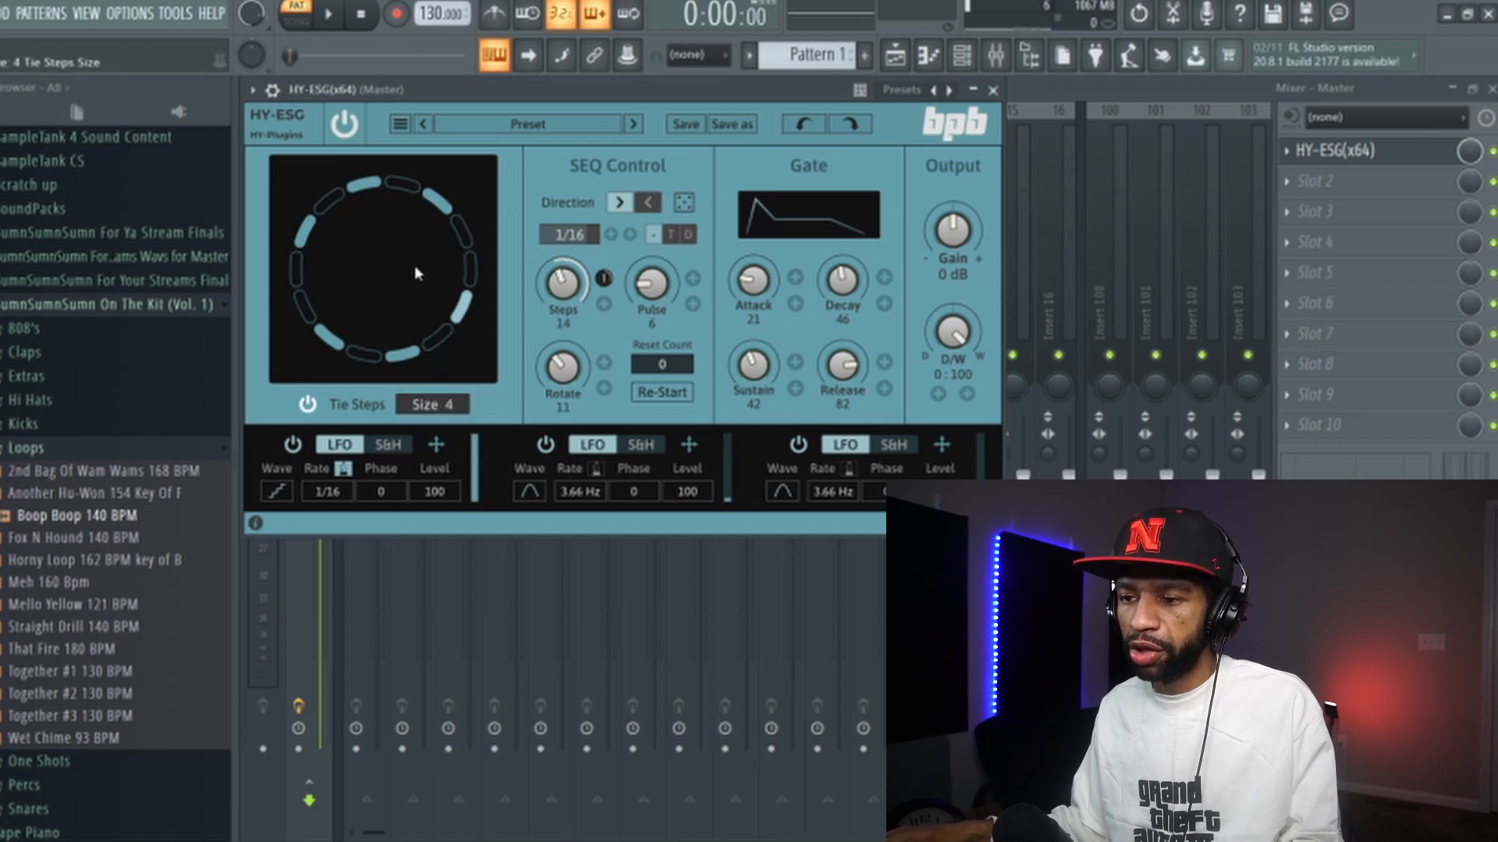
{"action": "left_click", "coordinate": [345, 15]}
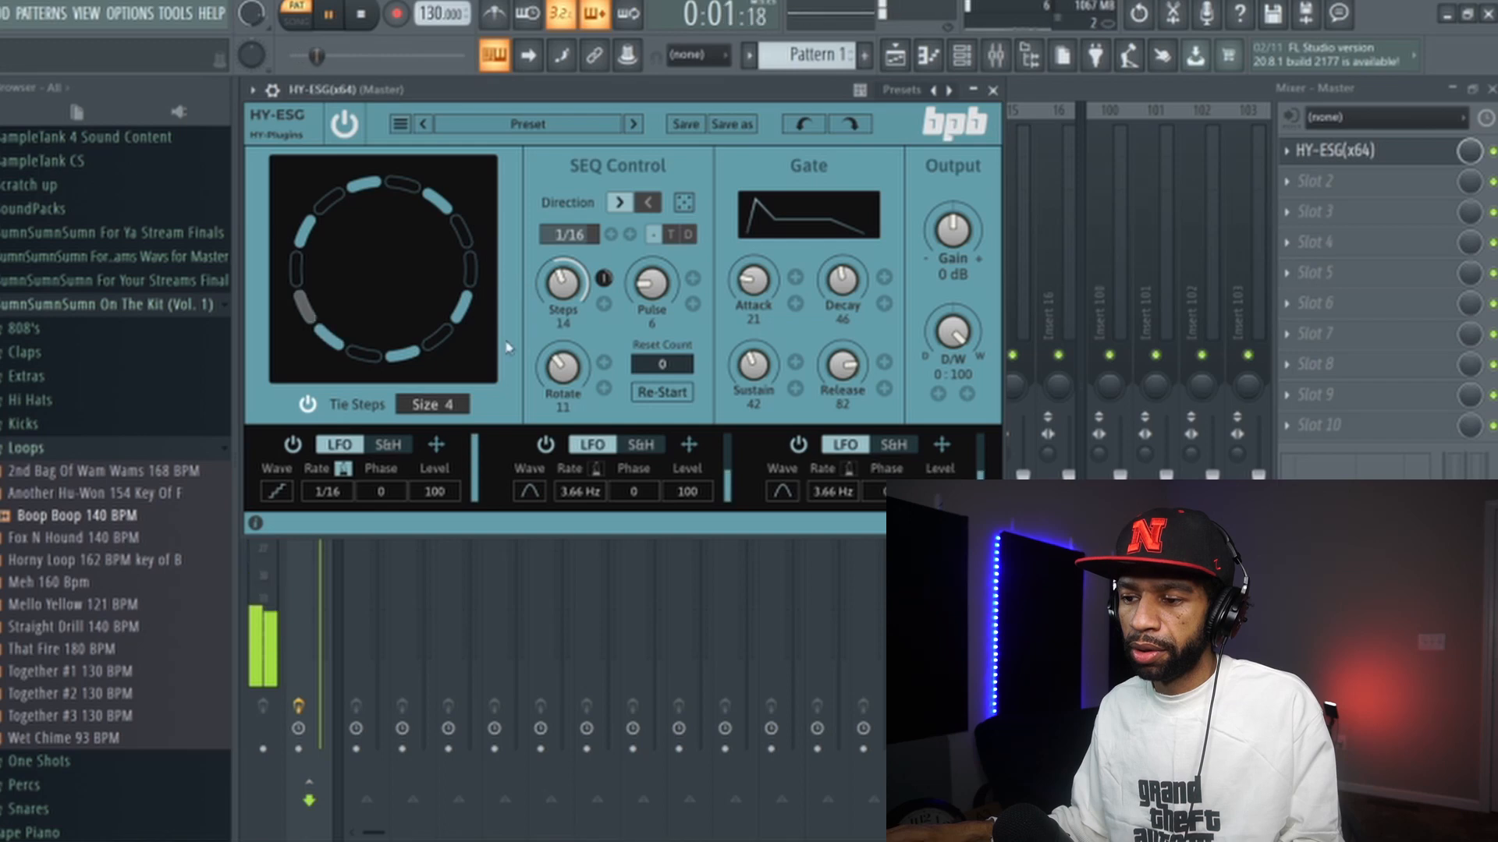
- Lower the tie size to 2 and Steps to 7
{"action": "scroll", "coordinate": [432, 402], "scroll_direction": "down", "scroll_amount": 2}
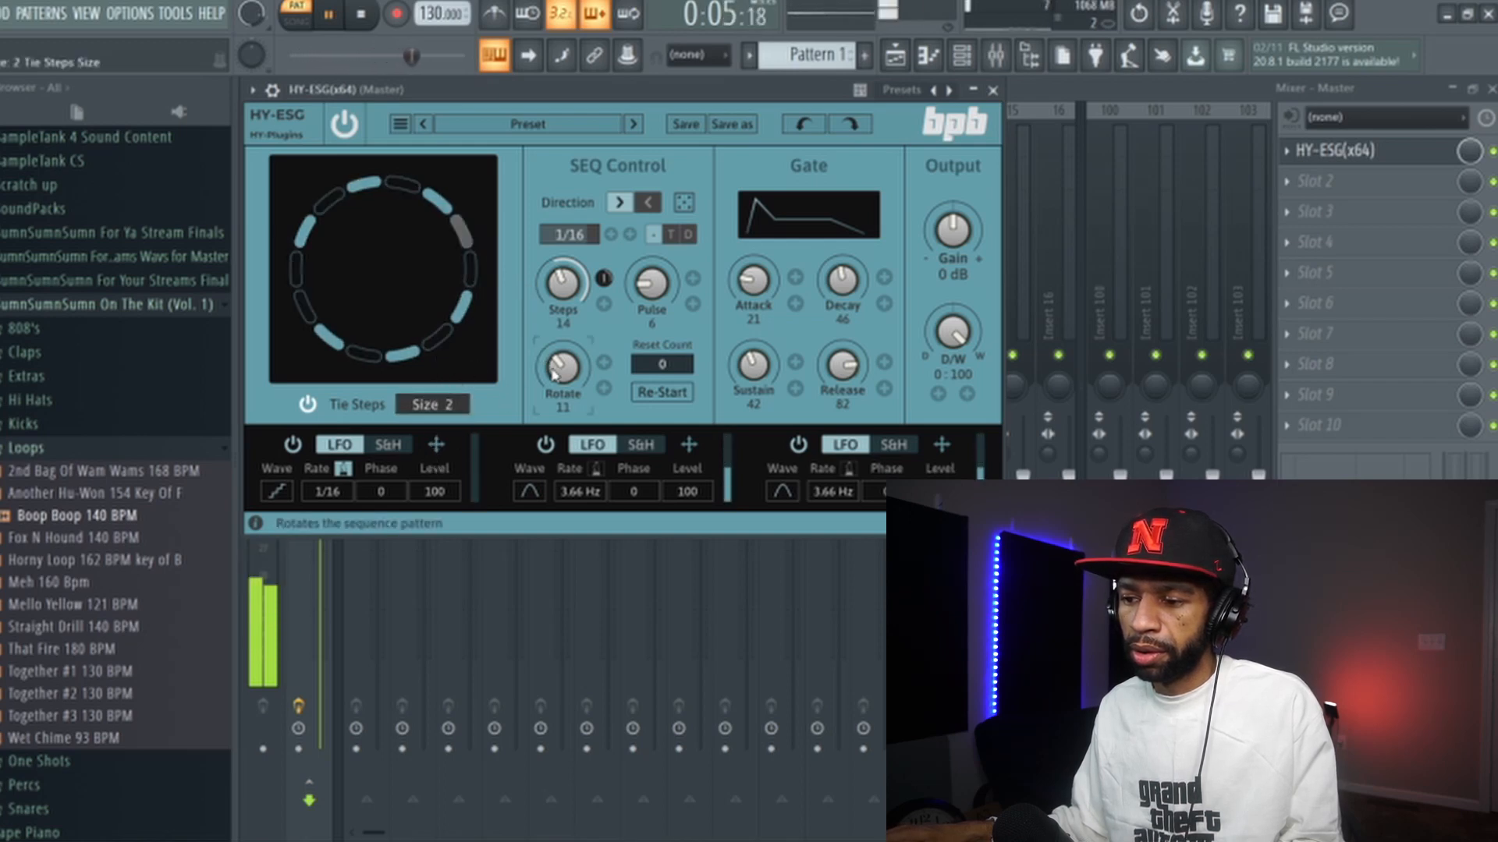
{"action": "scroll", "coordinate": [563, 304], "scroll_direction": "down", "scroll_amount": 3}
{"action": "scroll", "coordinate": [563, 305], "scroll_direction": "down", "scroll_amount": 4}
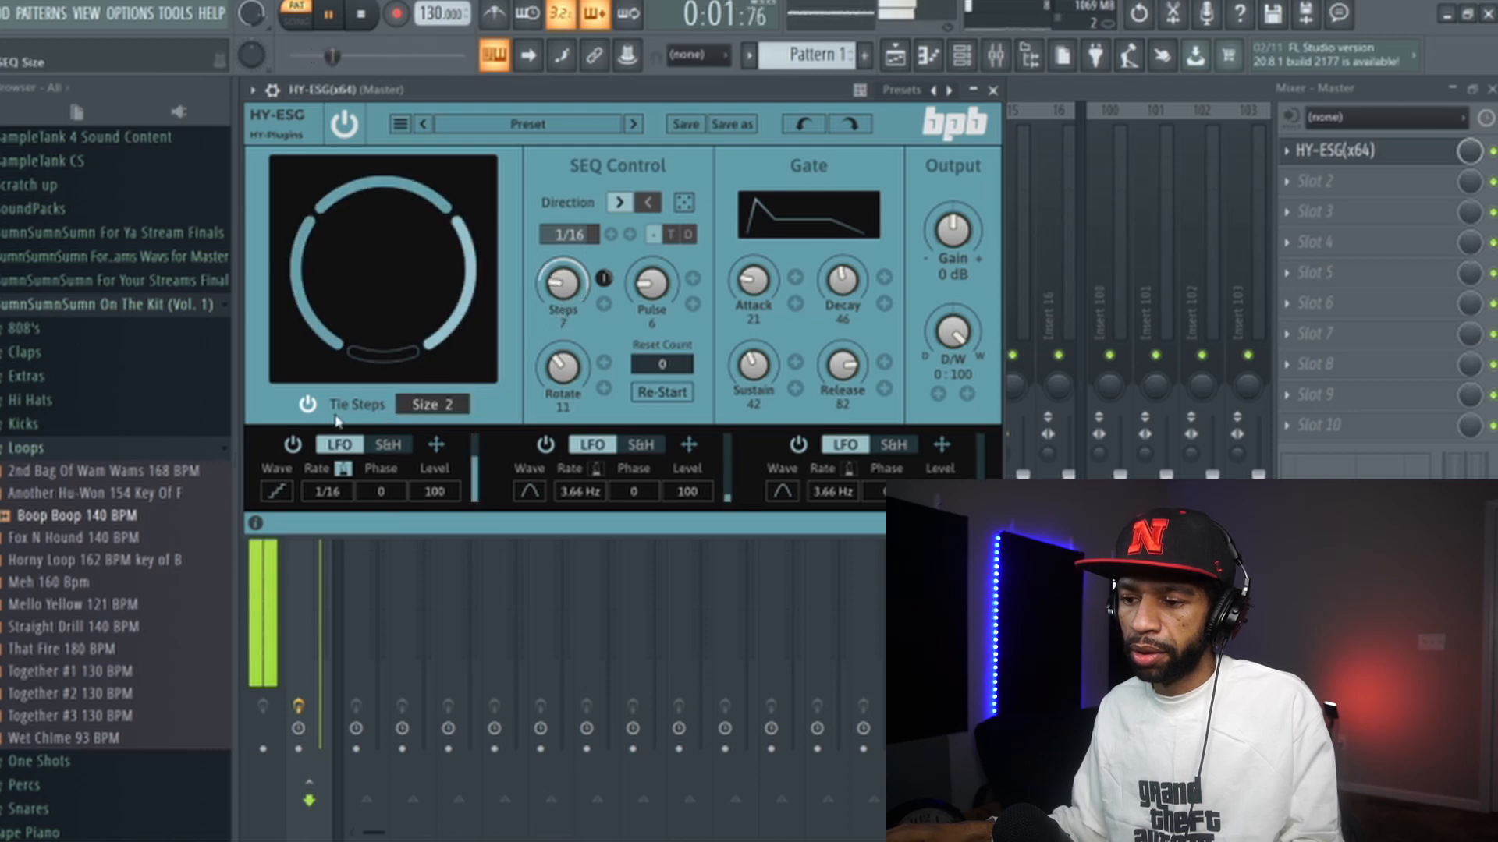
- Toggle Tie Steps off and on while starting and stopping playback to compare the pattern
{"action": "left_click", "coordinate": [308, 405]}
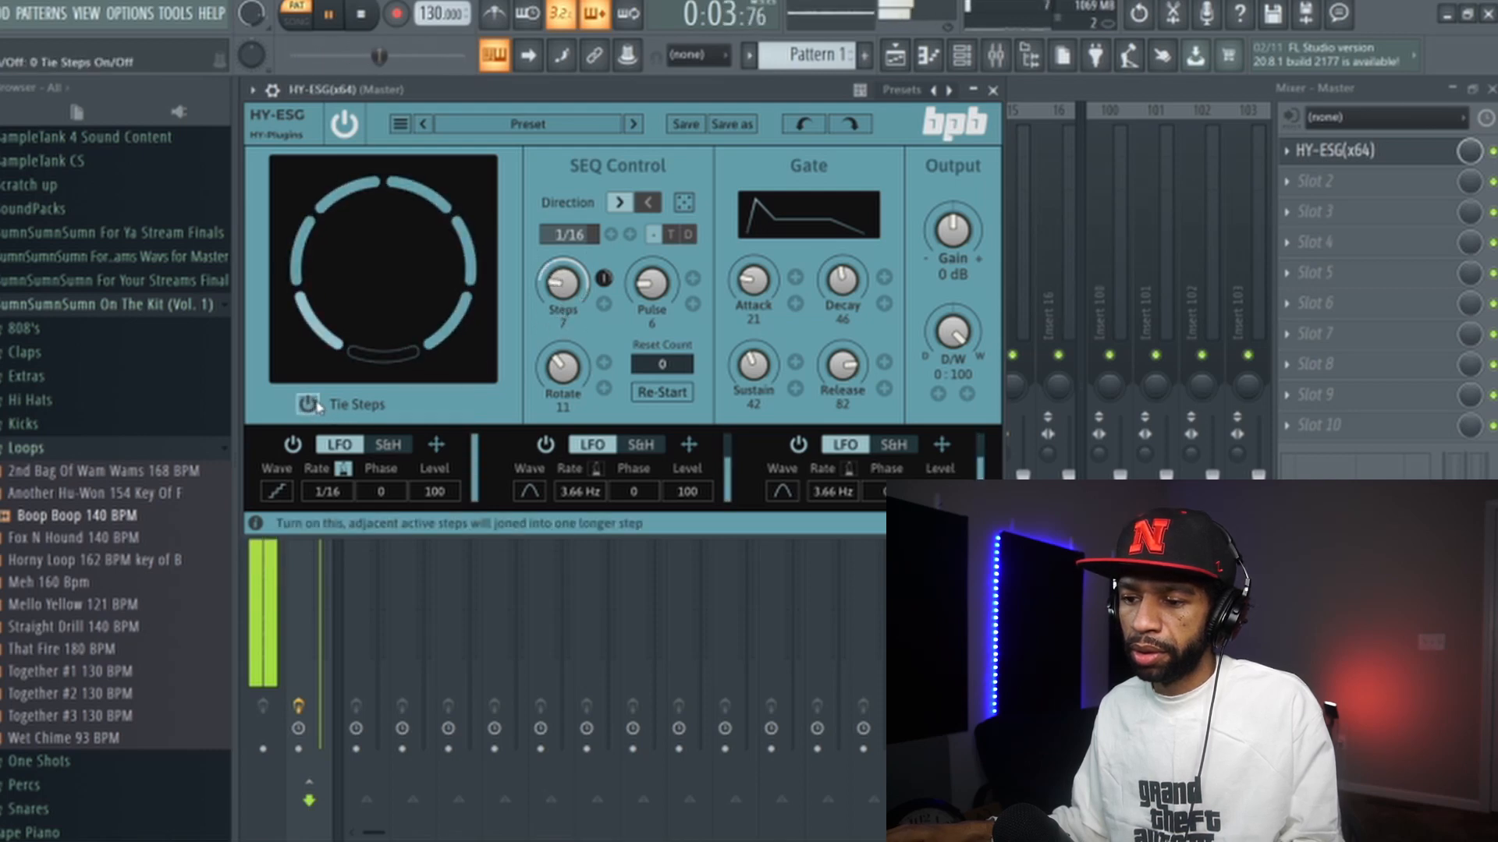
{"action": "left_click", "coordinate": [308, 404]}
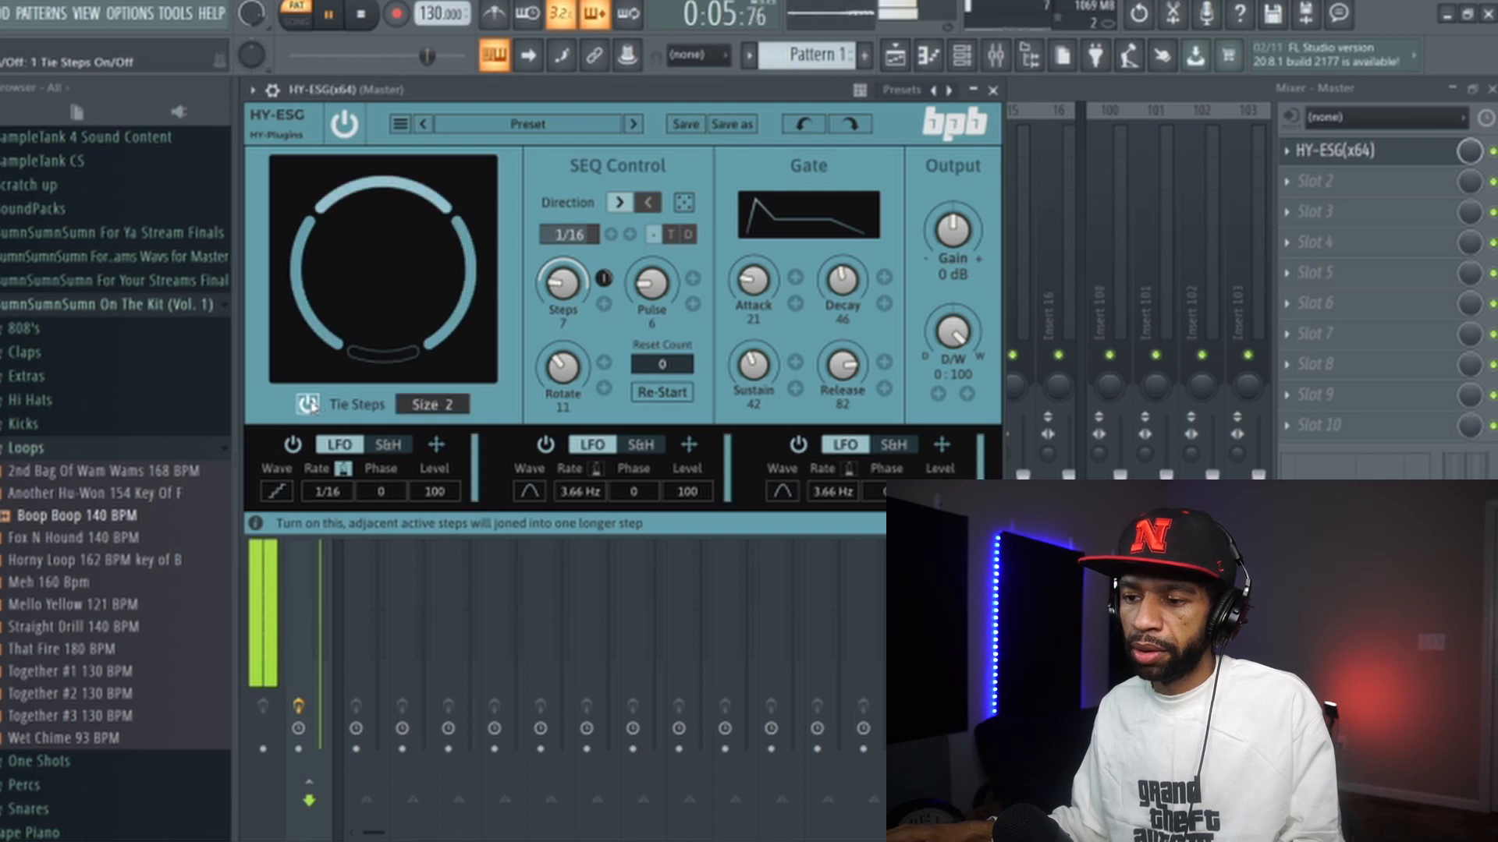
{"action": "left_click", "coordinate": [363, 16]}
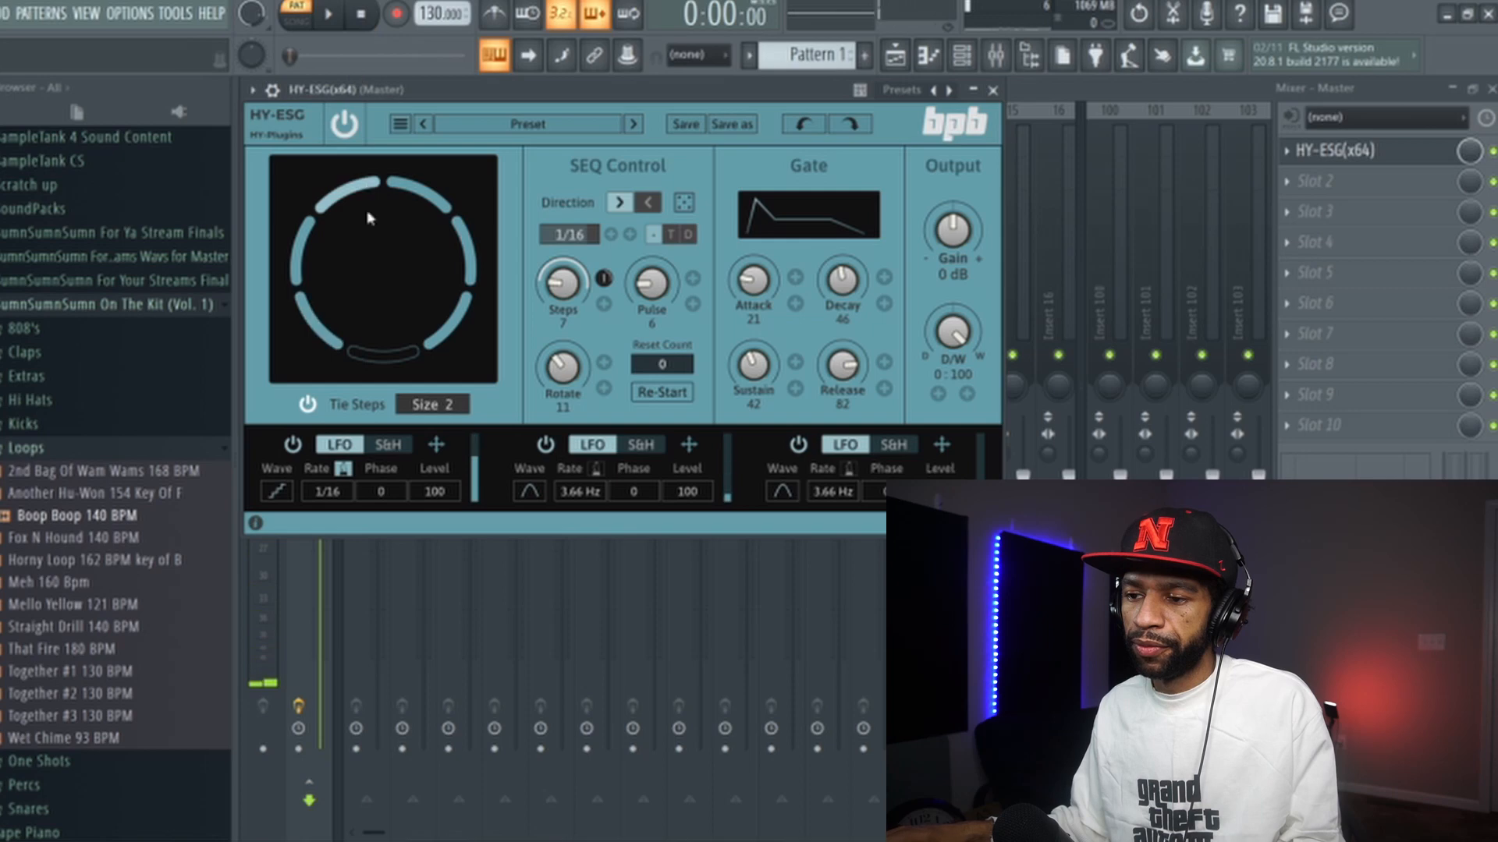
{"action": "left_click", "coordinate": [308, 404]}
{"action": "left_click", "coordinate": [308, 404]}
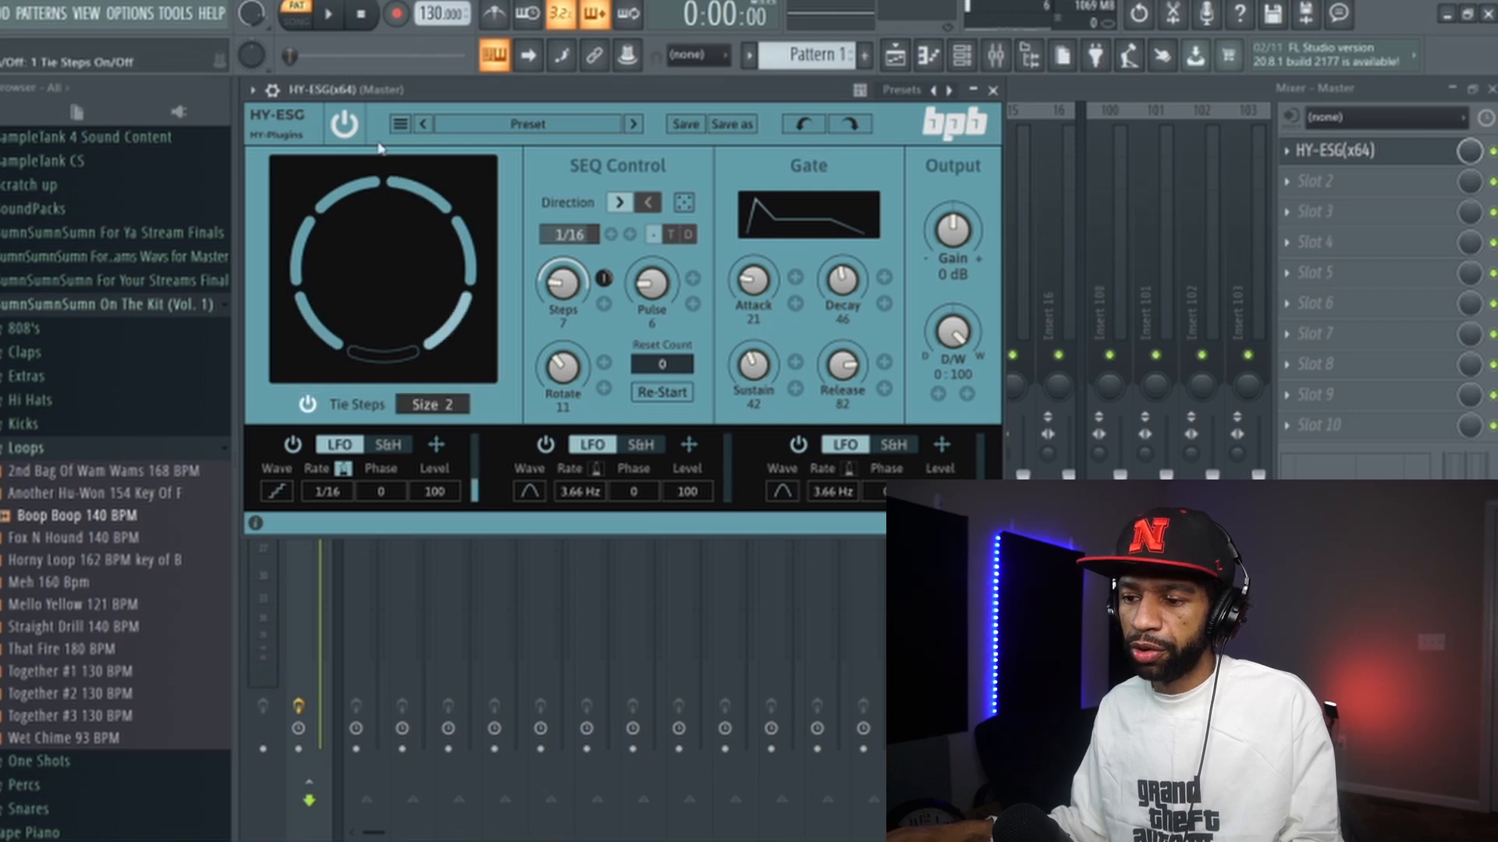
{"action": "left_click", "coordinate": [331, 15]}
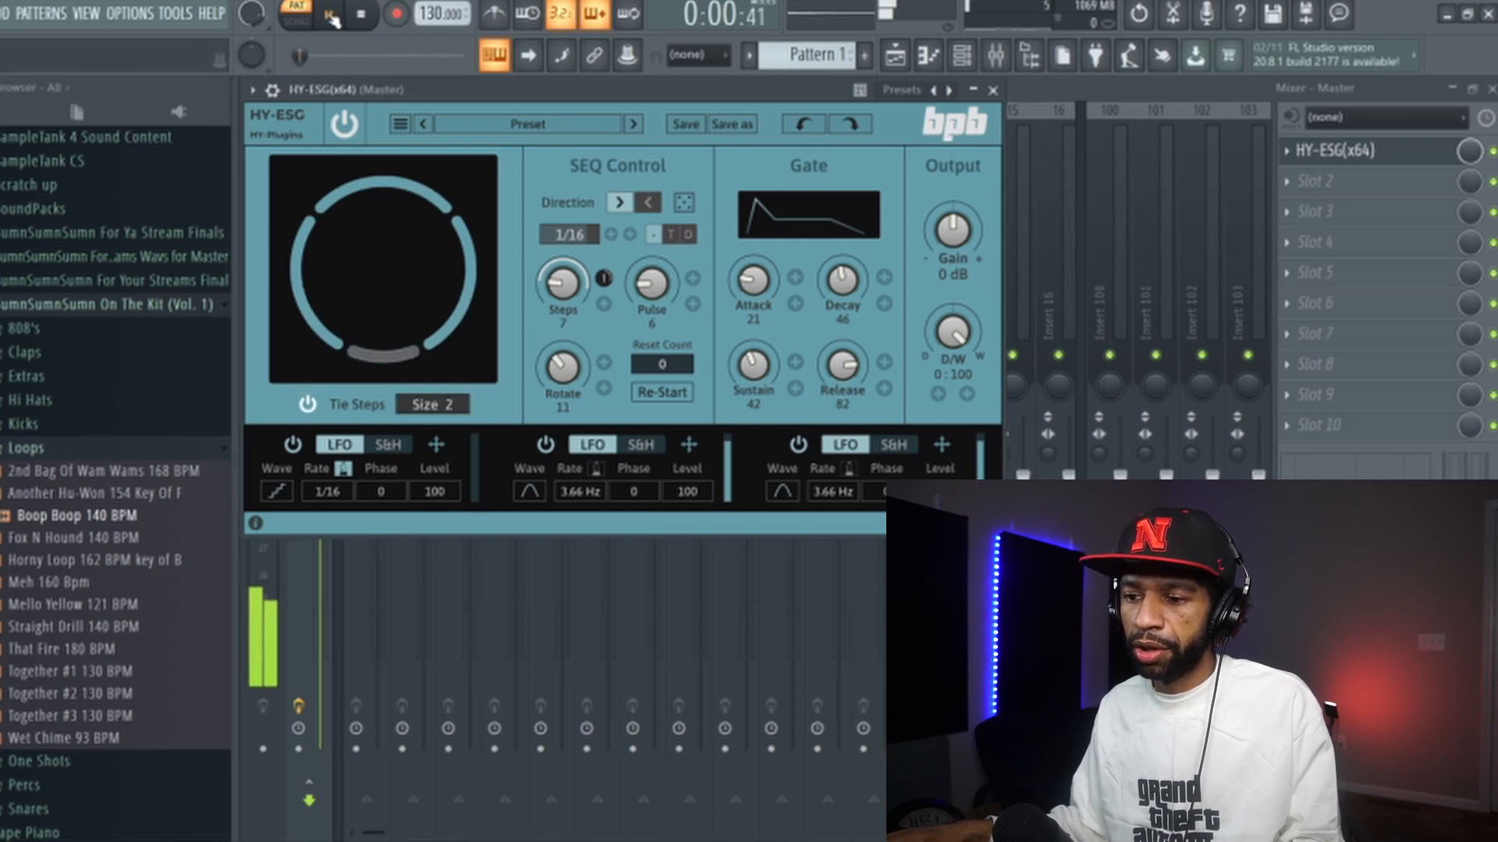
{"action": "left_click", "coordinate": [360, 15]}
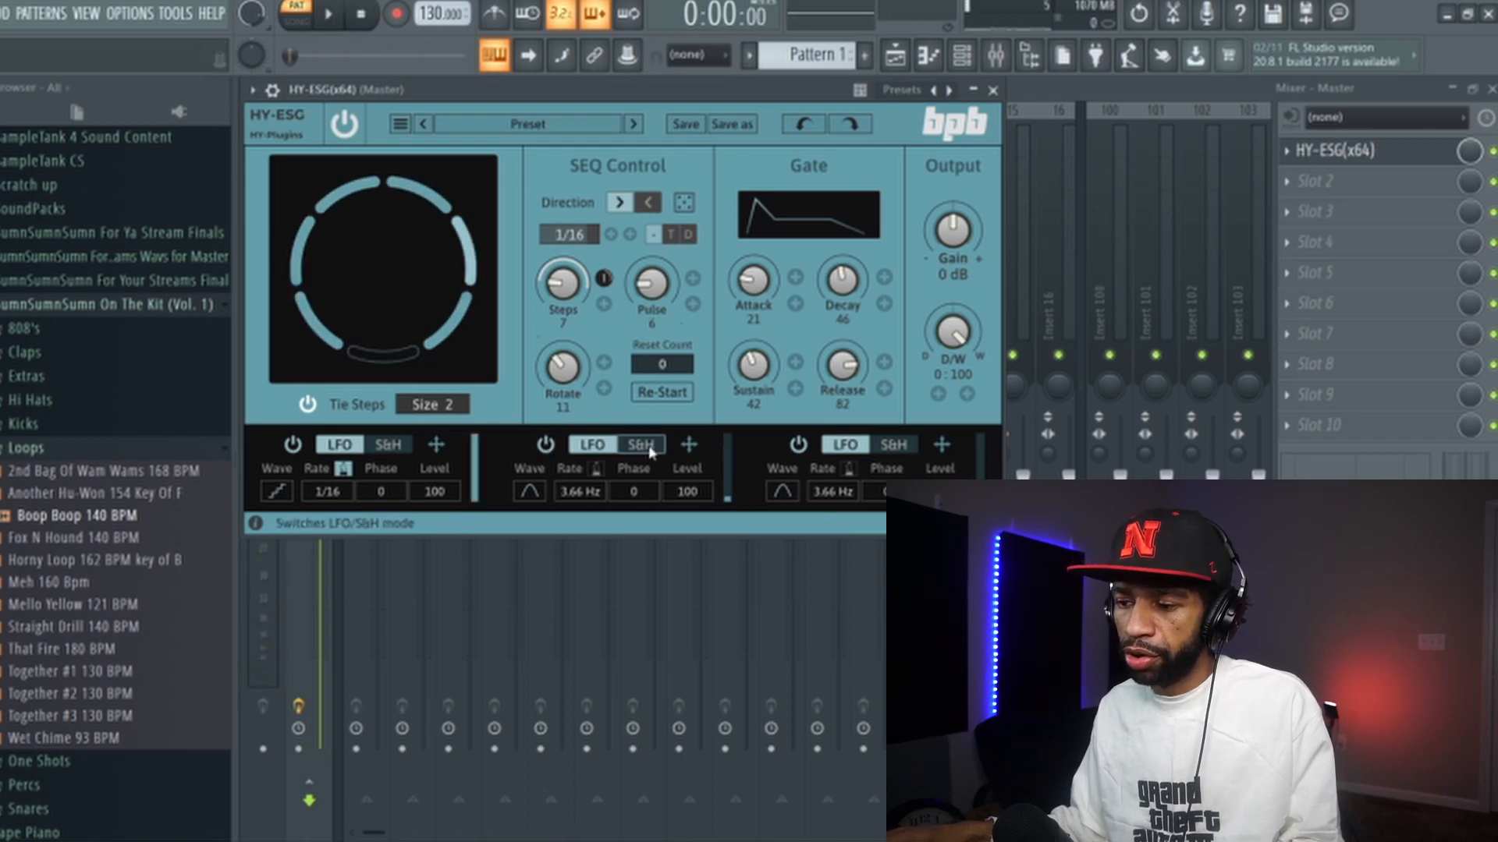
- Assign the second LFO to the Pulse knob and sync its rate to tempo at 1/64
{"action": "left_click_drag", "start_coordinate": [690, 363], "coordinate": [693, 278]}
{"action": "left_click_drag", "start_coordinate": [575, 491], "coordinate": [575, 503]}
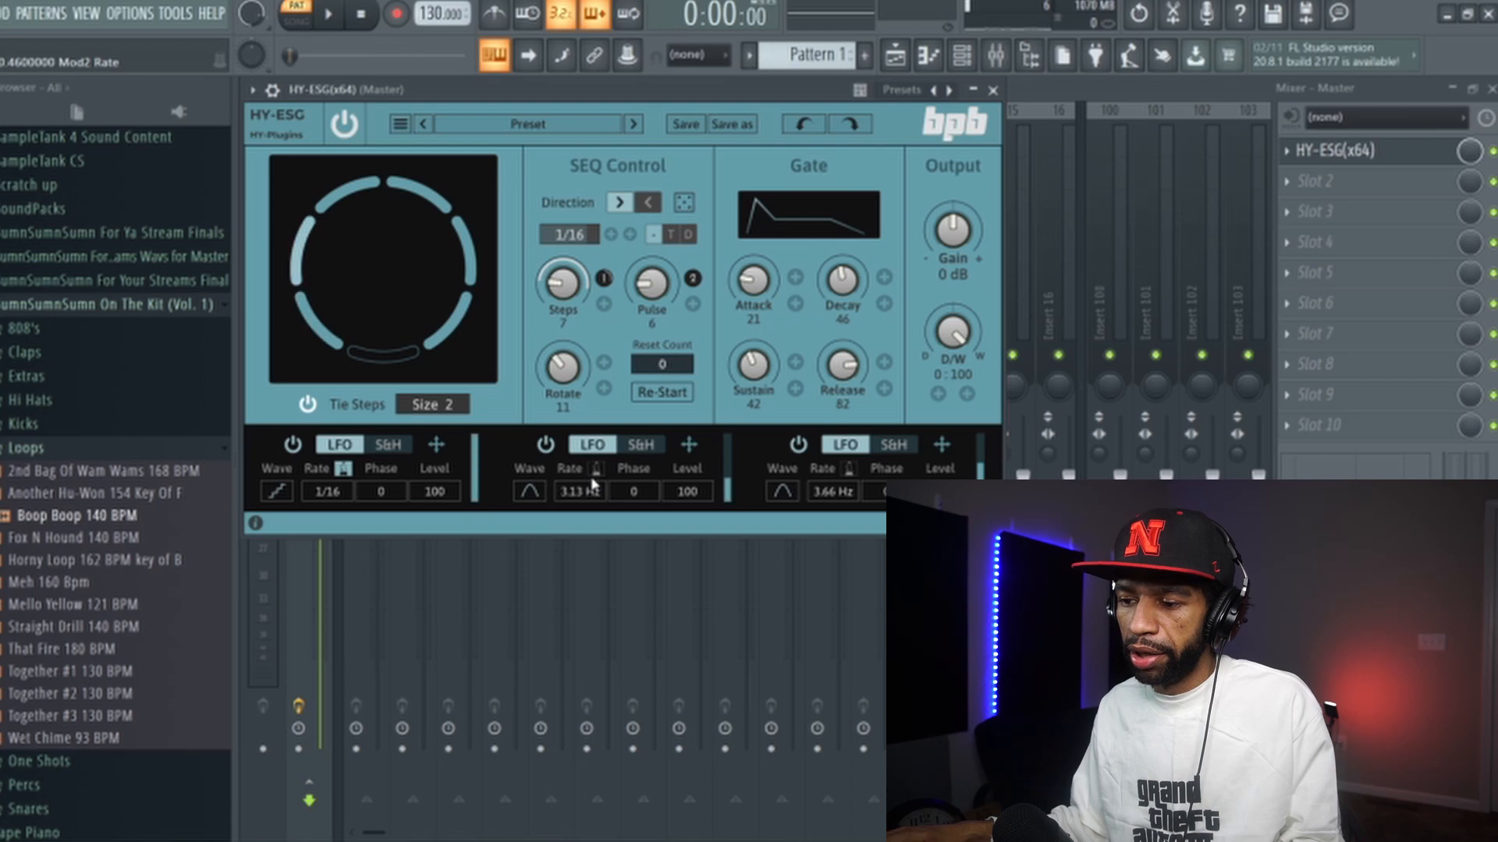
{"action": "left_click", "coordinate": [595, 468]}
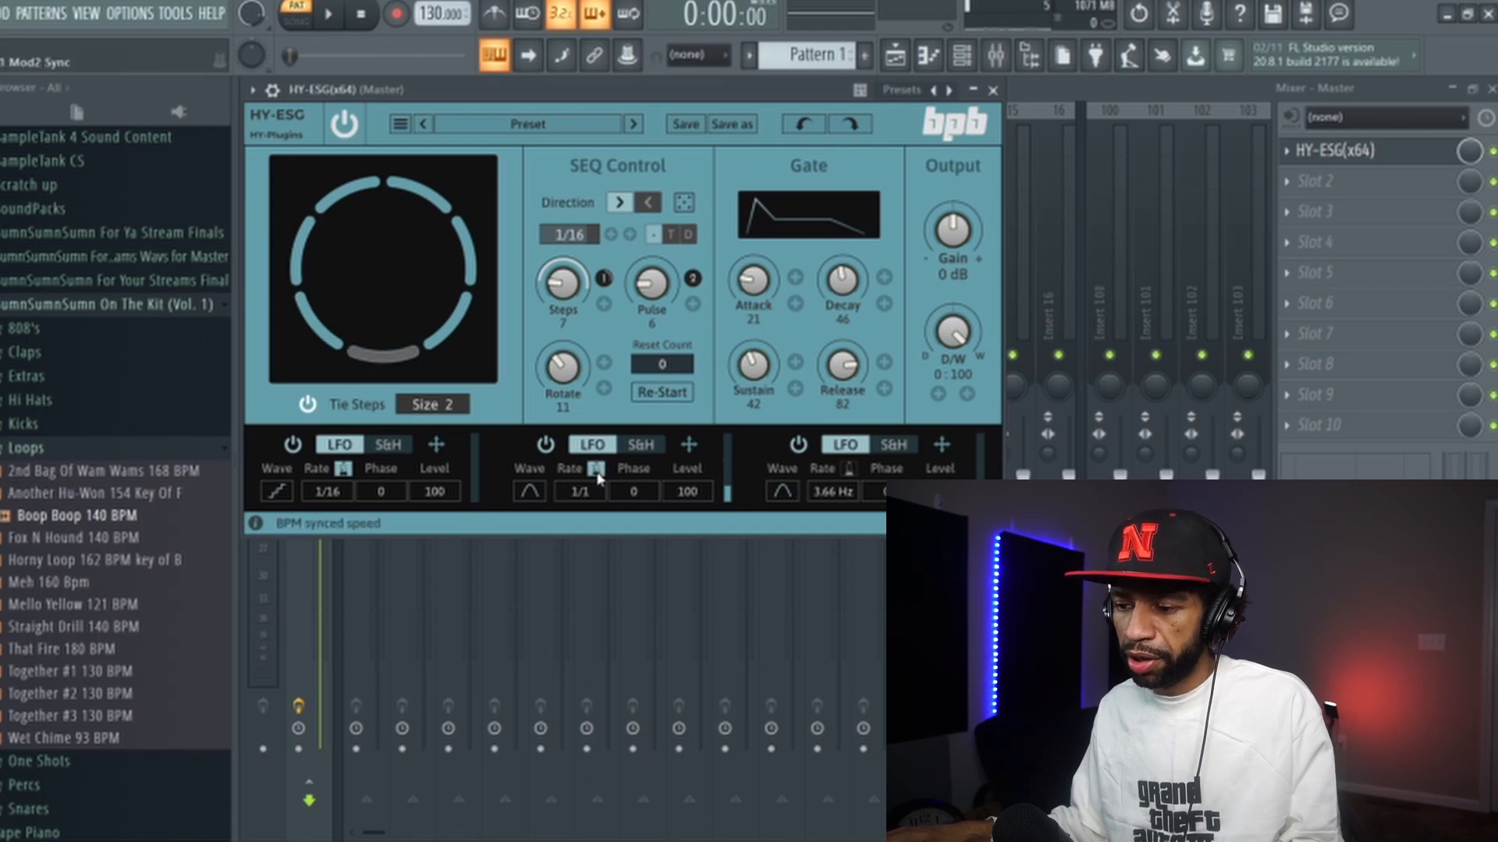
{"action": "left_click", "coordinate": [581, 493]}
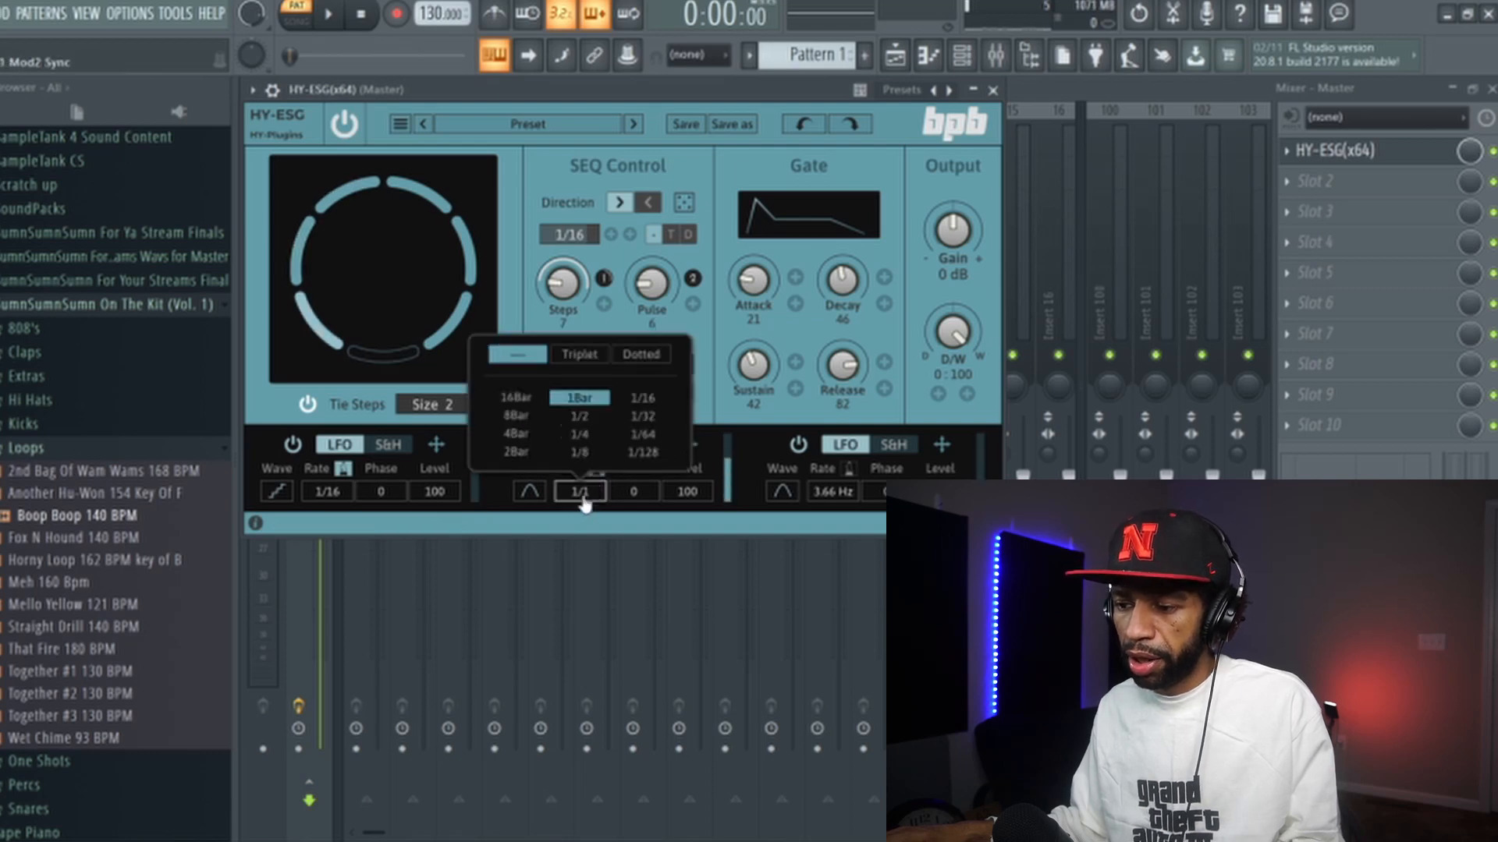
{"action": "left_click", "coordinate": [644, 434]}
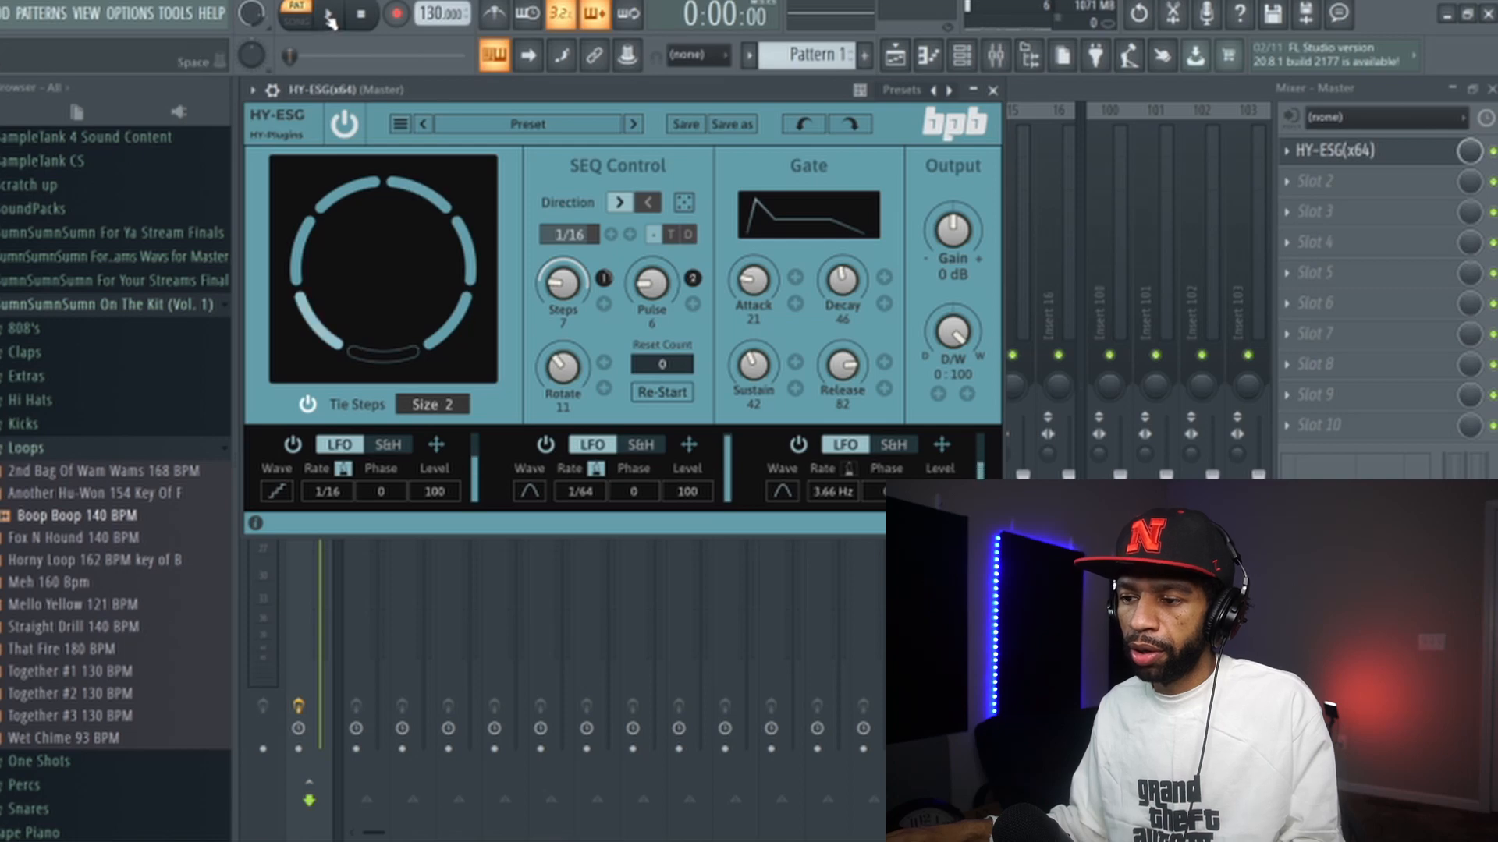
- Start playback and set the second LFO's modulation depth on Pulse to 1
{"action": "key", "text": "space"}
{"action": "left_click_drag", "start_coordinate": [697, 286], "coordinate": [695, 137]}
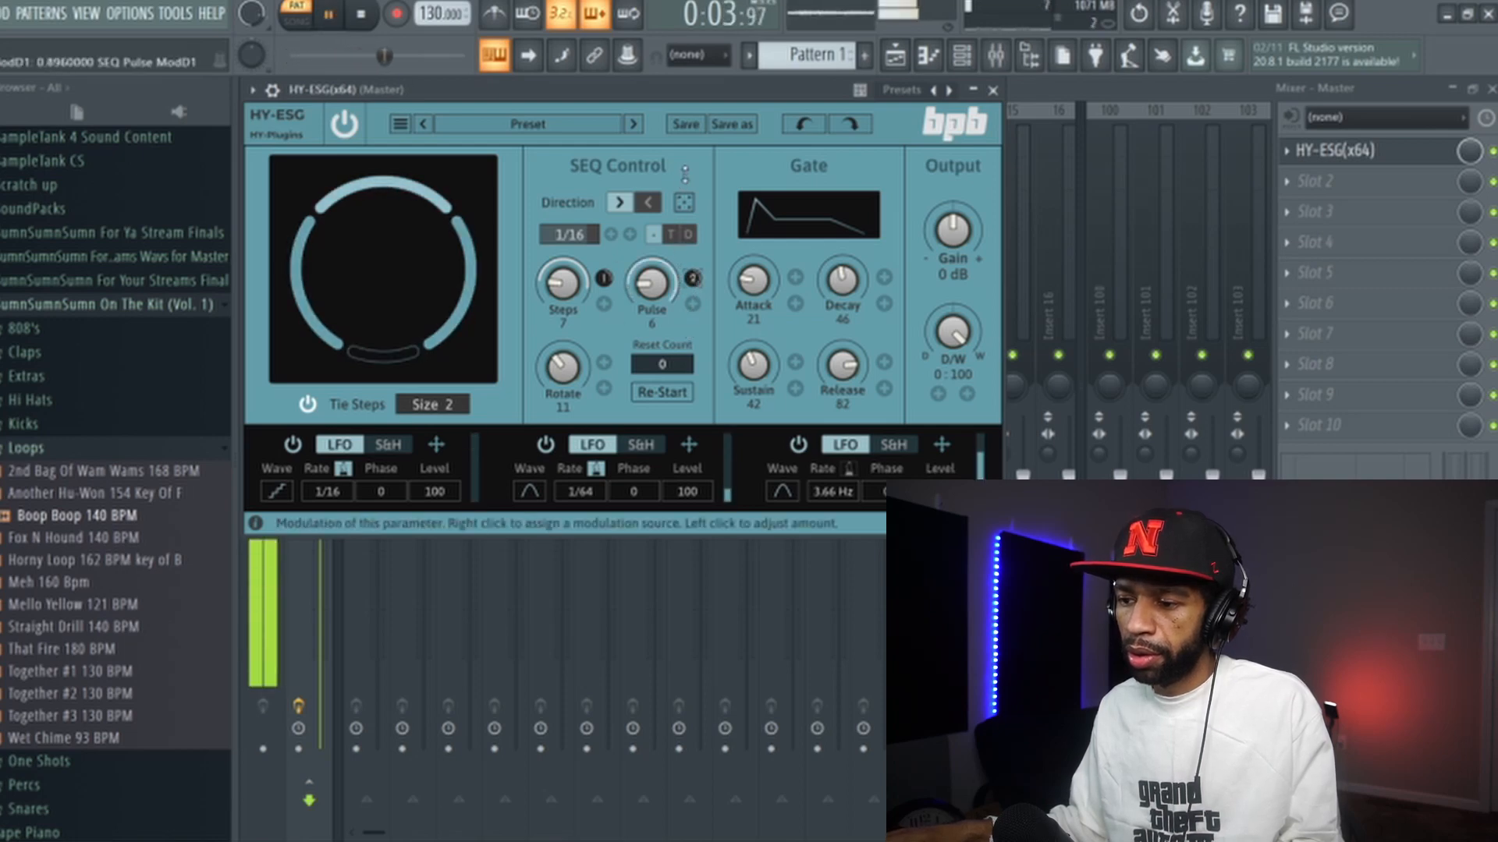
- Set the second LFO's rate to 16Bar and its waveform to the stepped shape
{"action": "left_click", "coordinate": [581, 492]}
{"action": "left_click", "coordinate": [516, 397]}
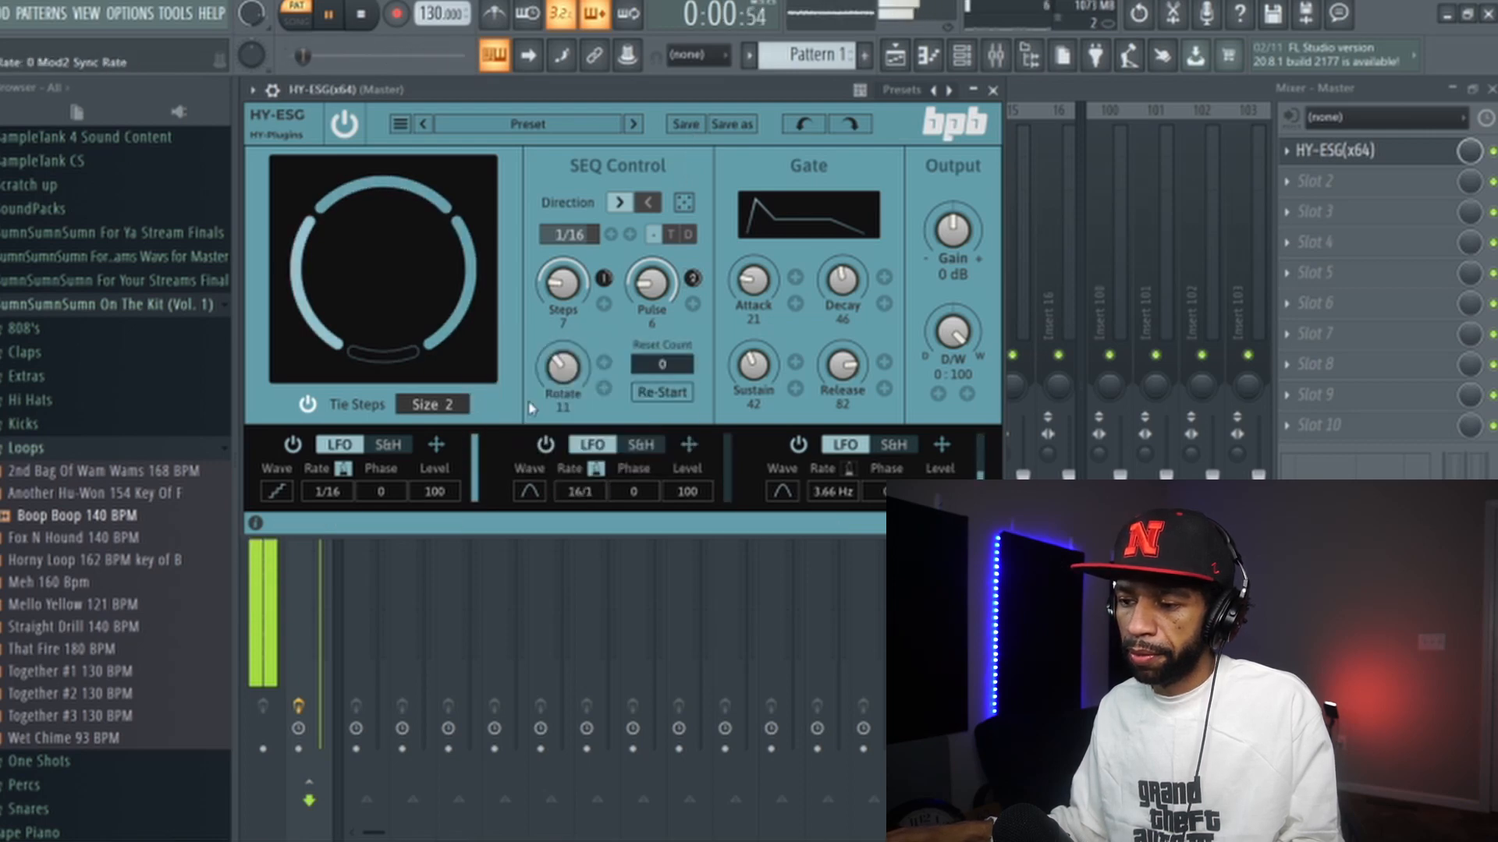
{"action": "left_click", "coordinate": [530, 492]}
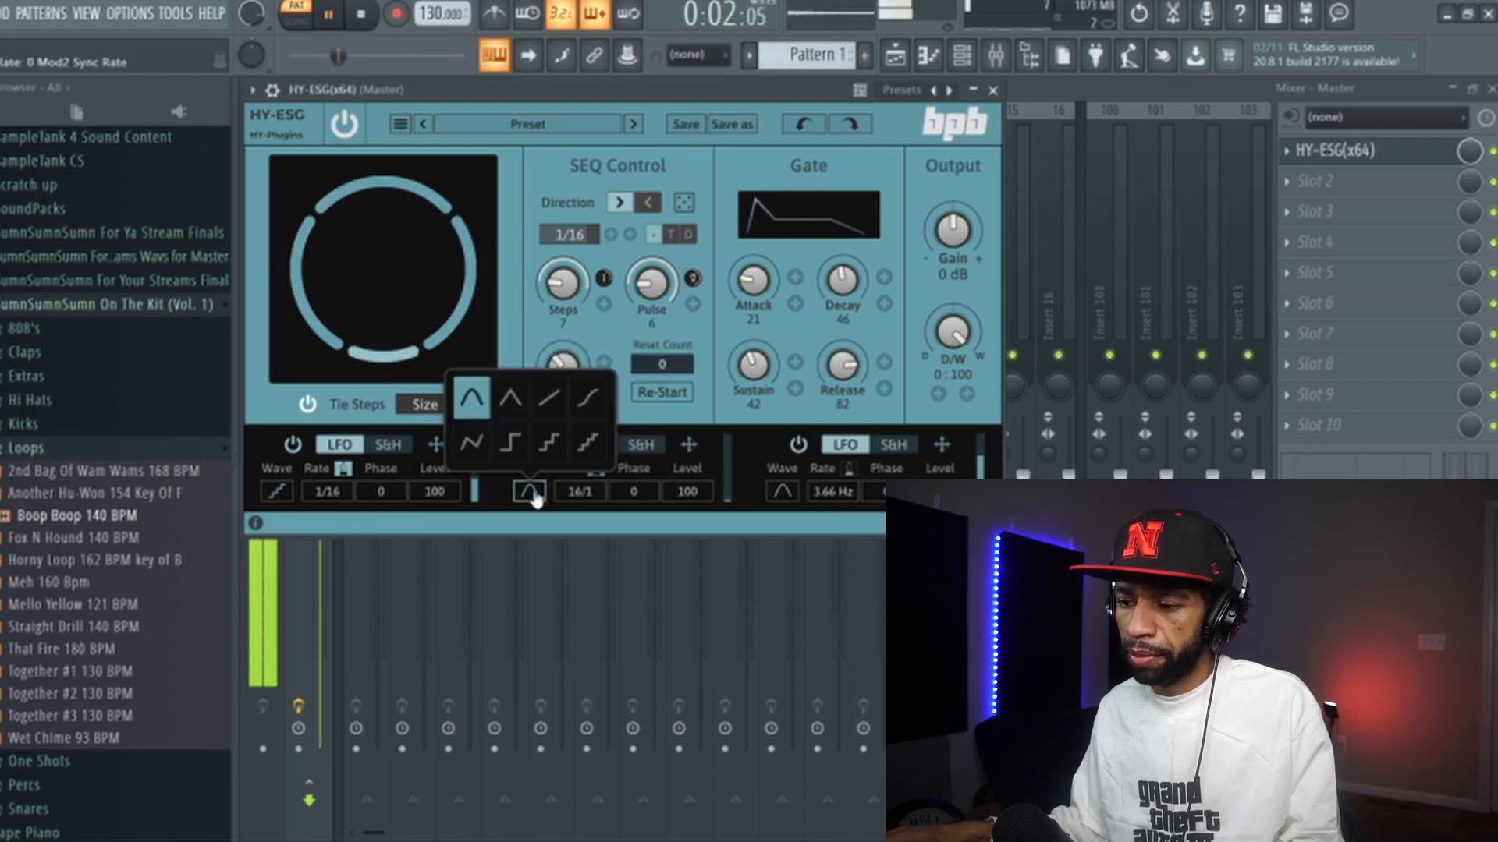
{"action": "left_click", "coordinate": [559, 451]}
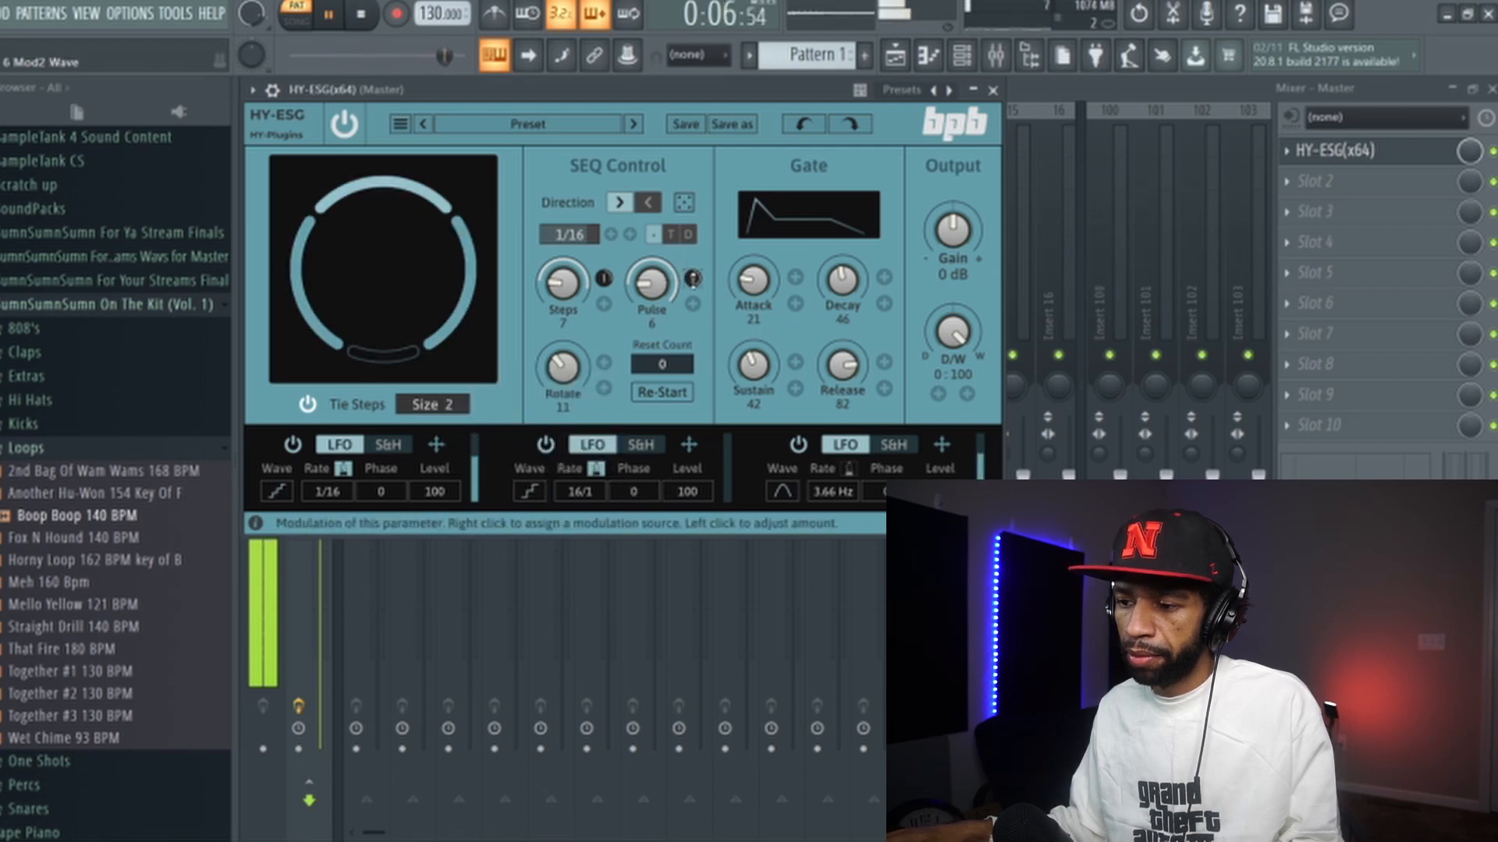
- Raise Pulse to 14, set the second LFO's depth on Pulse to about -0.90, and stop playback
{"action": "scroll", "coordinate": [658, 281], "scroll_direction": "up", "scroll_amount": 2}
{"action": "scroll", "coordinate": [658, 282], "scroll_direction": "up", "scroll_amount": 6}
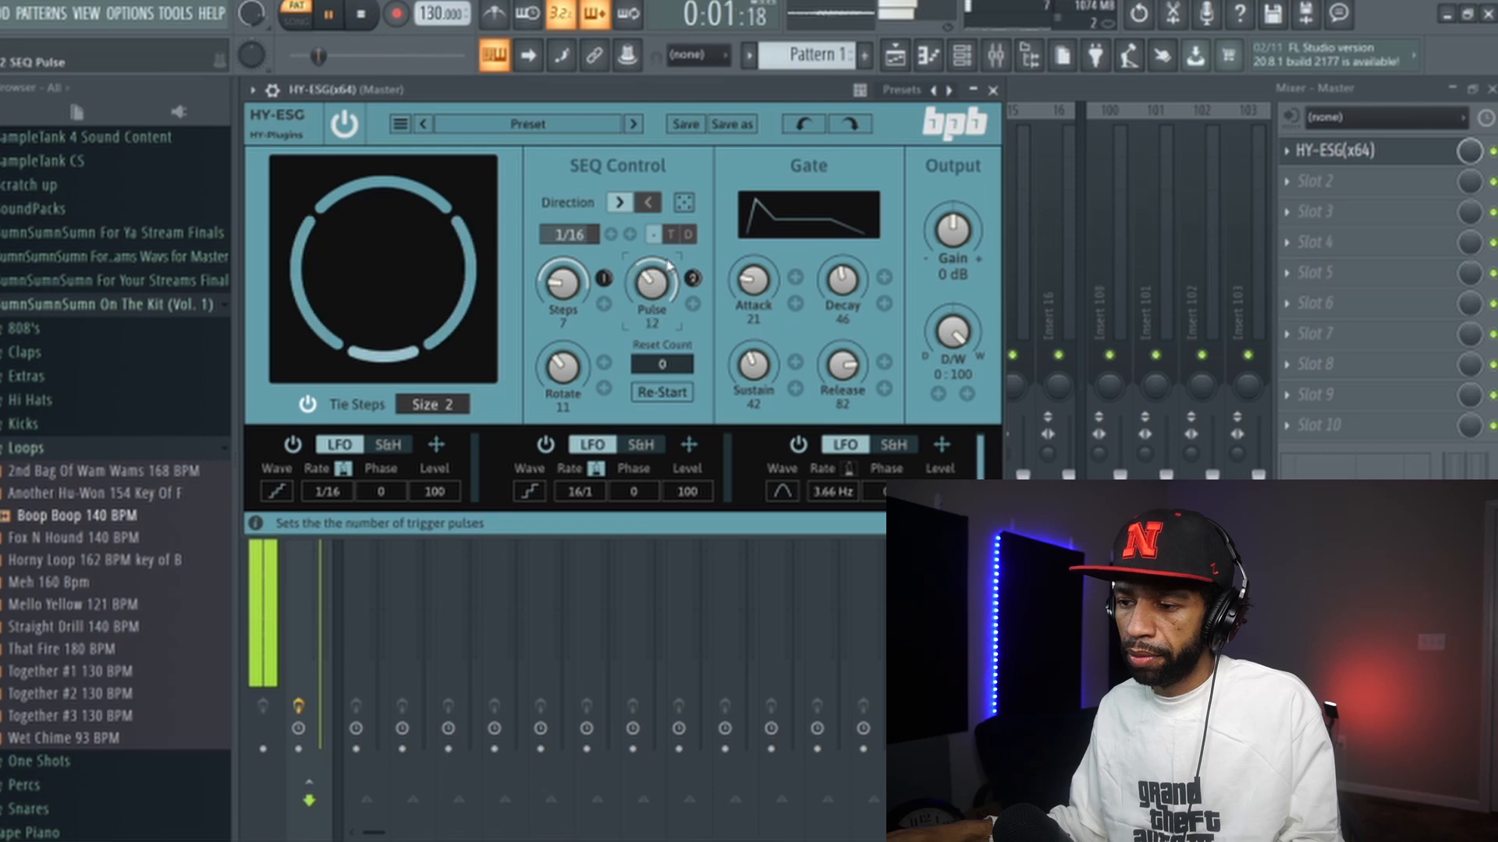
{"action": "left_click_drag", "start_coordinate": [691, 278], "coordinate": [689, 427]}
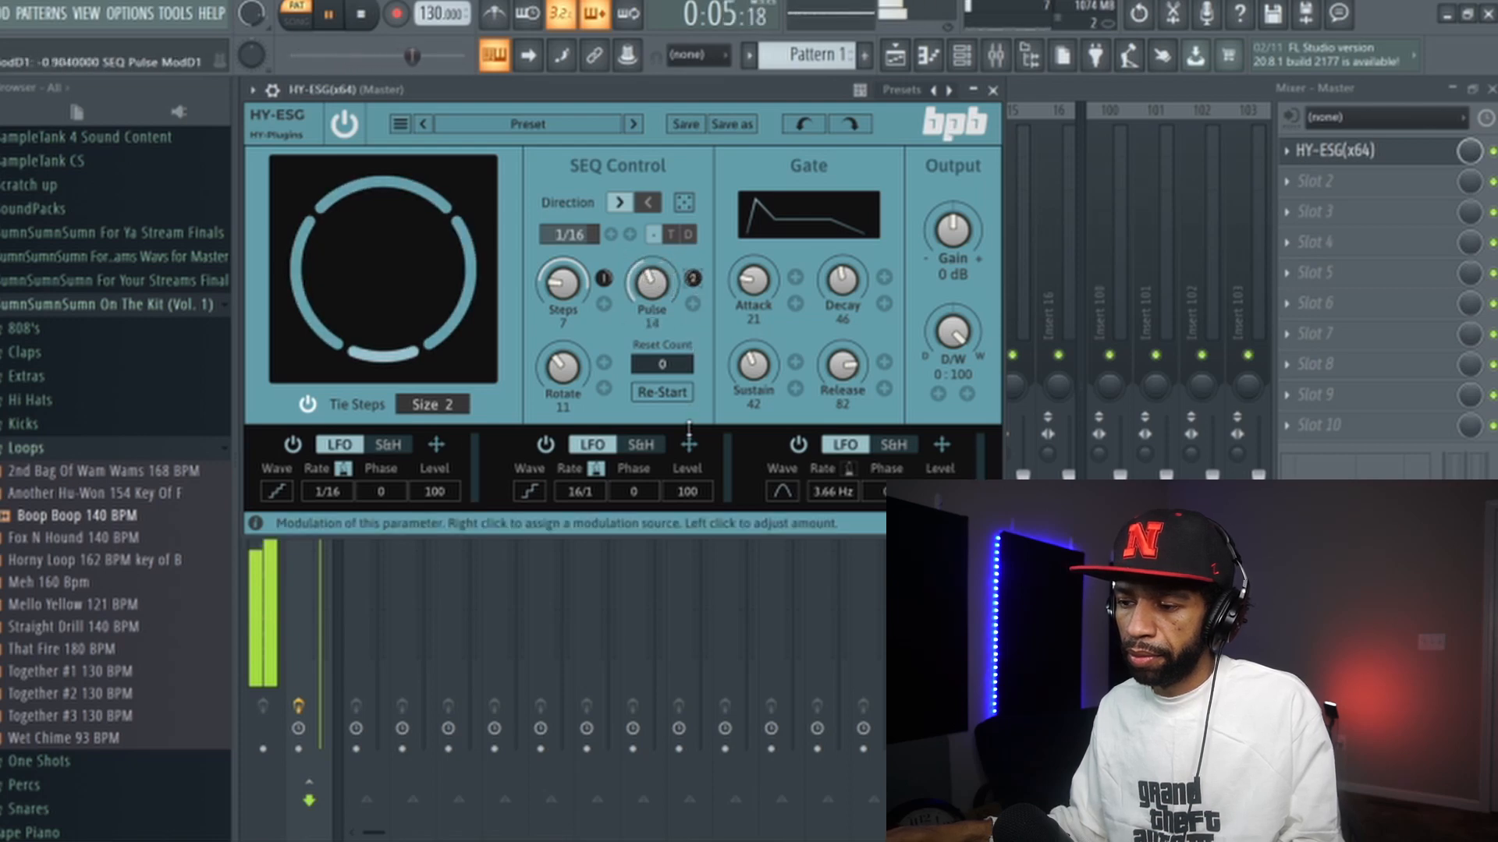
{"action": "key", "text": "space"}
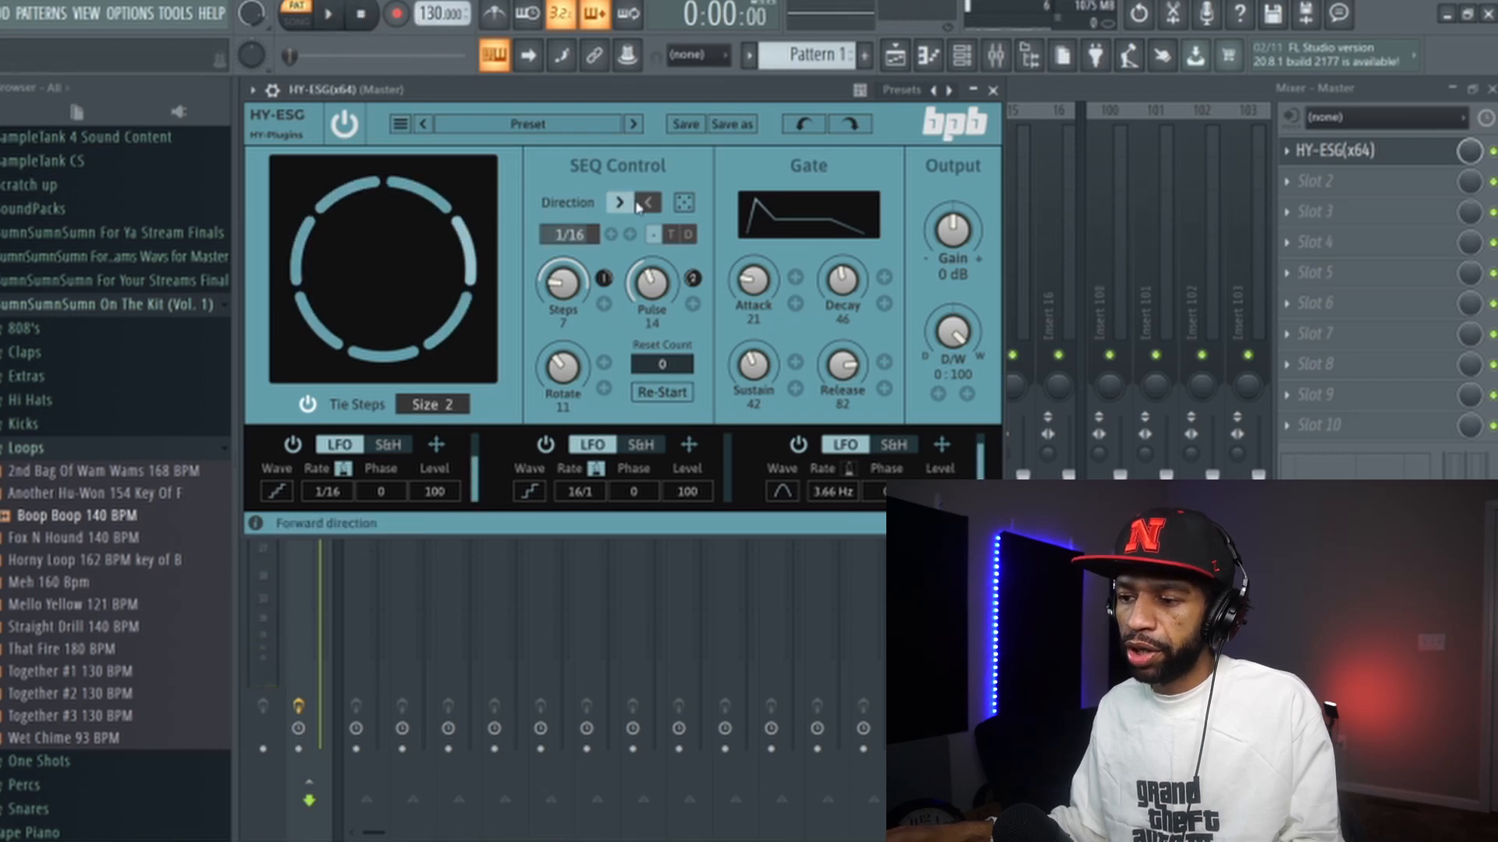
- Reverse the sequencer direction, start playback, and switch the direction back to forward
{"action": "left_click", "coordinate": [652, 205]}
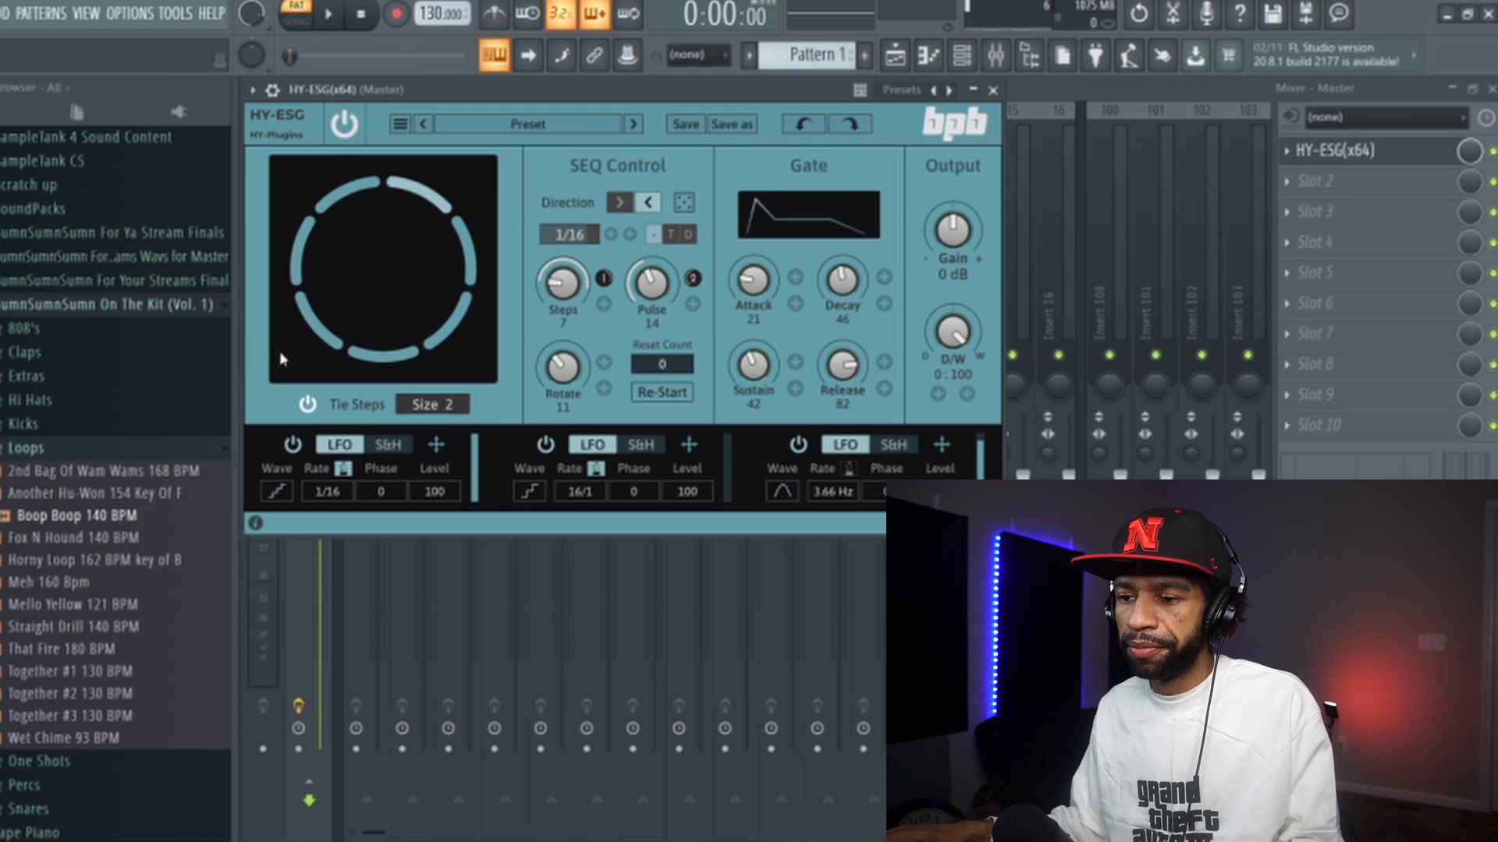
{"action": "left_click", "coordinate": [330, 14]}
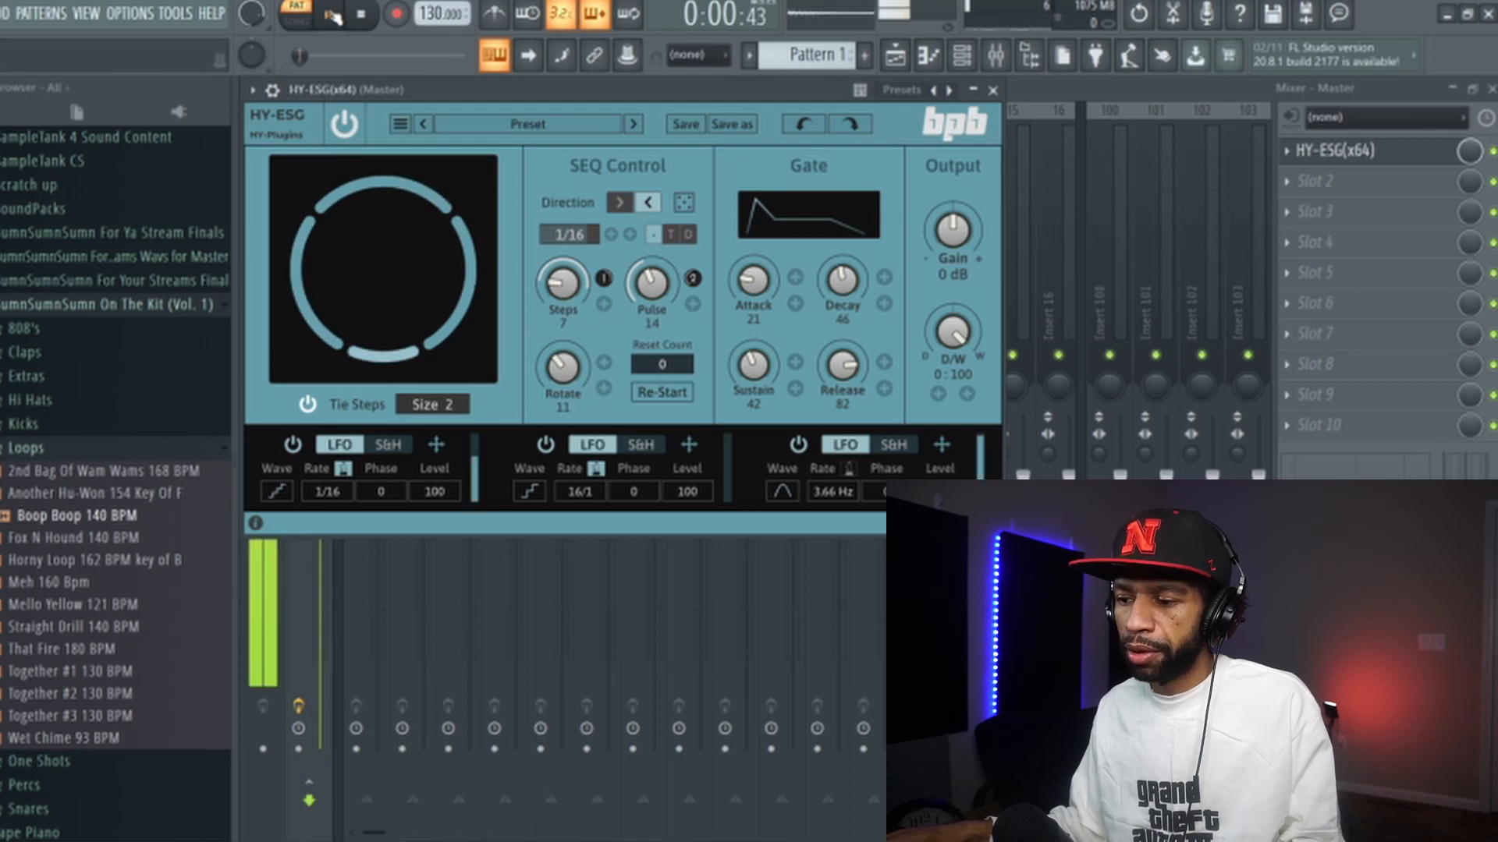
{"action": "left_click", "coordinate": [620, 204]}
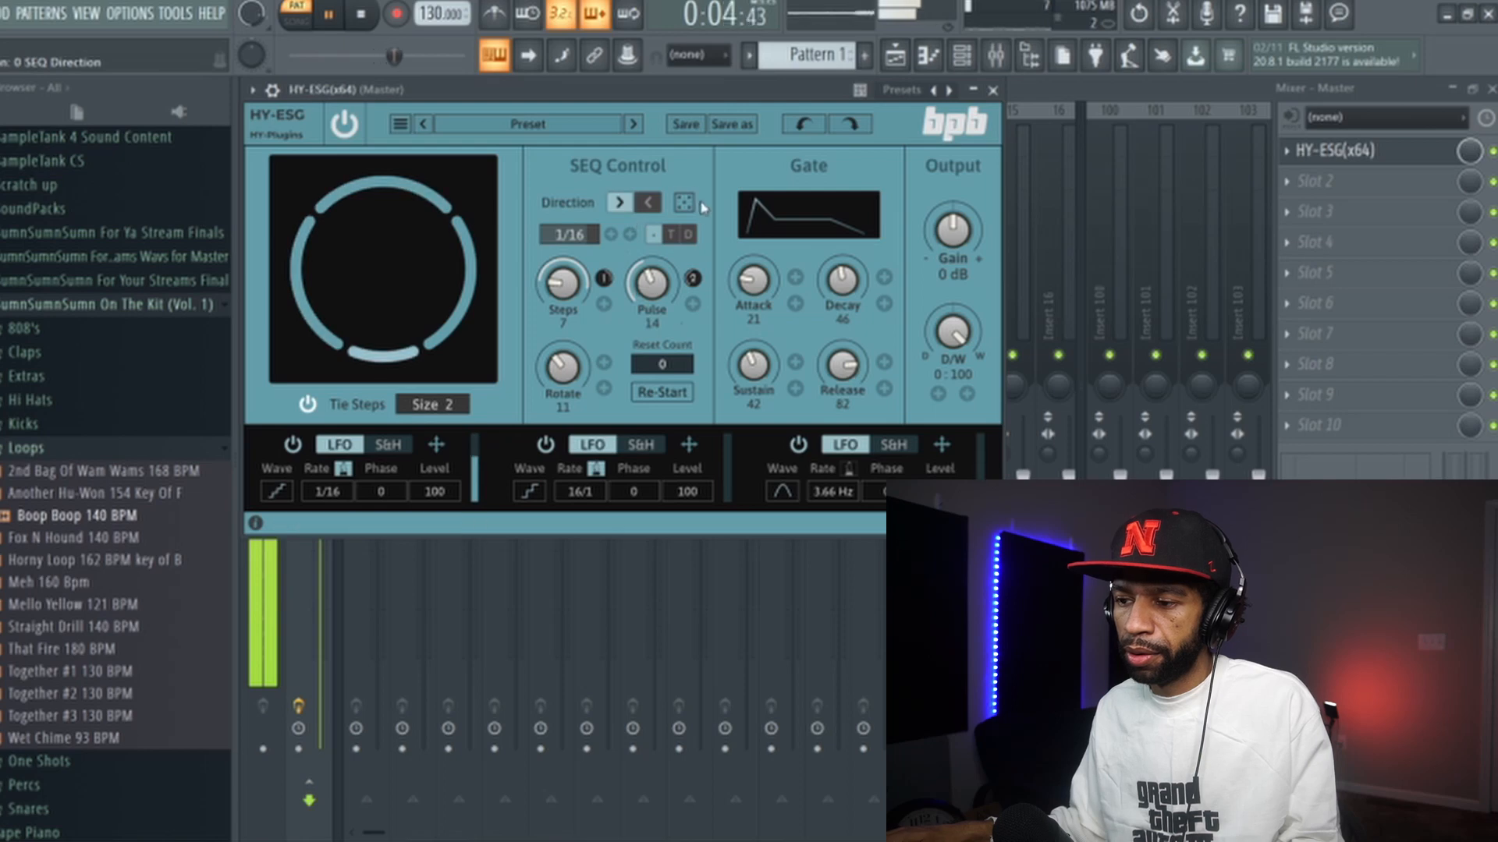
- Randomize the sequencer's steps, pulse and rotate three times during playback, then stop playback
{"action": "left_click", "coordinate": [685, 205]}
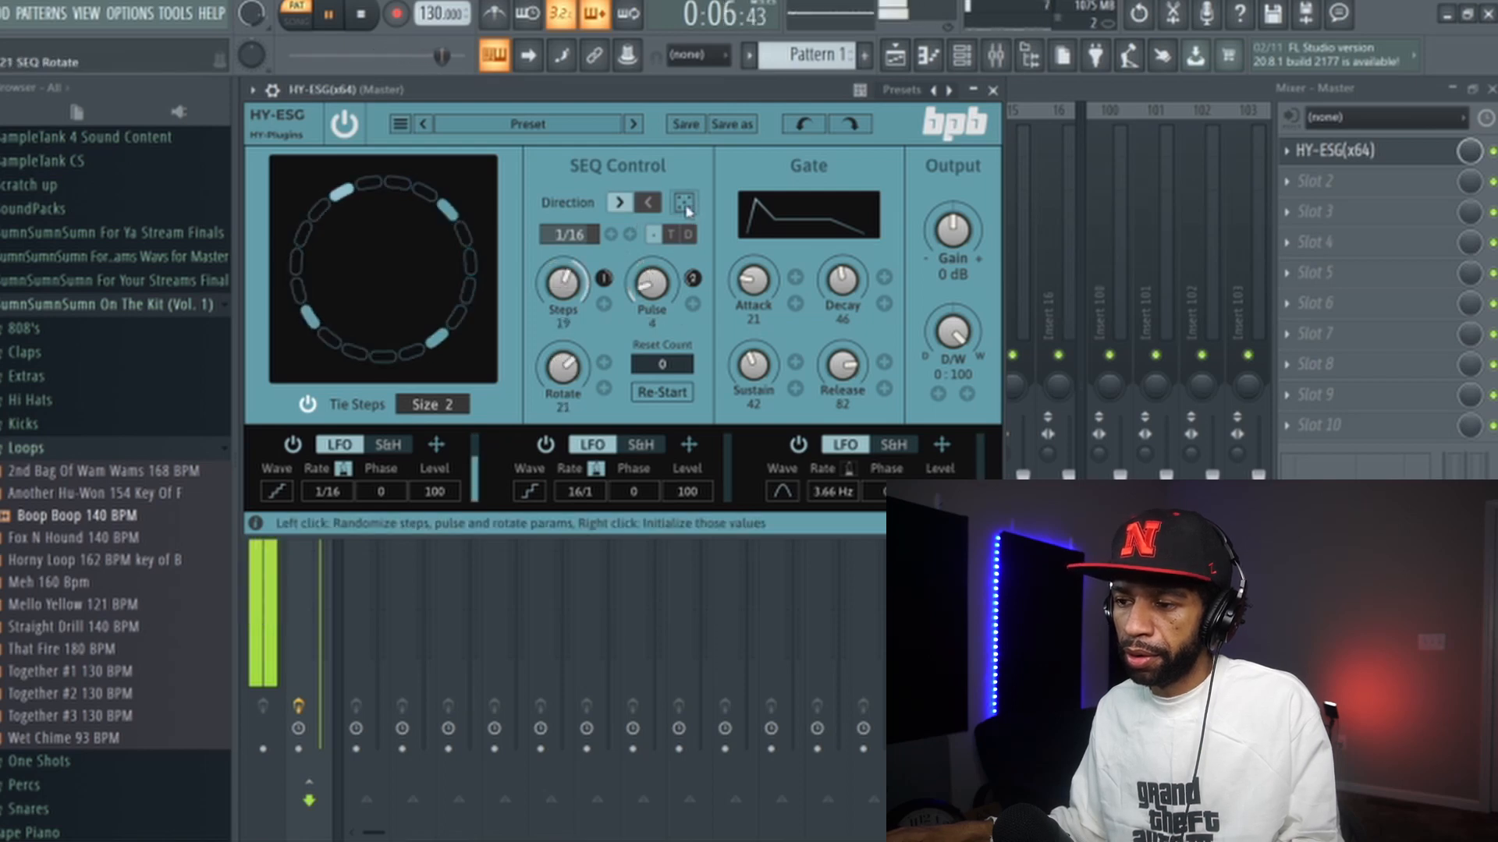
{"action": "left_click", "coordinate": [687, 205]}
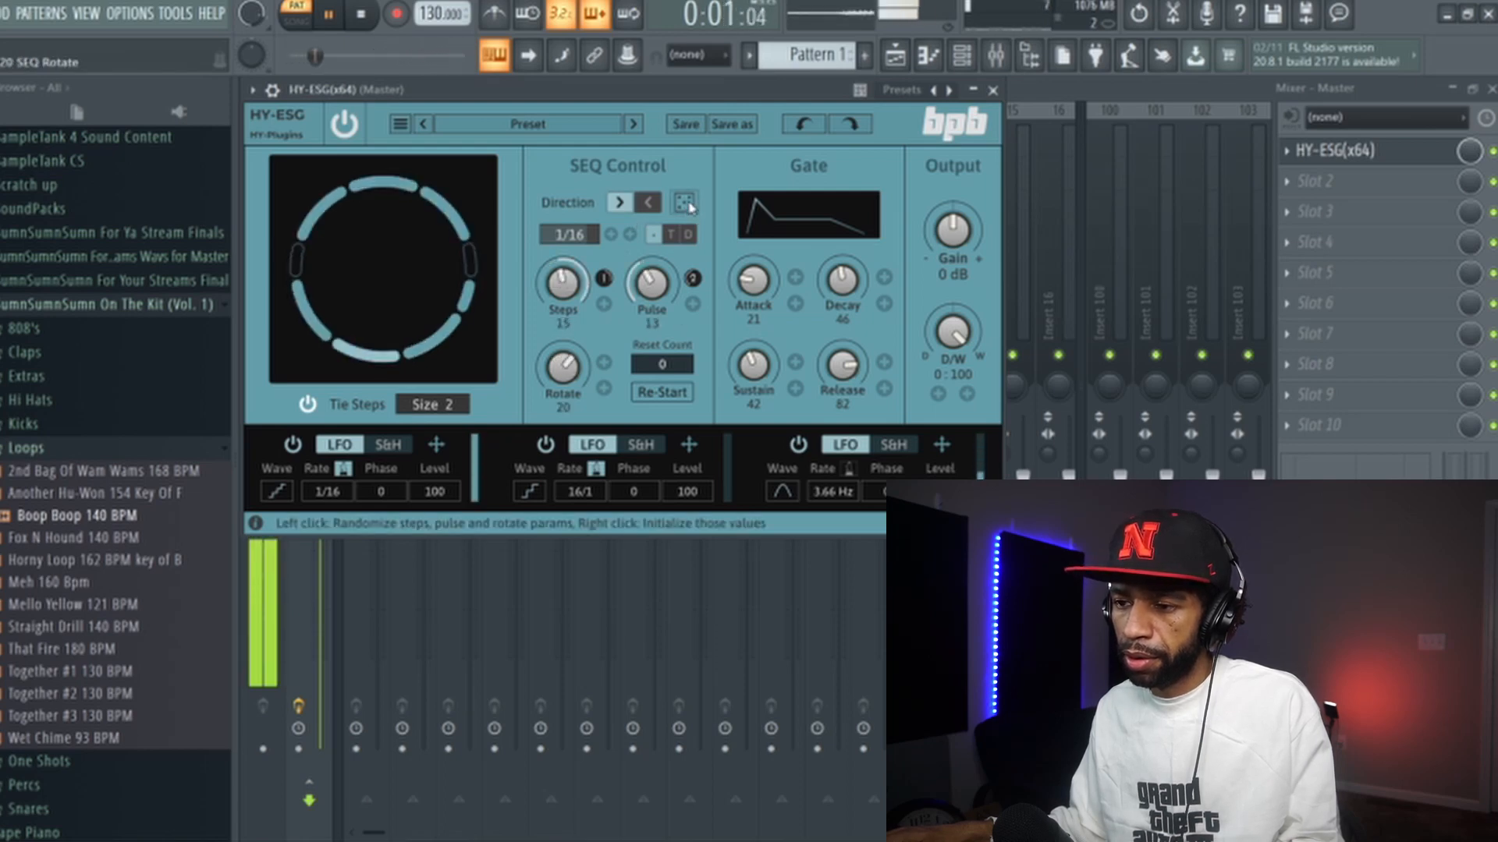
{"action": "left_click", "coordinate": [687, 206]}
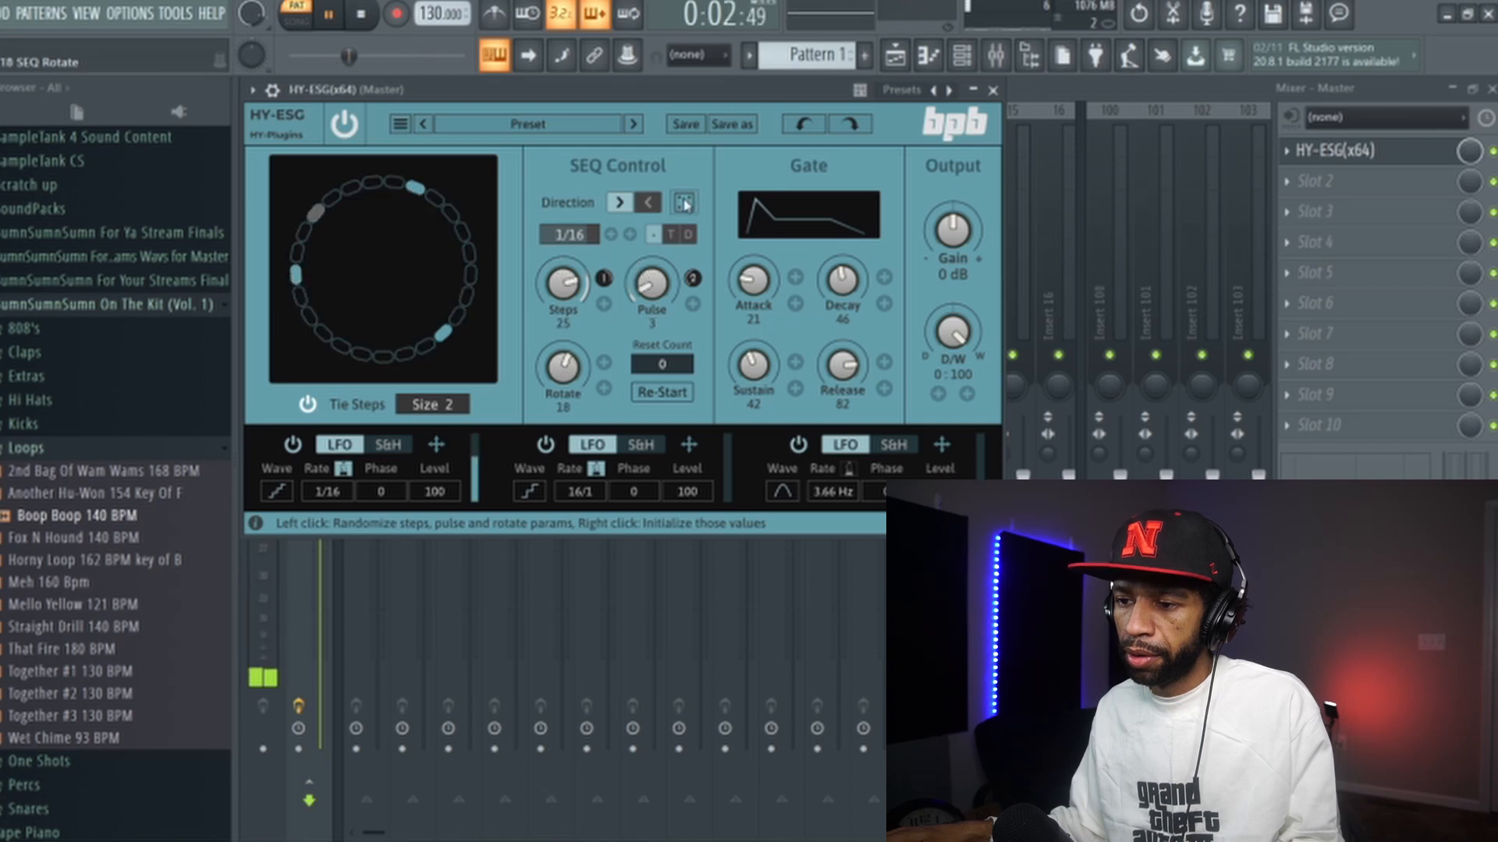
{"action": "left_click", "coordinate": [360, 16]}
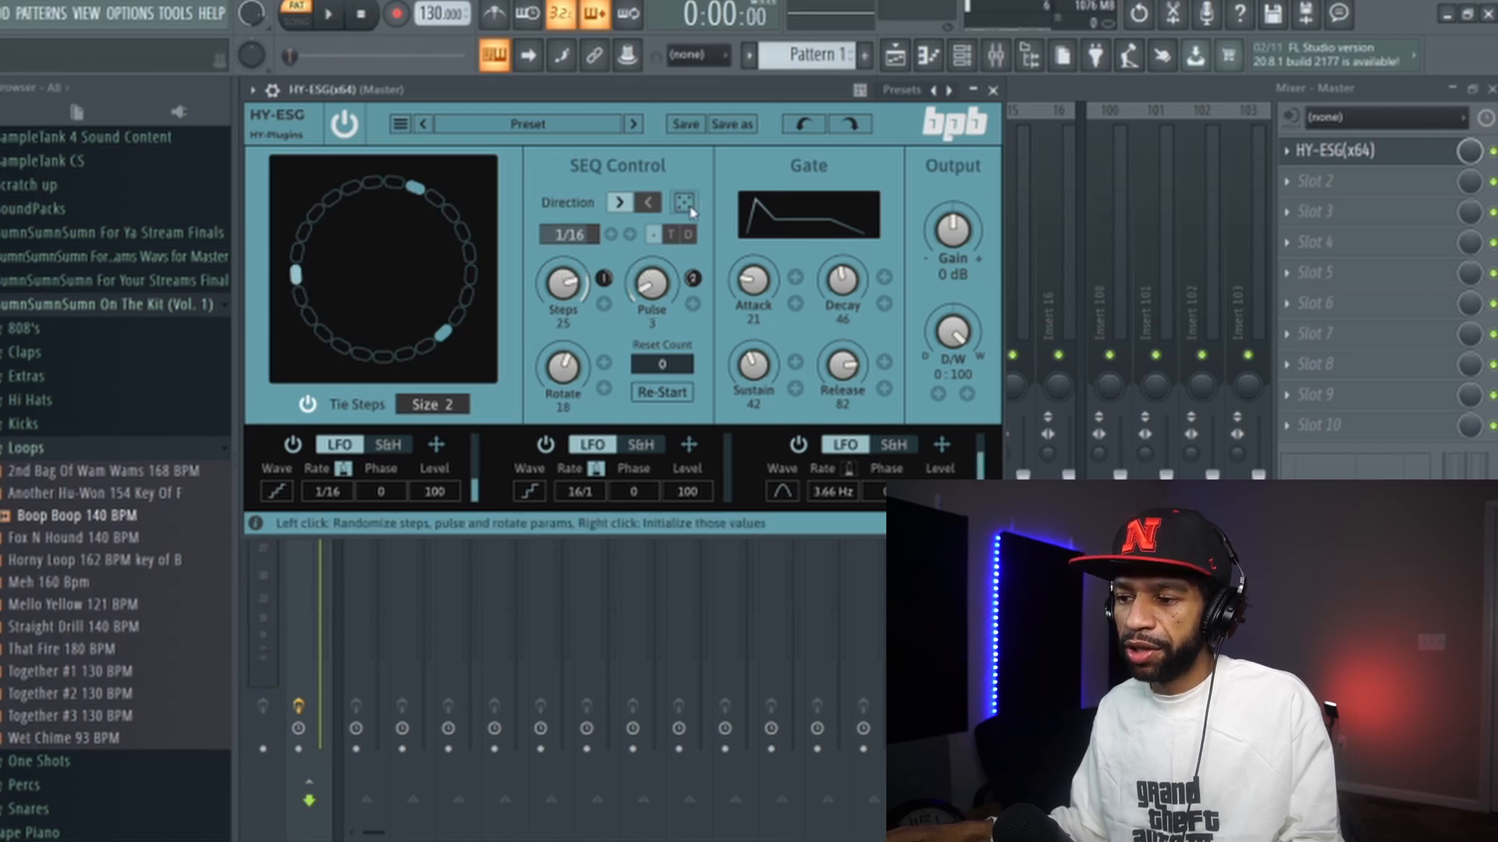
- Randomize the sequencer once more, start playback, and set Pulse to 12
{"action": "left_click", "coordinate": [688, 207]}
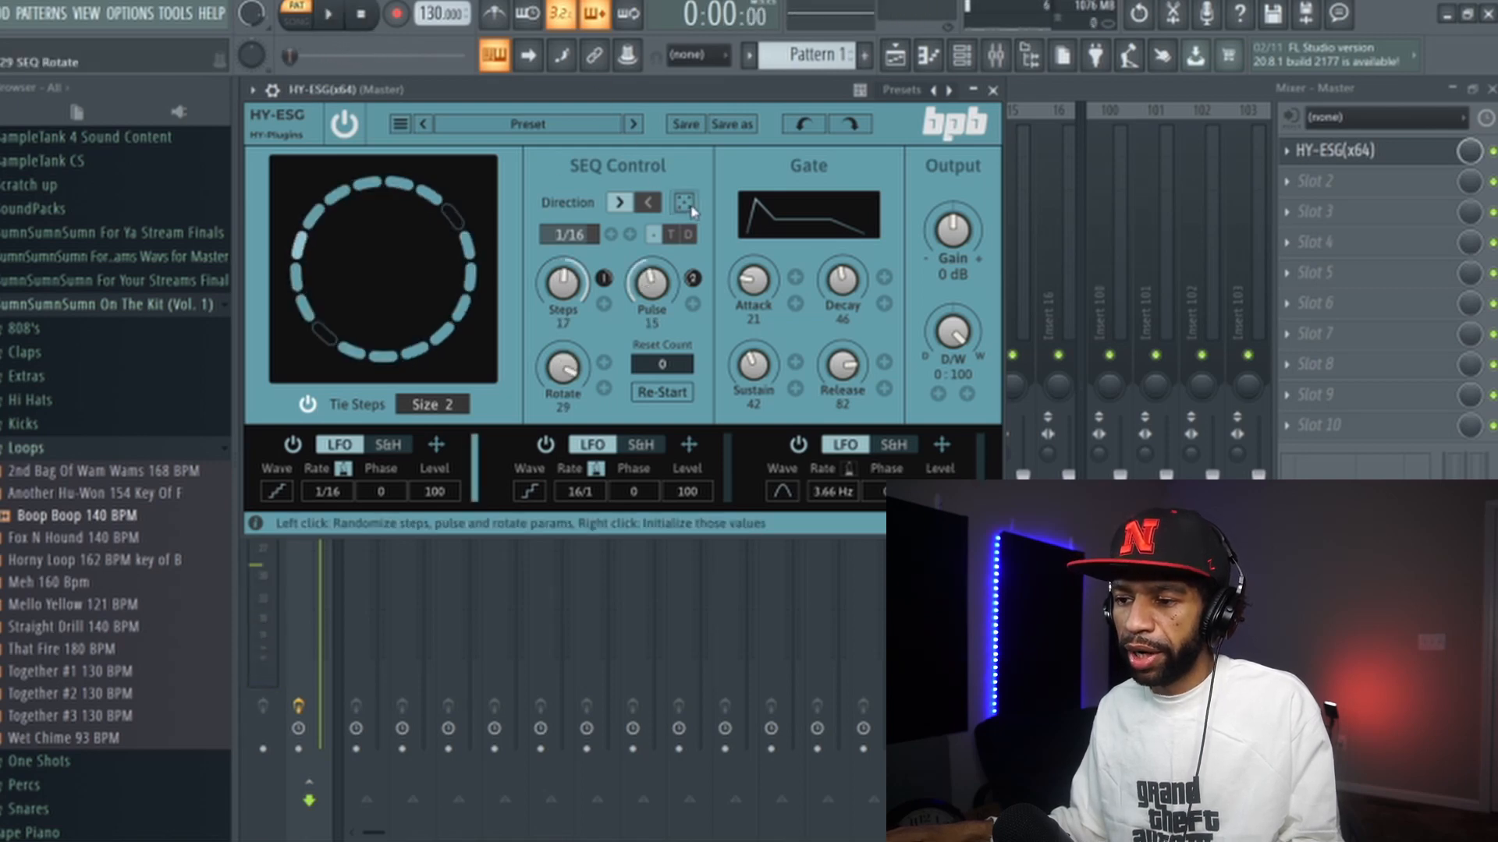
{"action": "left_click", "coordinate": [333, 17]}
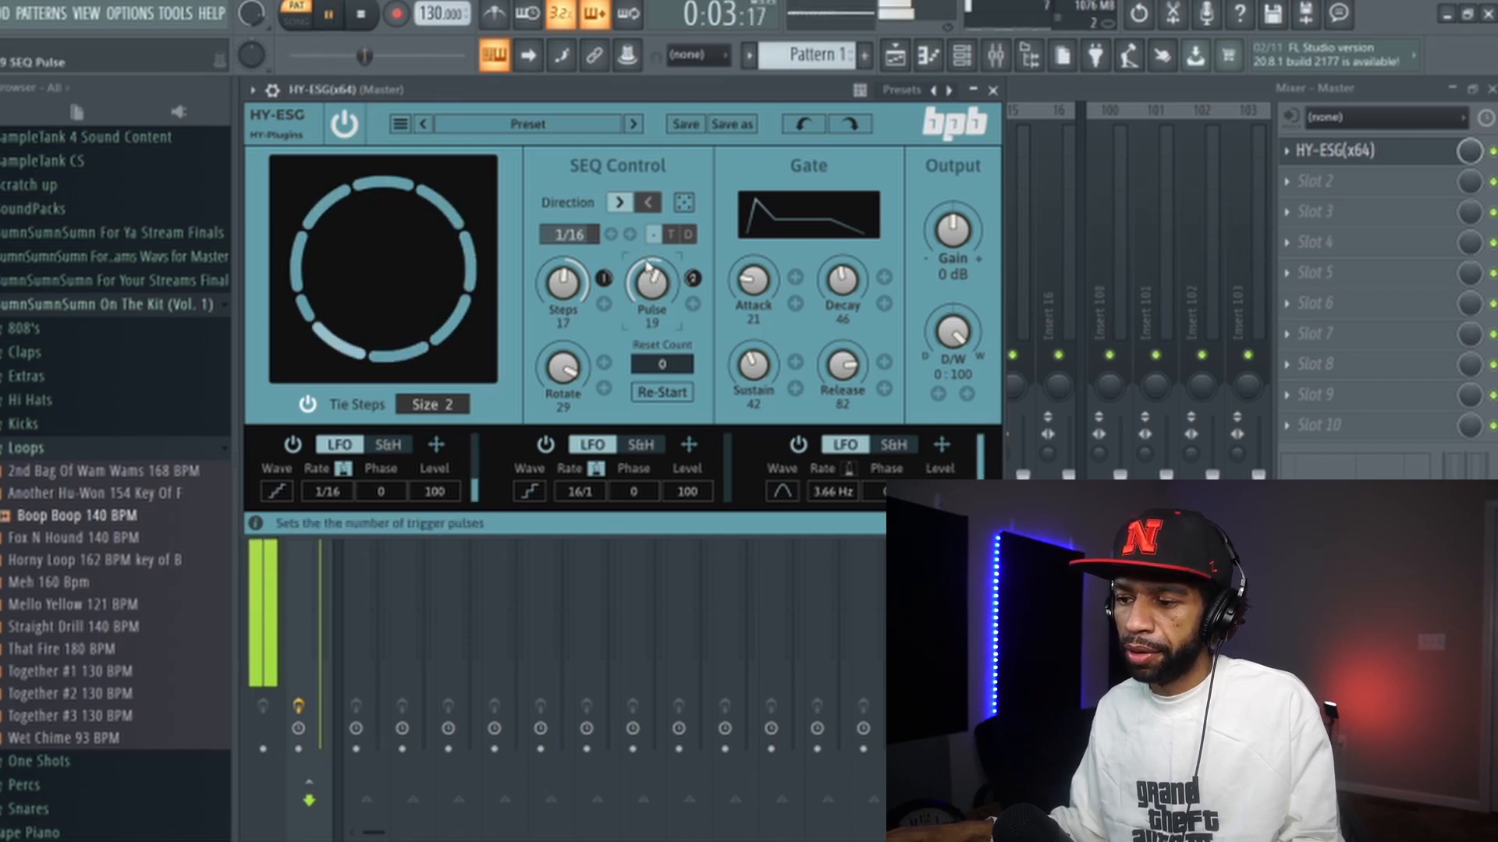
{"action": "left_click_drag", "start_coordinate": [644, 291], "coordinate": [640, 310]}
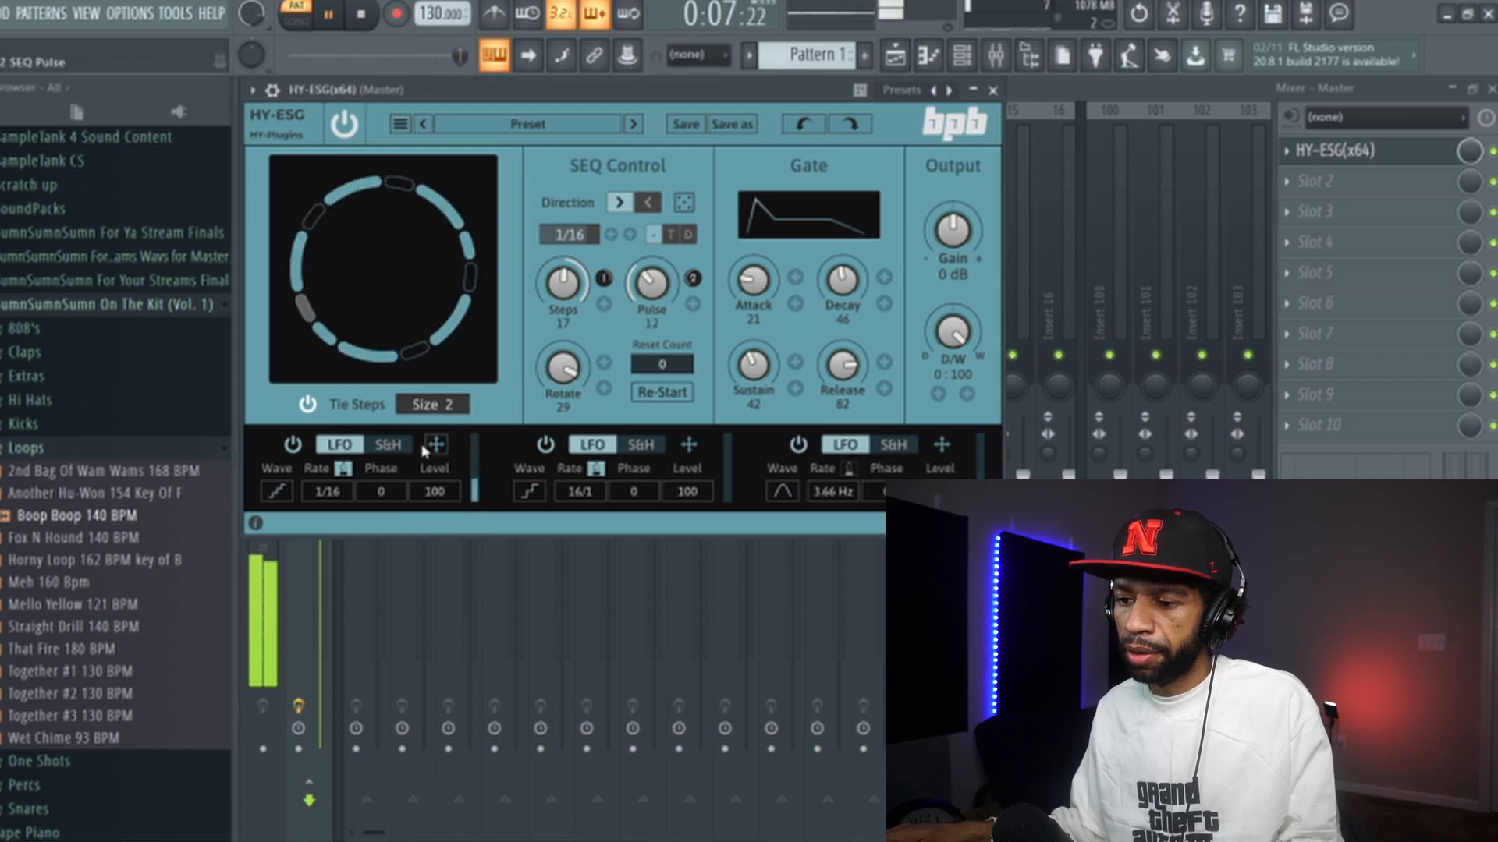
- Try the first LFO's rate at 4Bar and 1/32, finally setting it to 1Bar
{"action": "left_click", "coordinate": [328, 492]}
{"action": "left_click", "coordinate": [316, 436]}
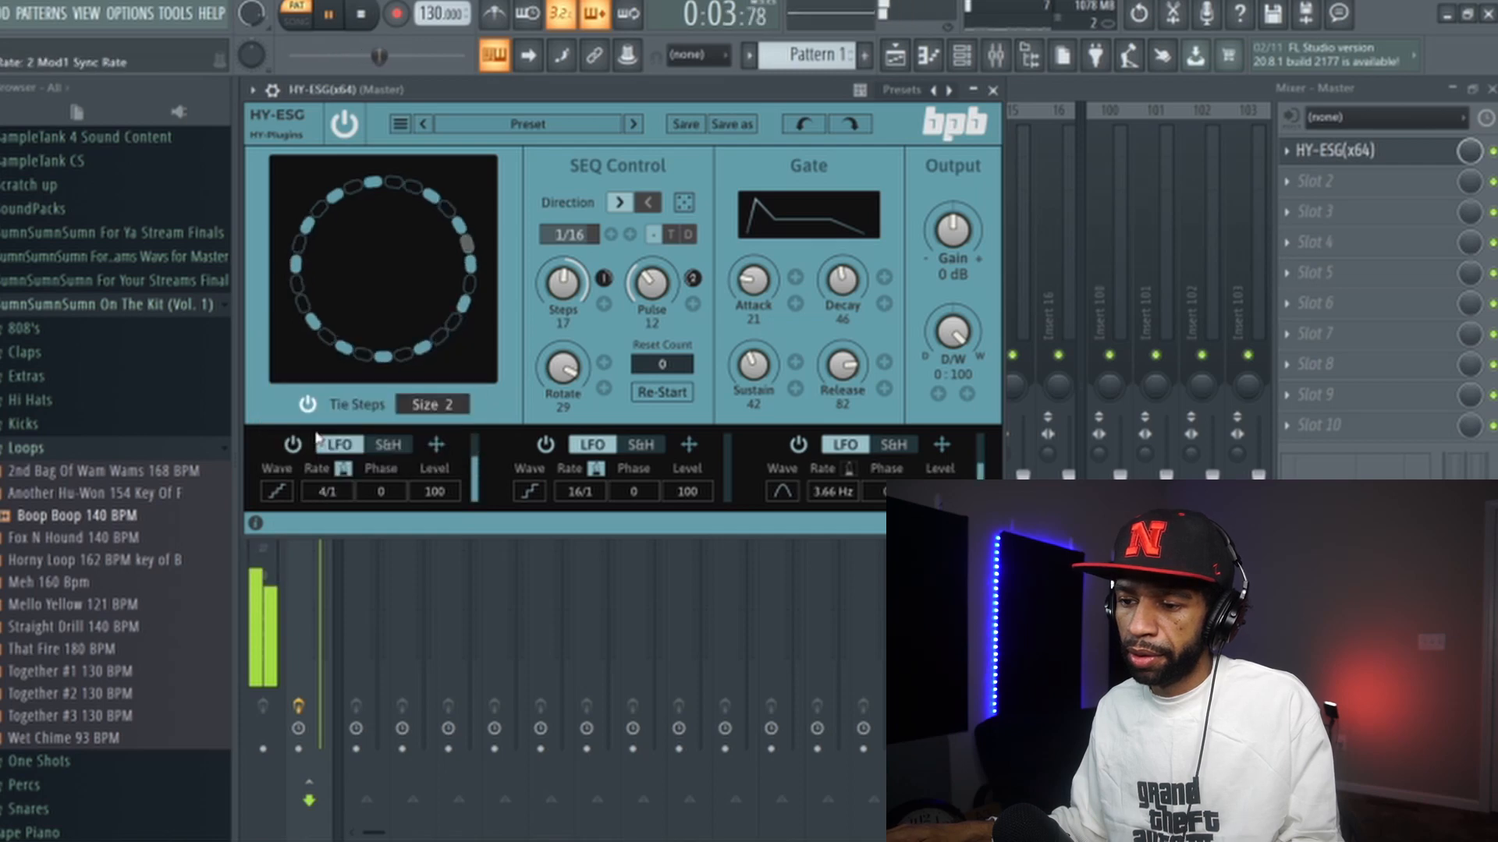
{"action": "left_click", "coordinate": [327, 491]}
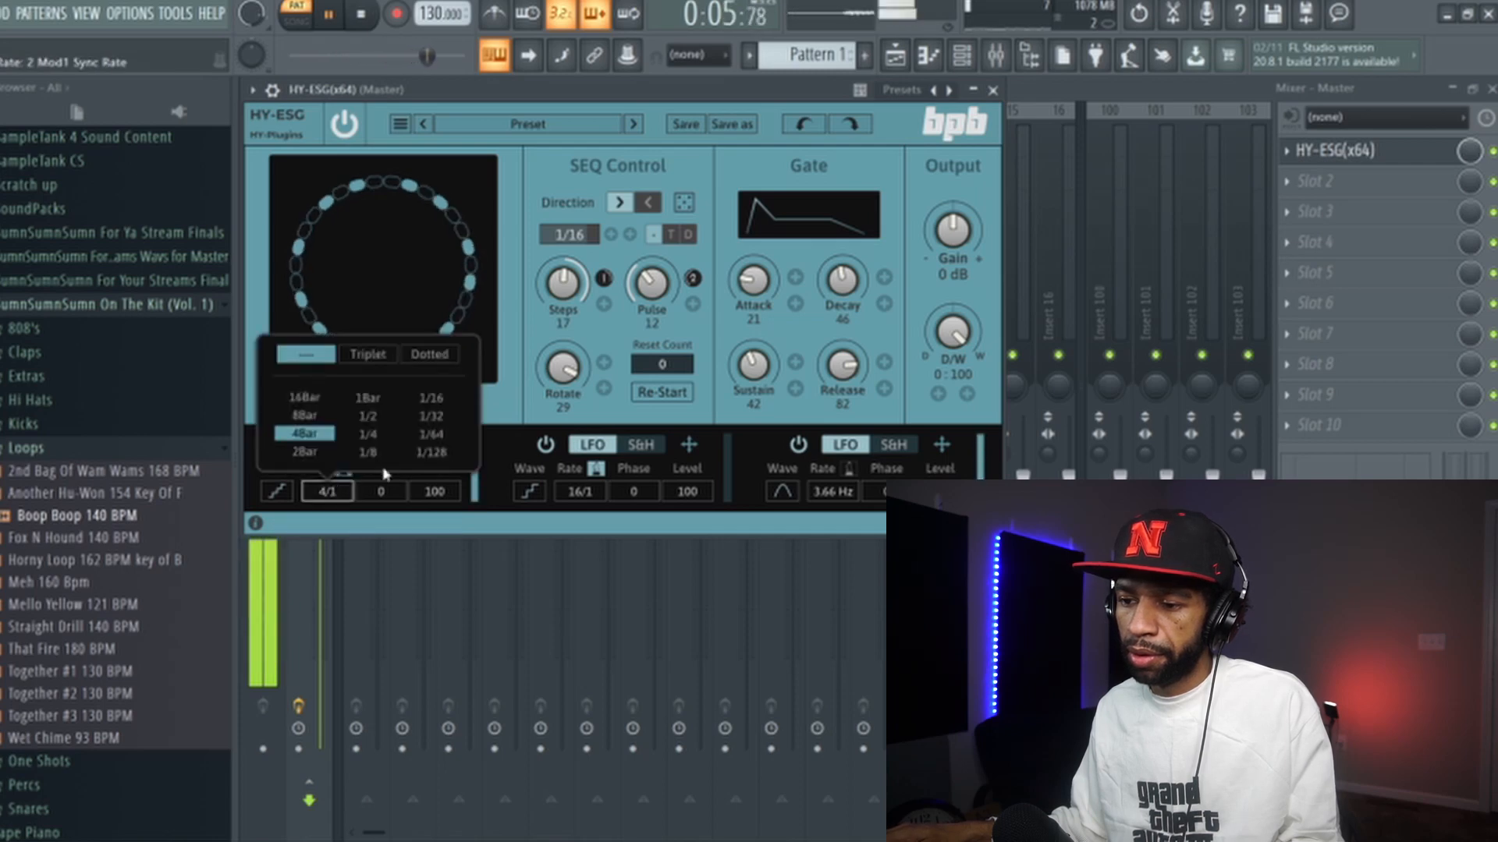
{"action": "left_click", "coordinate": [433, 419]}
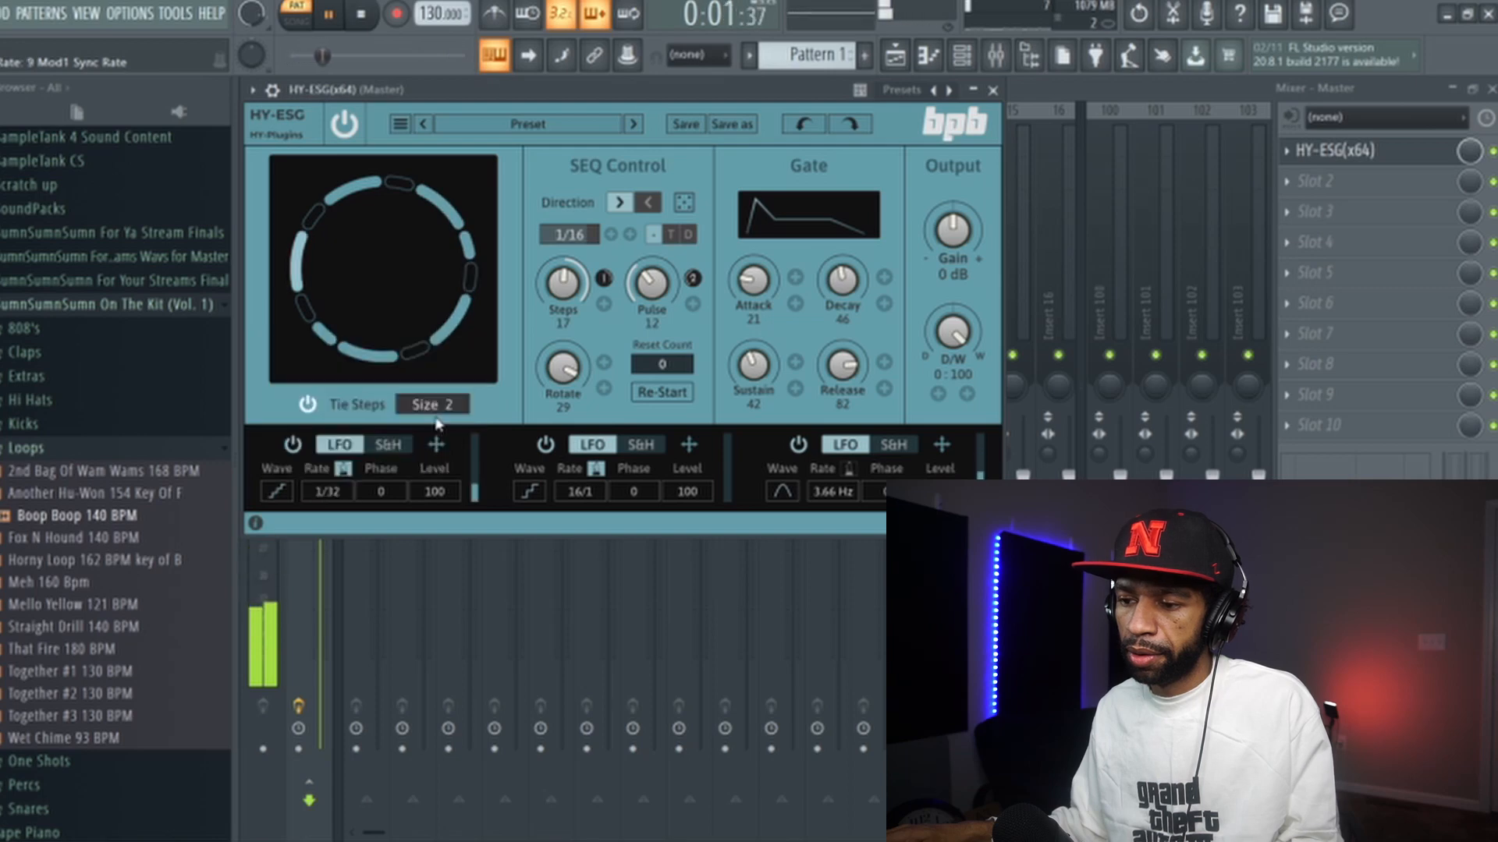
{"action": "left_click", "coordinate": [346, 496]}
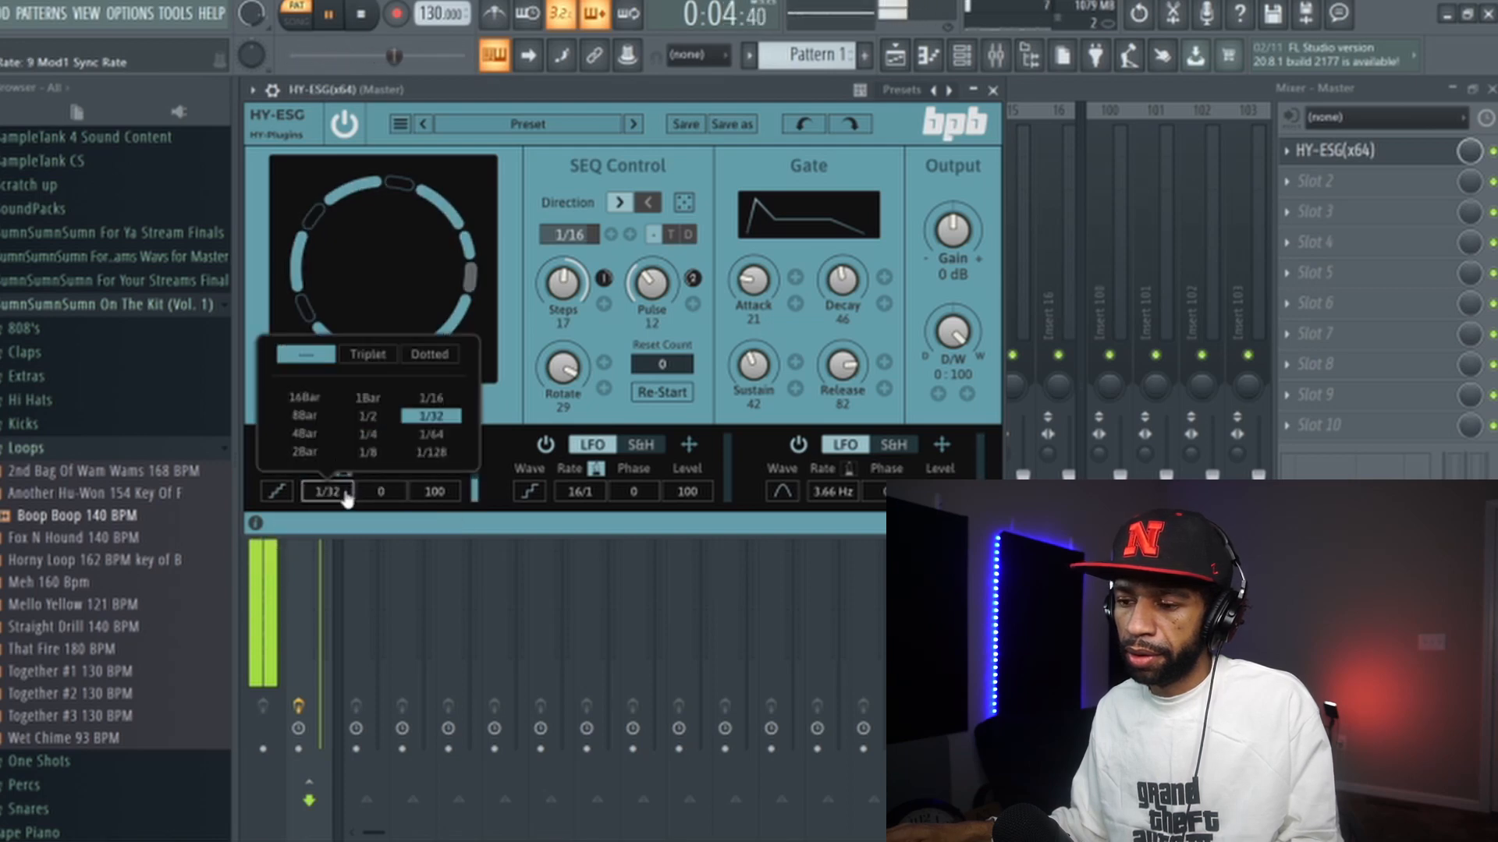
{"action": "left_click", "coordinate": [368, 398]}
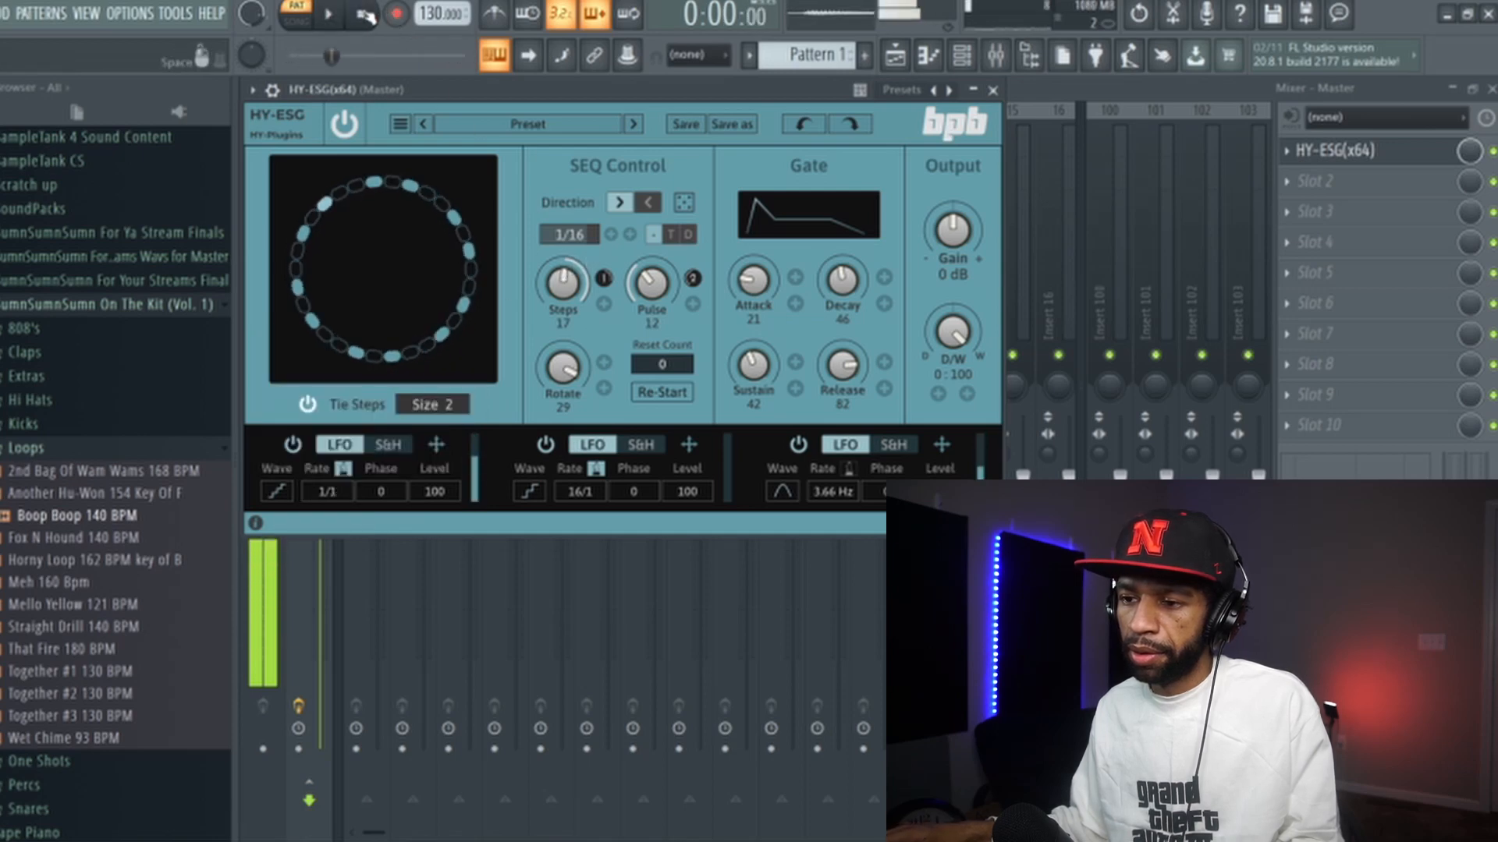
- Stop playback, open the reset count entry box, and dismiss it without entering a value
{"action": "left_click", "coordinate": [361, 14]}
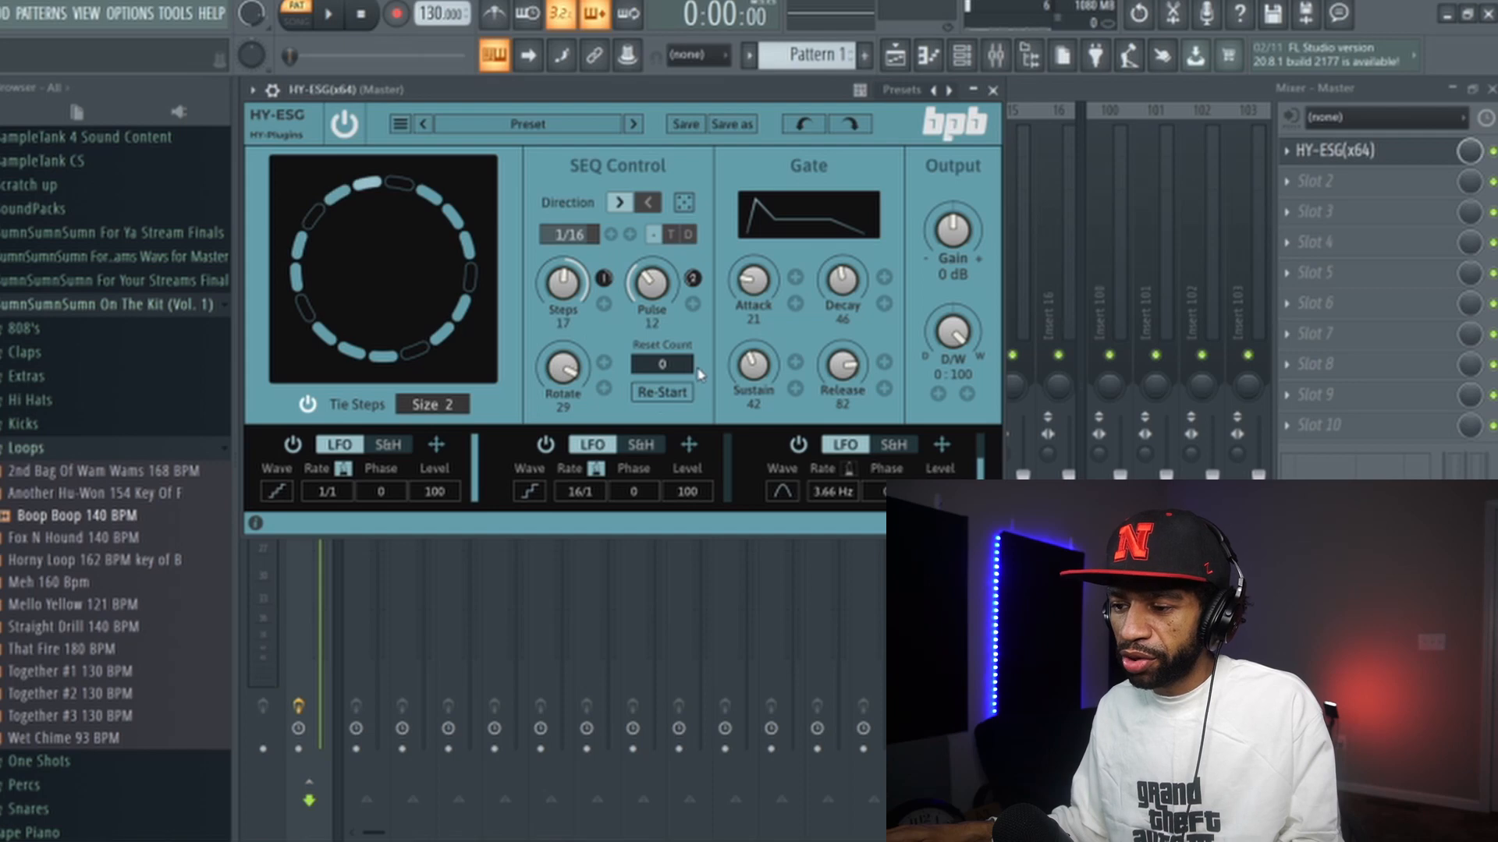
{"action": "left_click", "coordinate": [675, 368]}
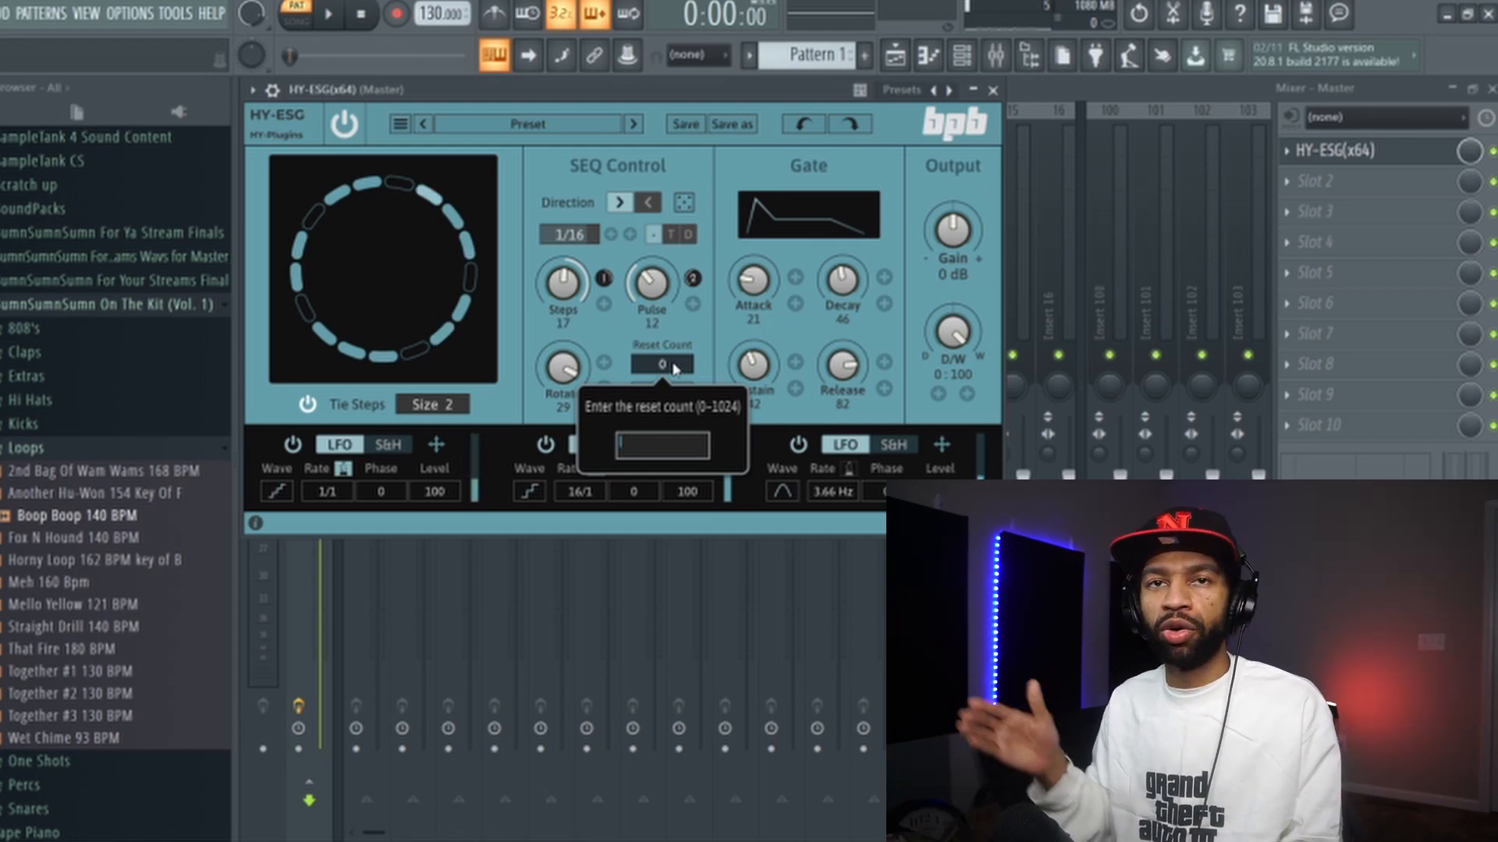
{"action": "left_click", "coordinate": [716, 161]}
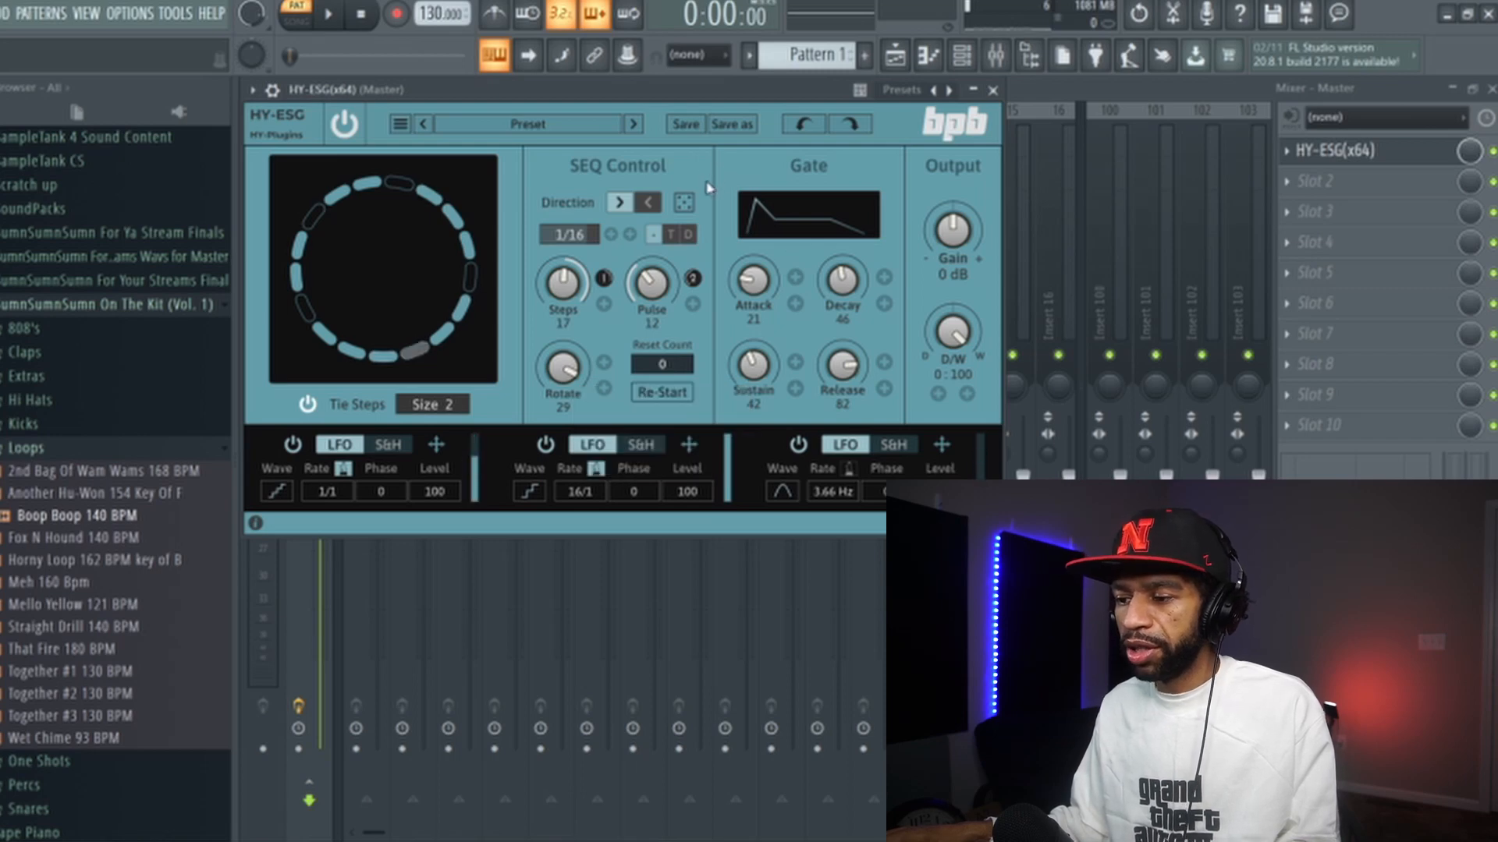
- Load the factory preset Demo 01 and start playback
{"action": "left_click", "coordinate": [546, 126]}
{"action": "mouse_move", "coordinate": [548, 151]}
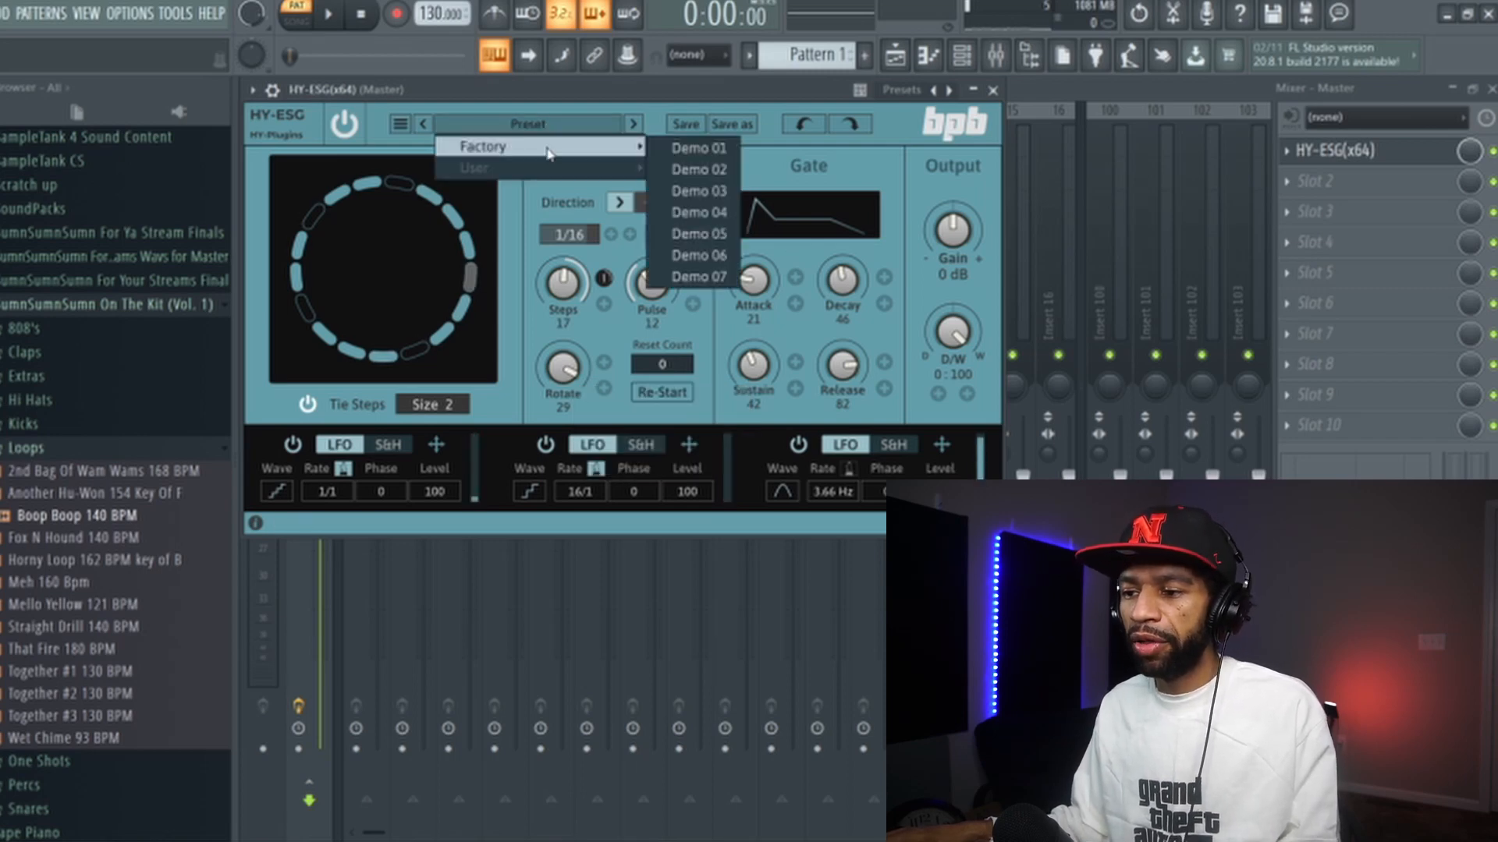
{"action": "left_click", "coordinate": [684, 148]}
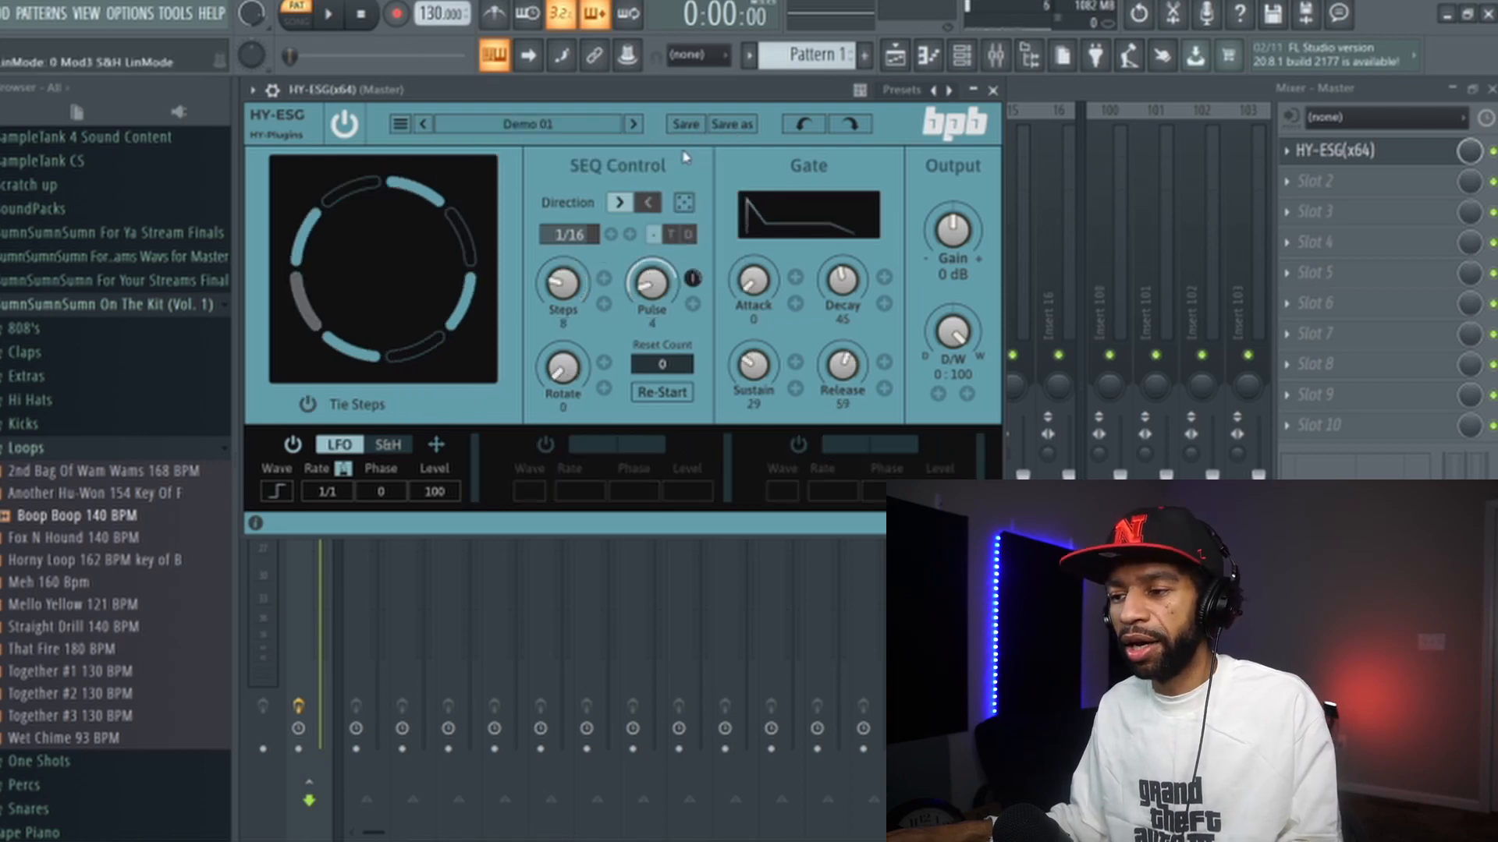
{"action": "left_click", "coordinate": [331, 17]}
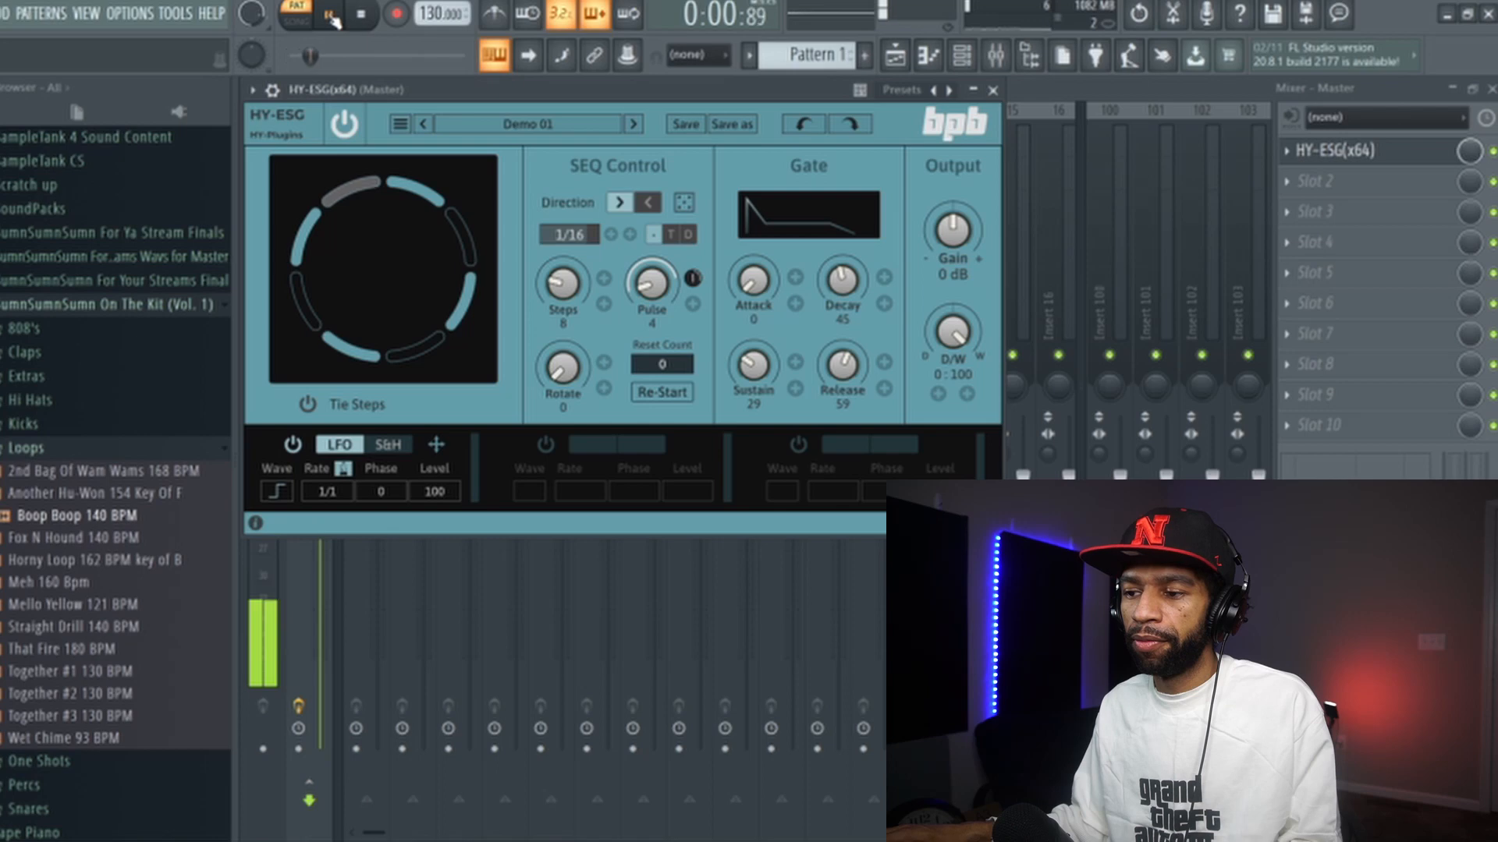
- Audition the factory presets Demo 02 through Demo 07, return to Demo 01, and stop playback
{"action": "left_click", "coordinate": [633, 125]}
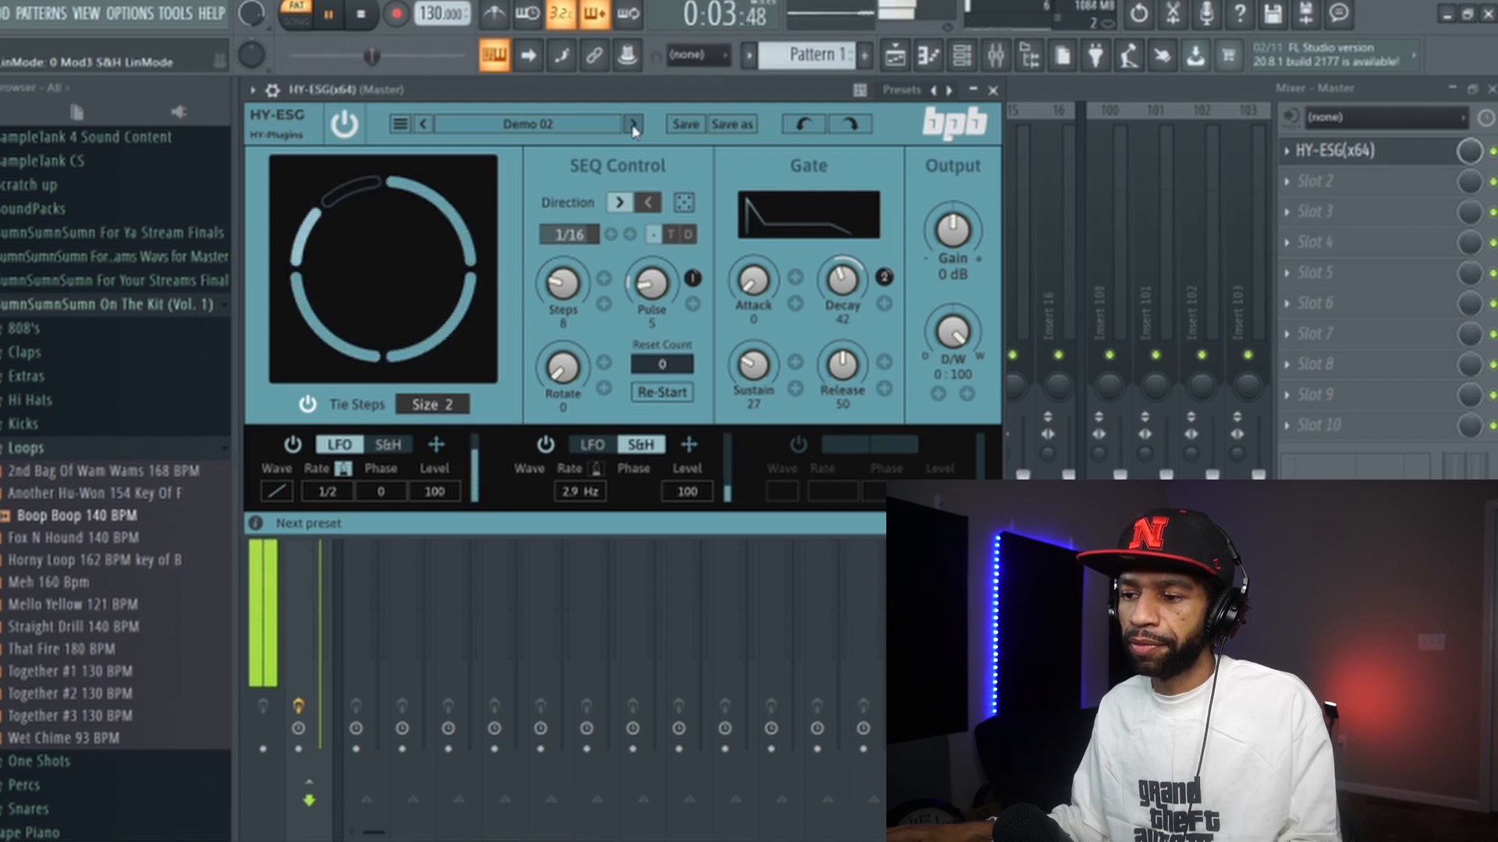
{"action": "left_click", "coordinate": [633, 125]}
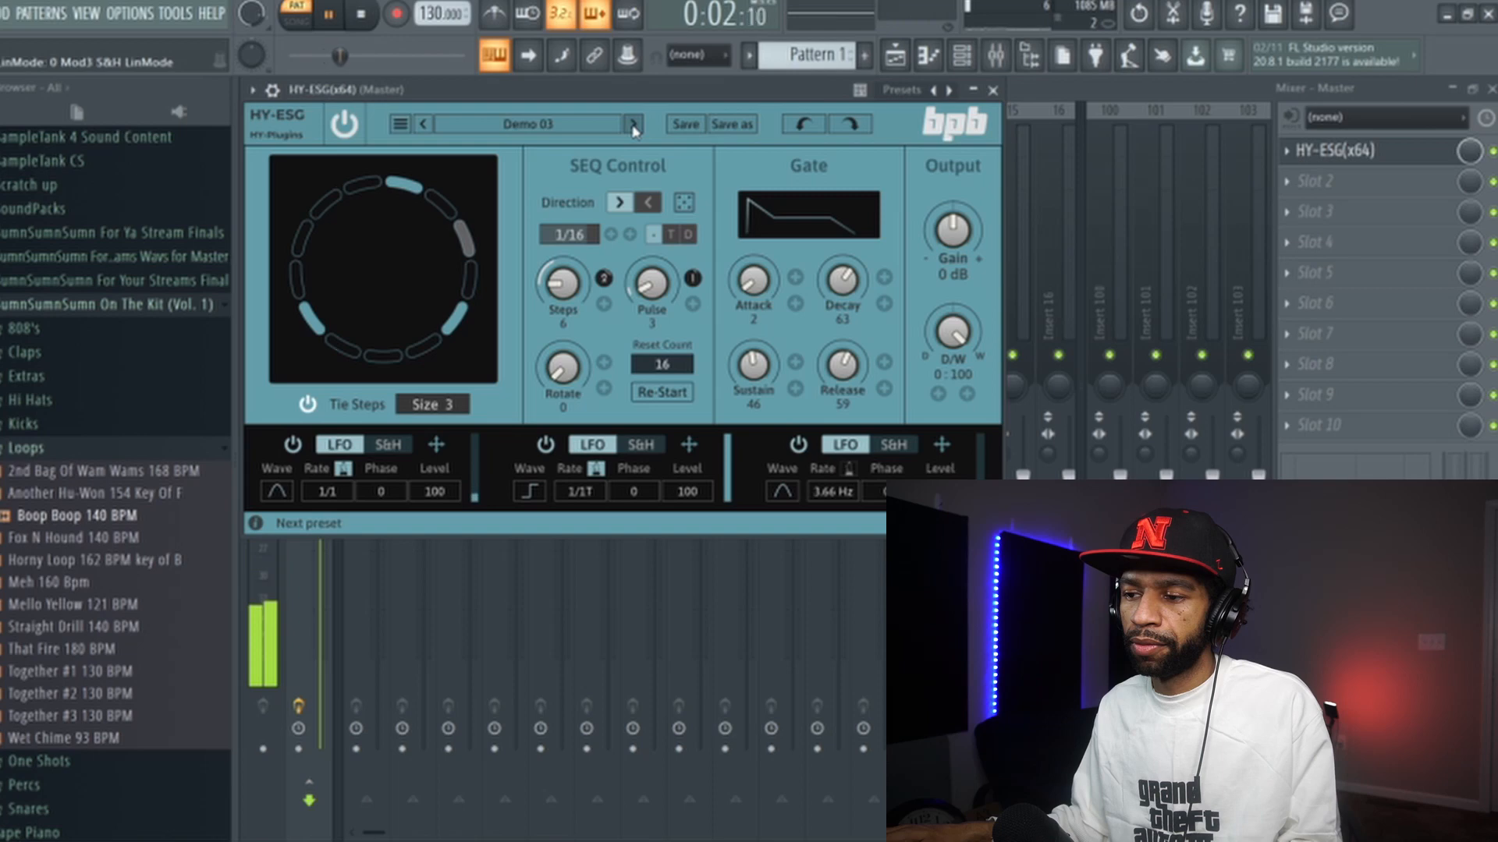
{"action": "left_click", "coordinate": [633, 124]}
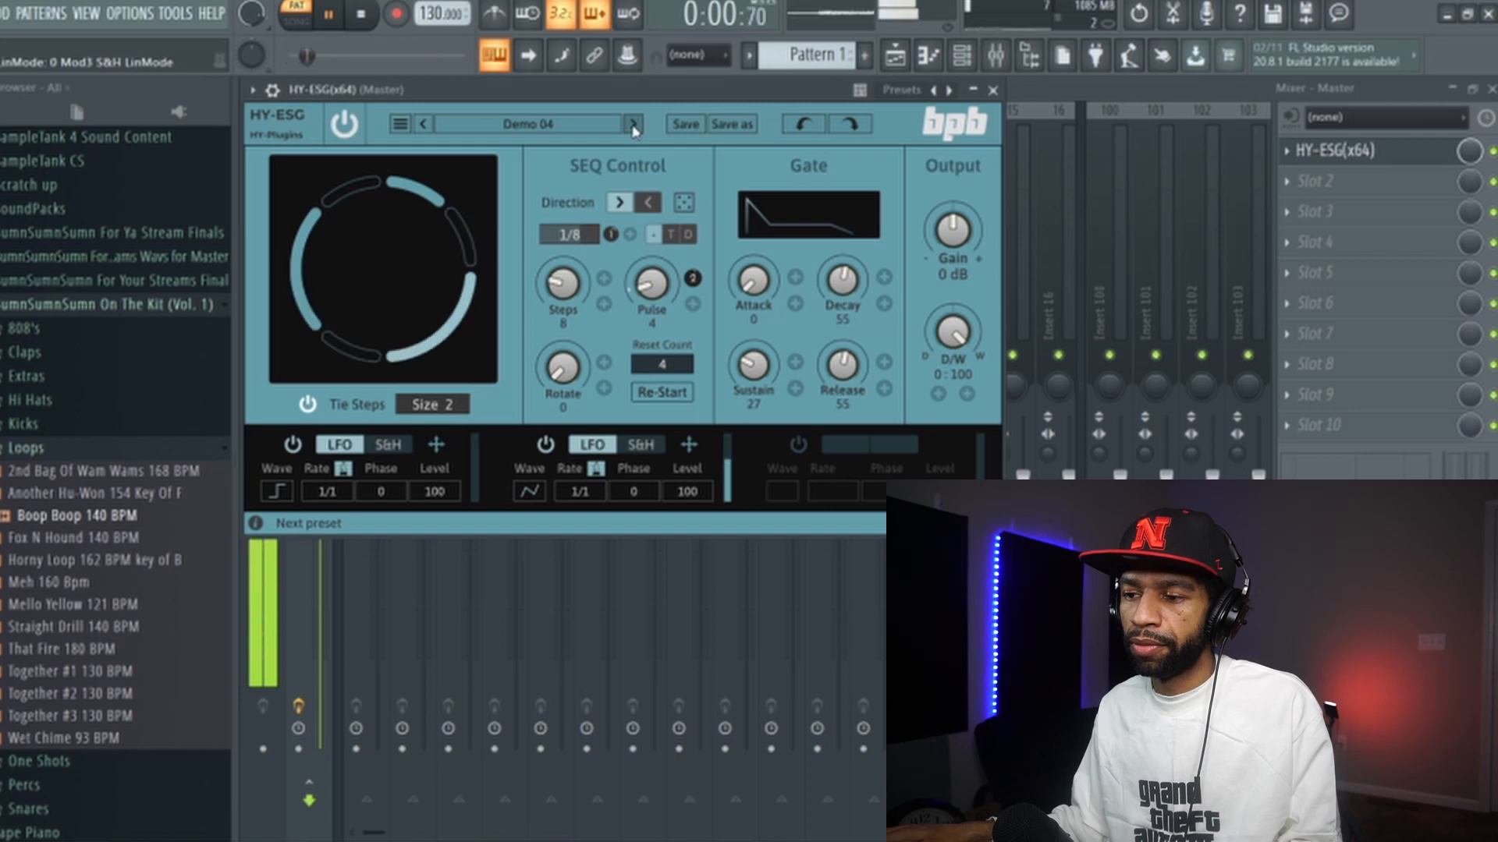
{"action": "left_click", "coordinate": [633, 124]}
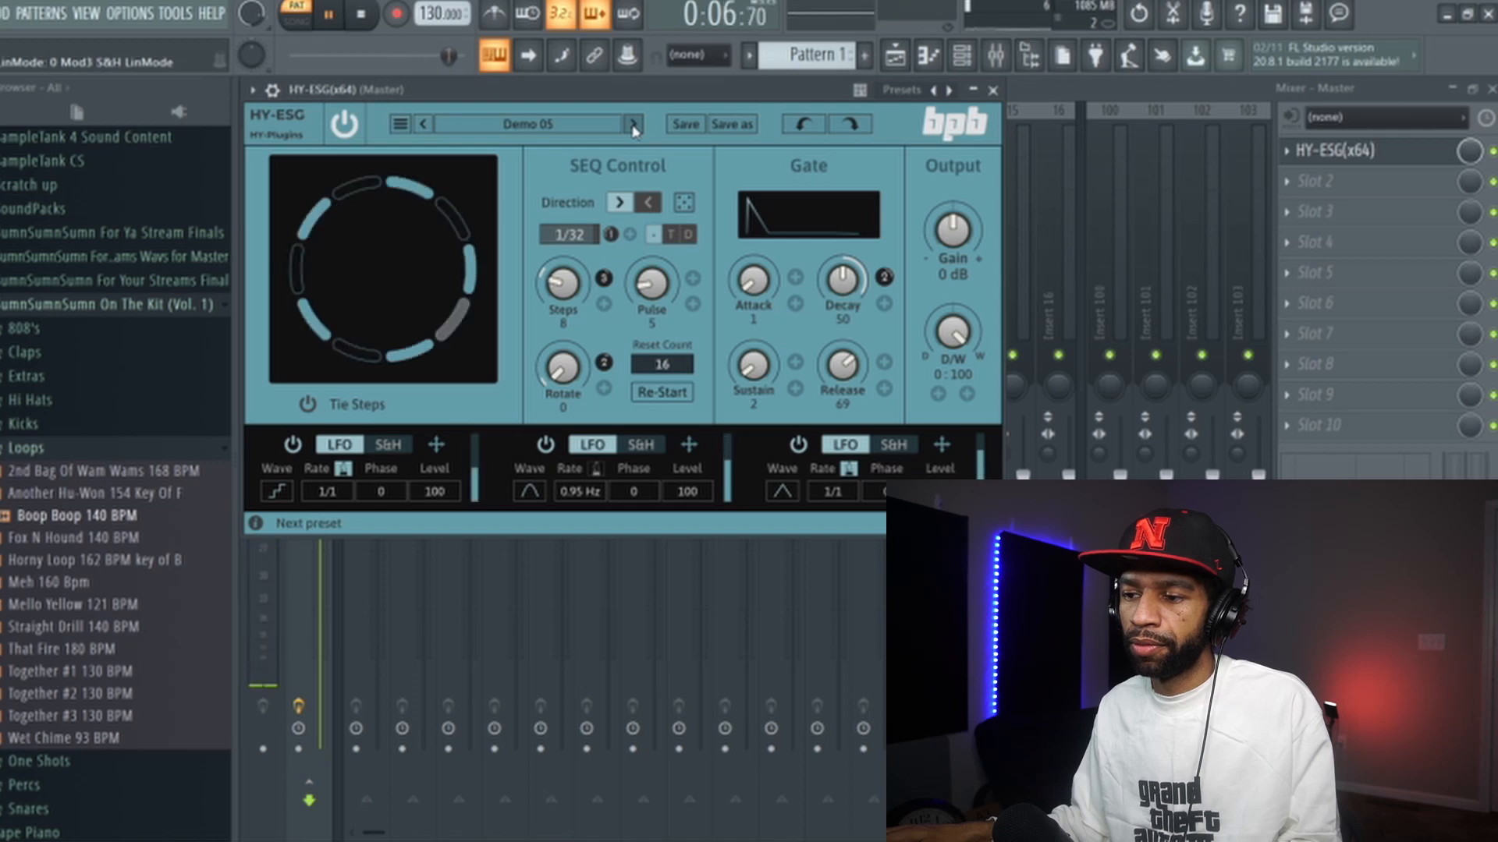
{"action": "left_click", "coordinate": [633, 125]}
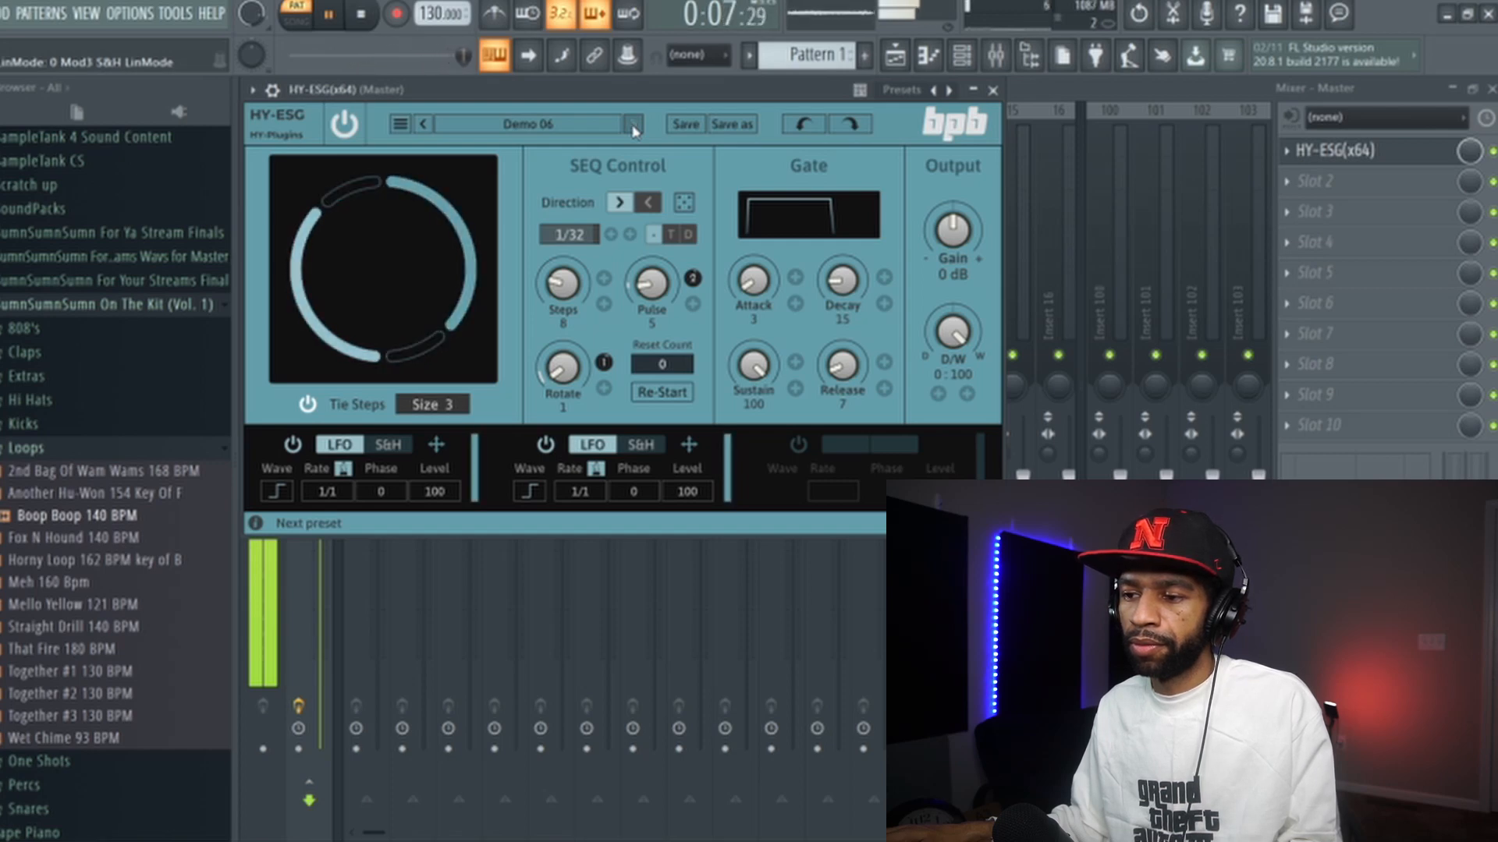
{"action": "left_click", "coordinate": [633, 125]}
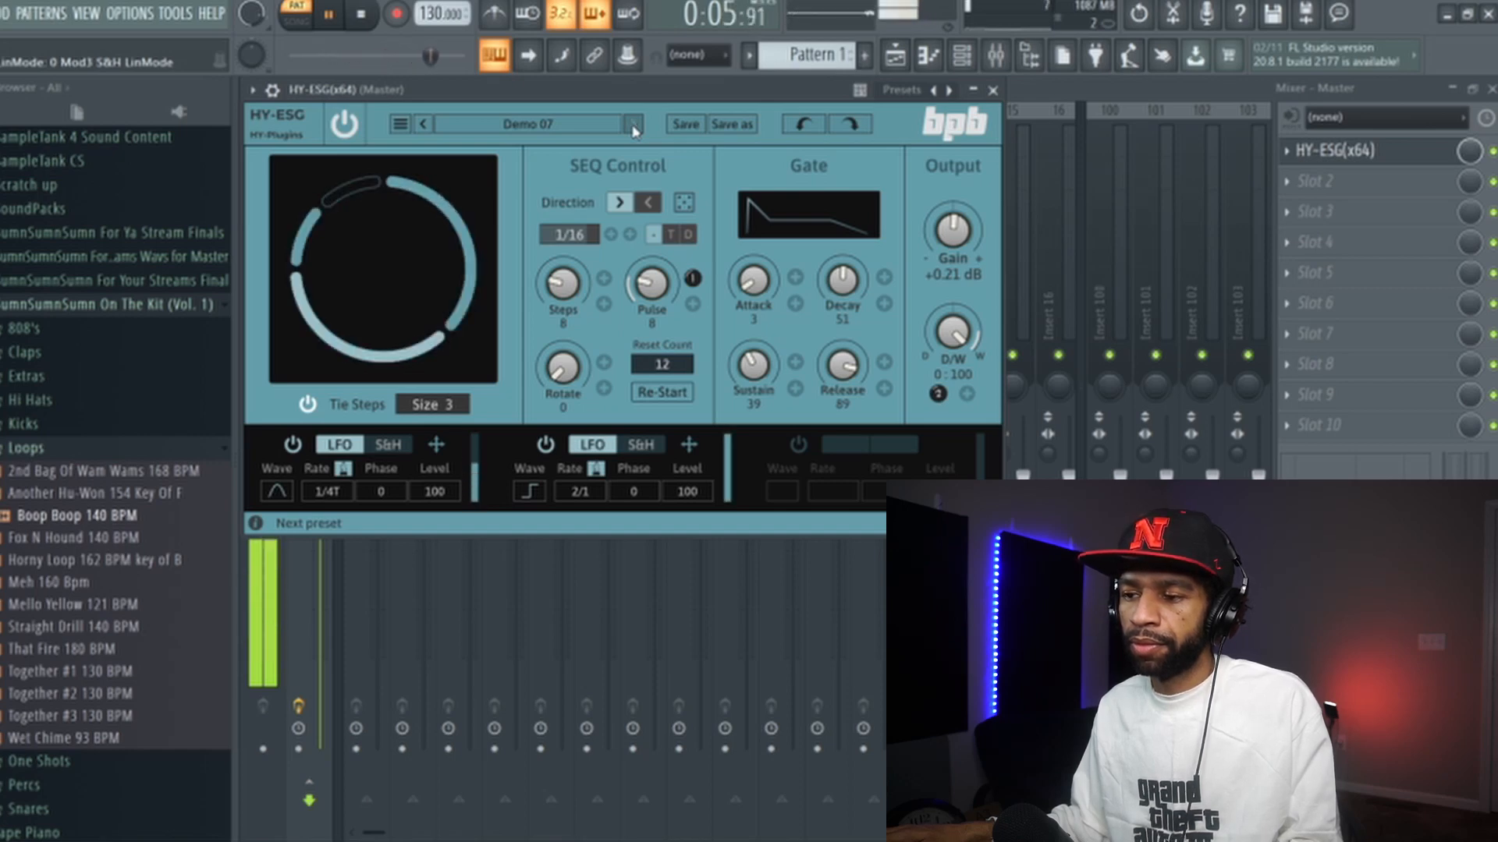
{"action": "left_click", "coordinate": [634, 125]}
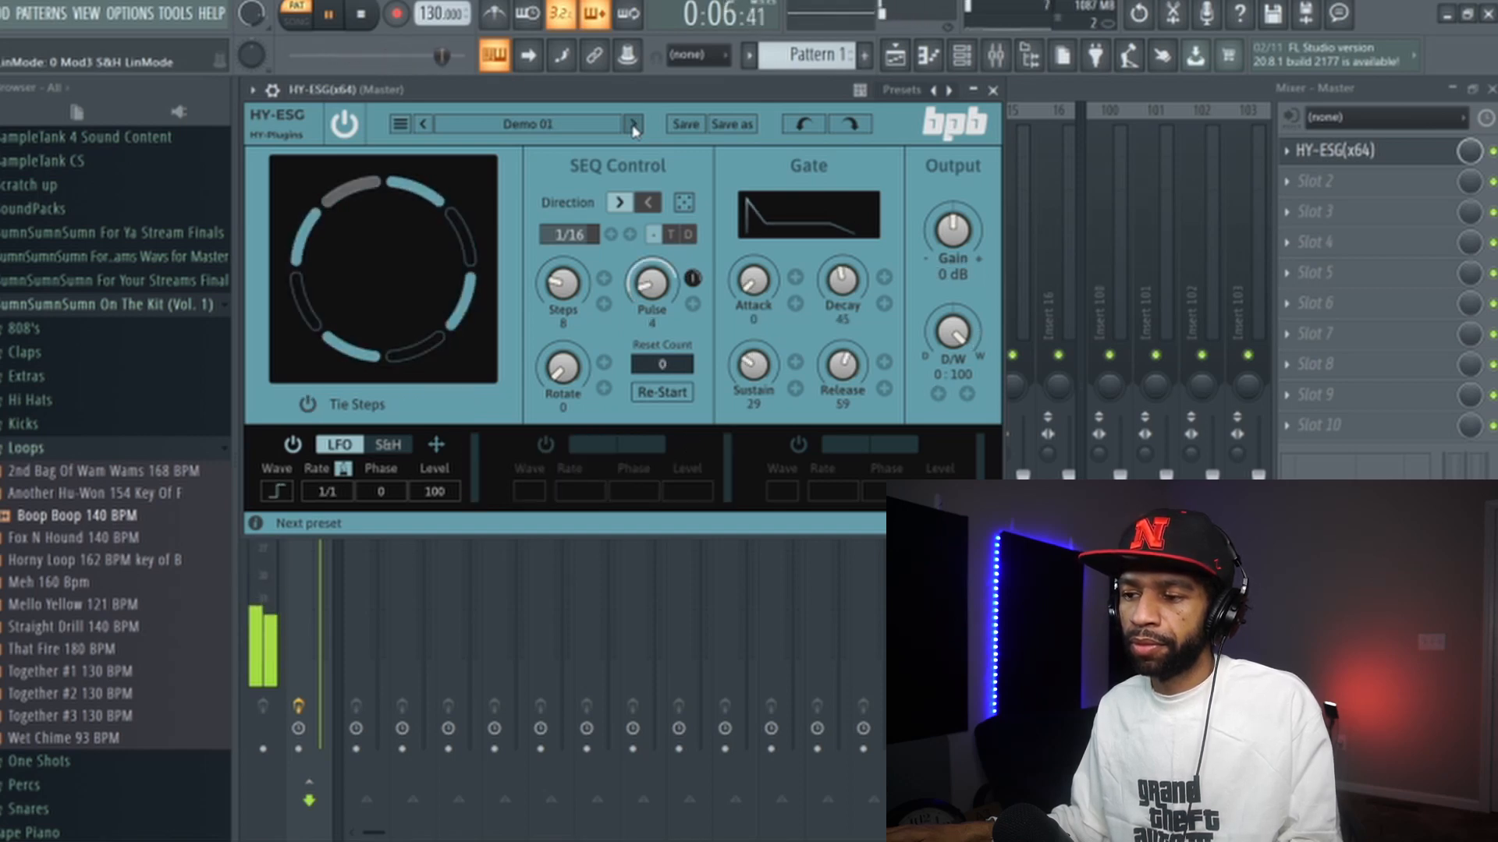
{"action": "left_click", "coordinate": [361, 15]}
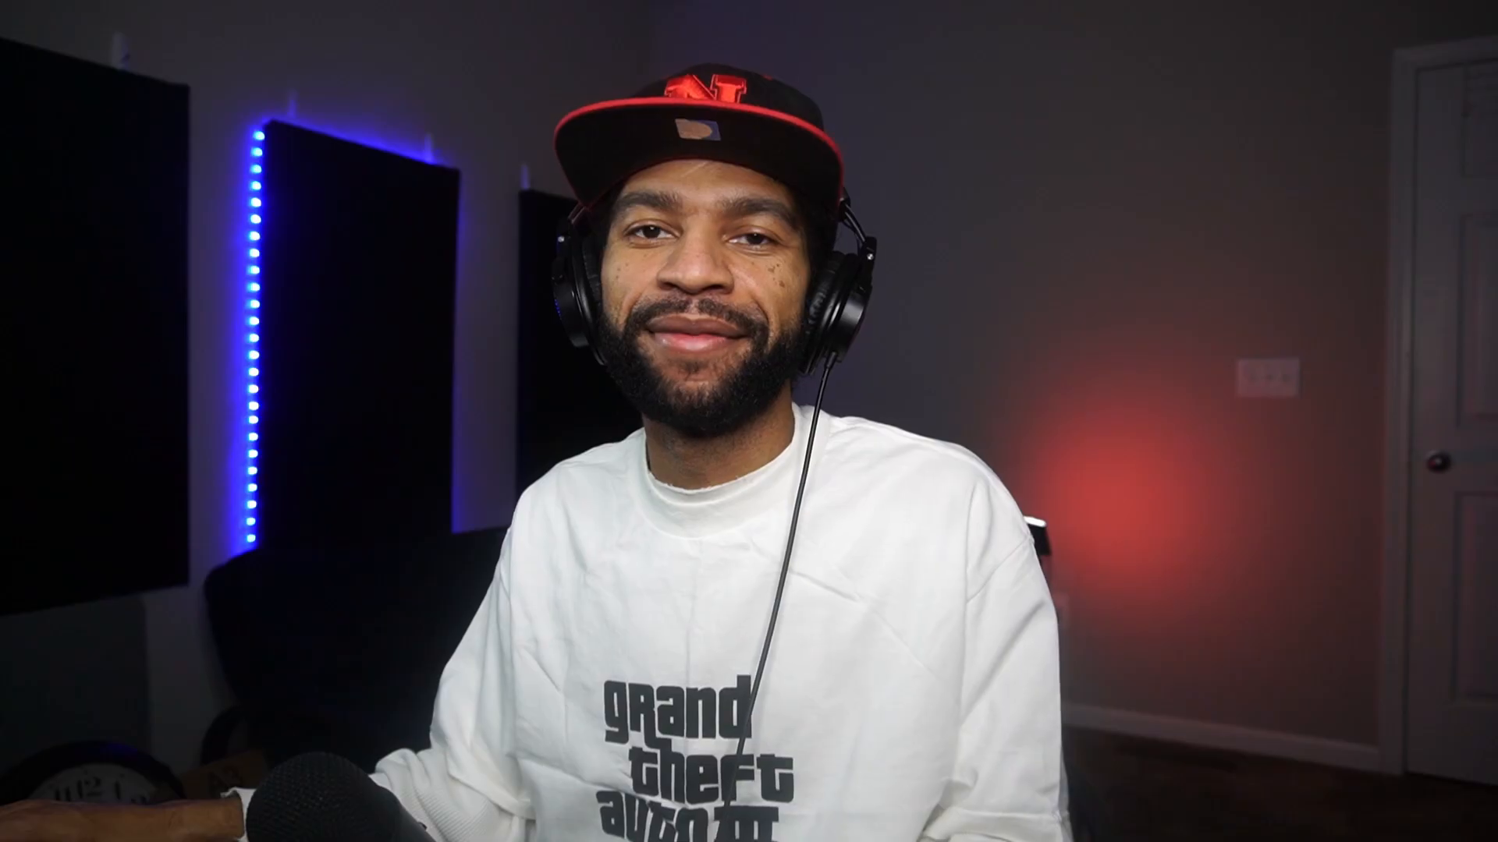